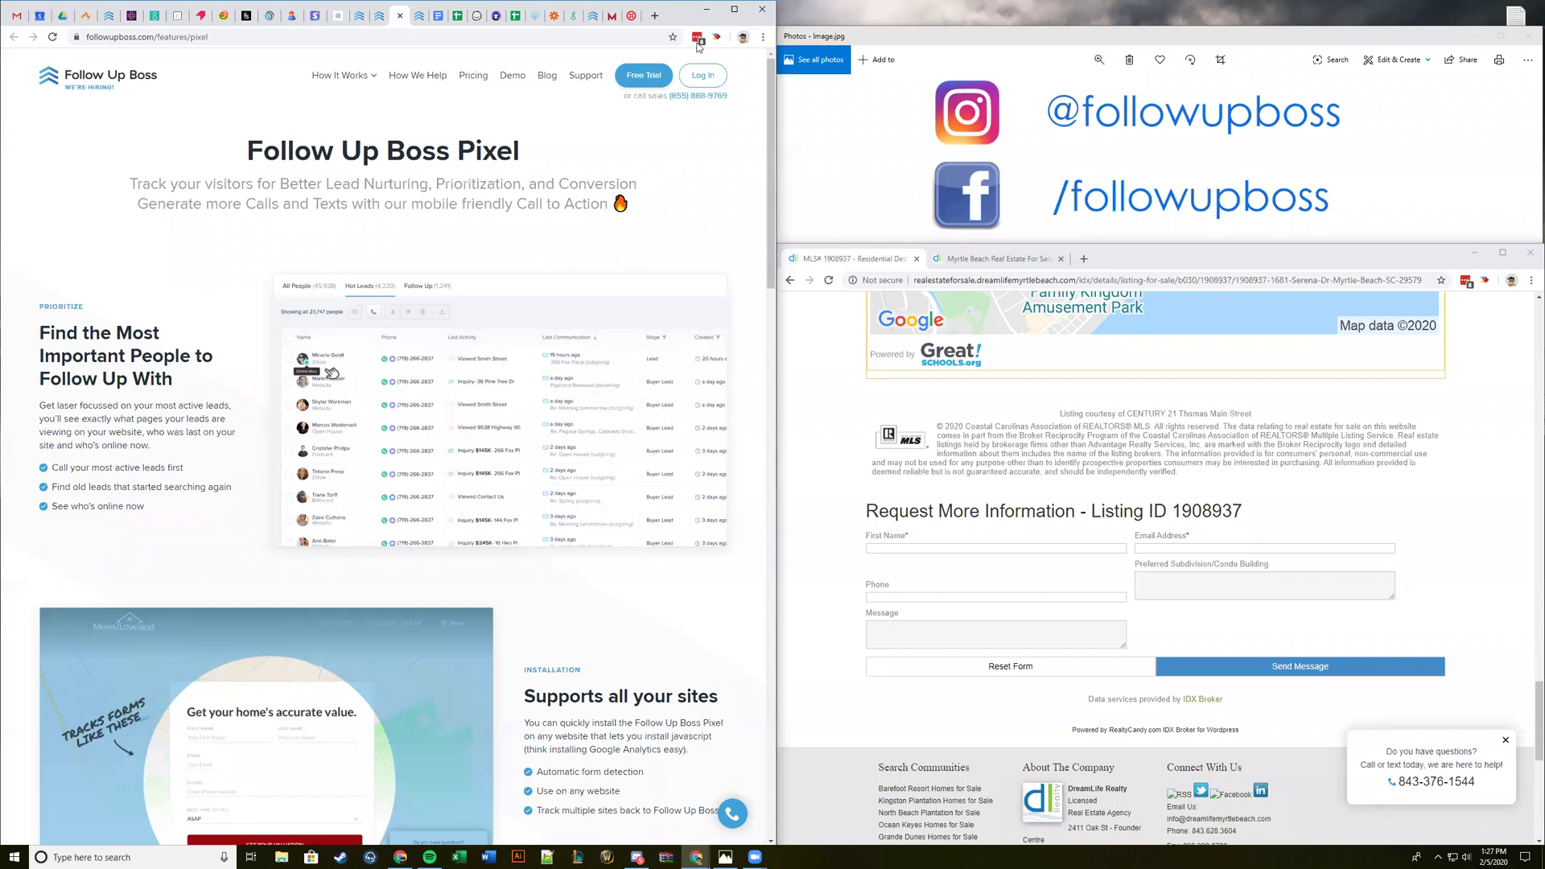
Review the Follow Up Boss website tracking settings, focusing on the form capture and new lead creation option.
{"action": "left_click", "coordinate": [348, 15]}
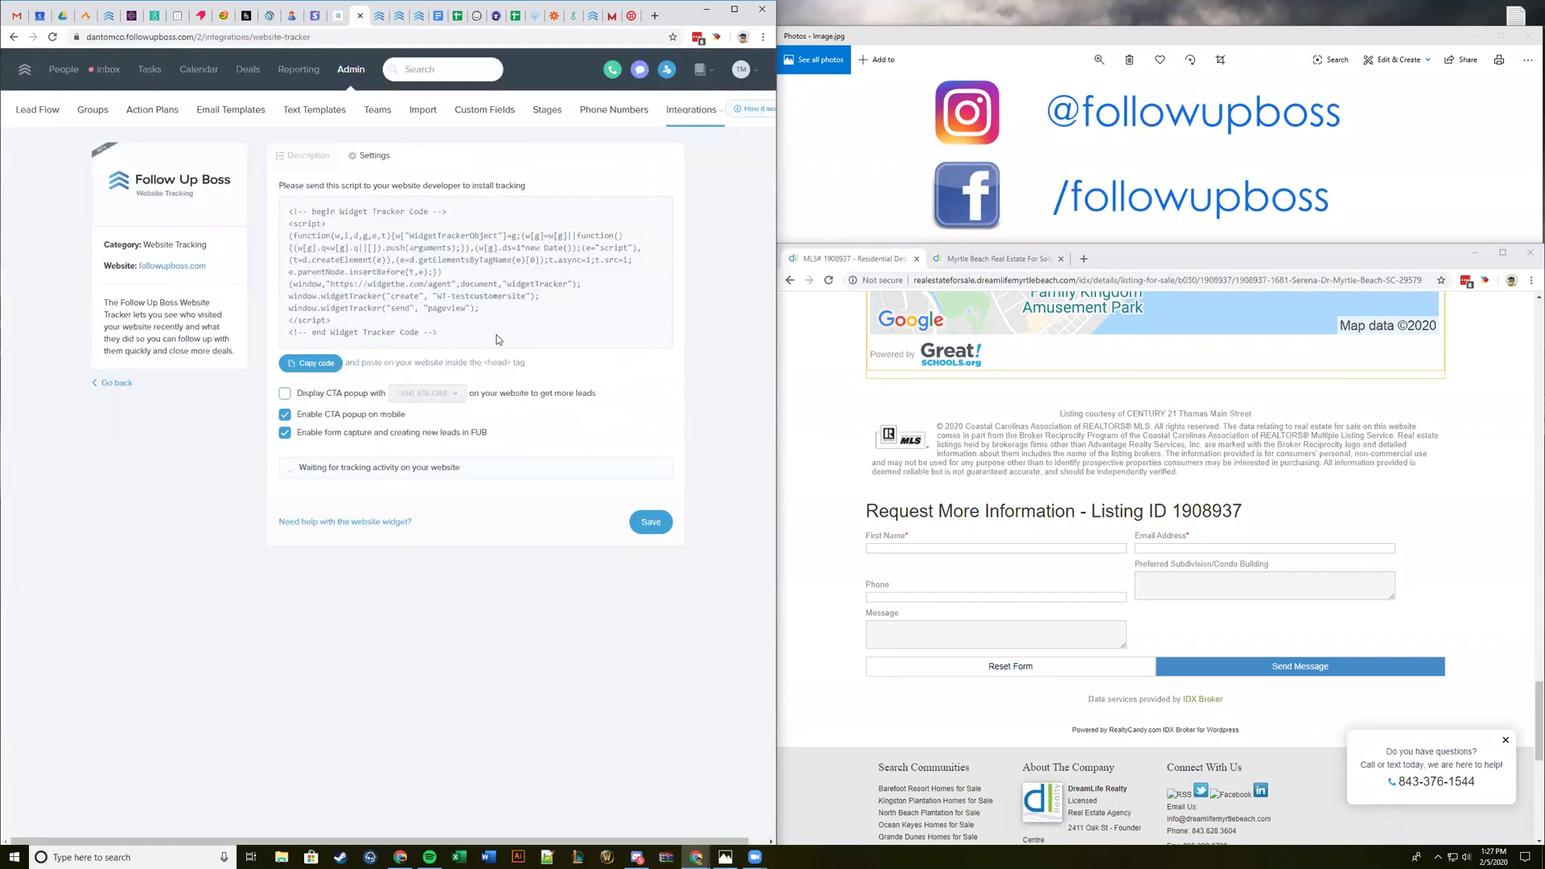
{"action": "double_click", "coordinate": [330, 434]}
{"action": "left_click", "coordinate": [366, 444]}
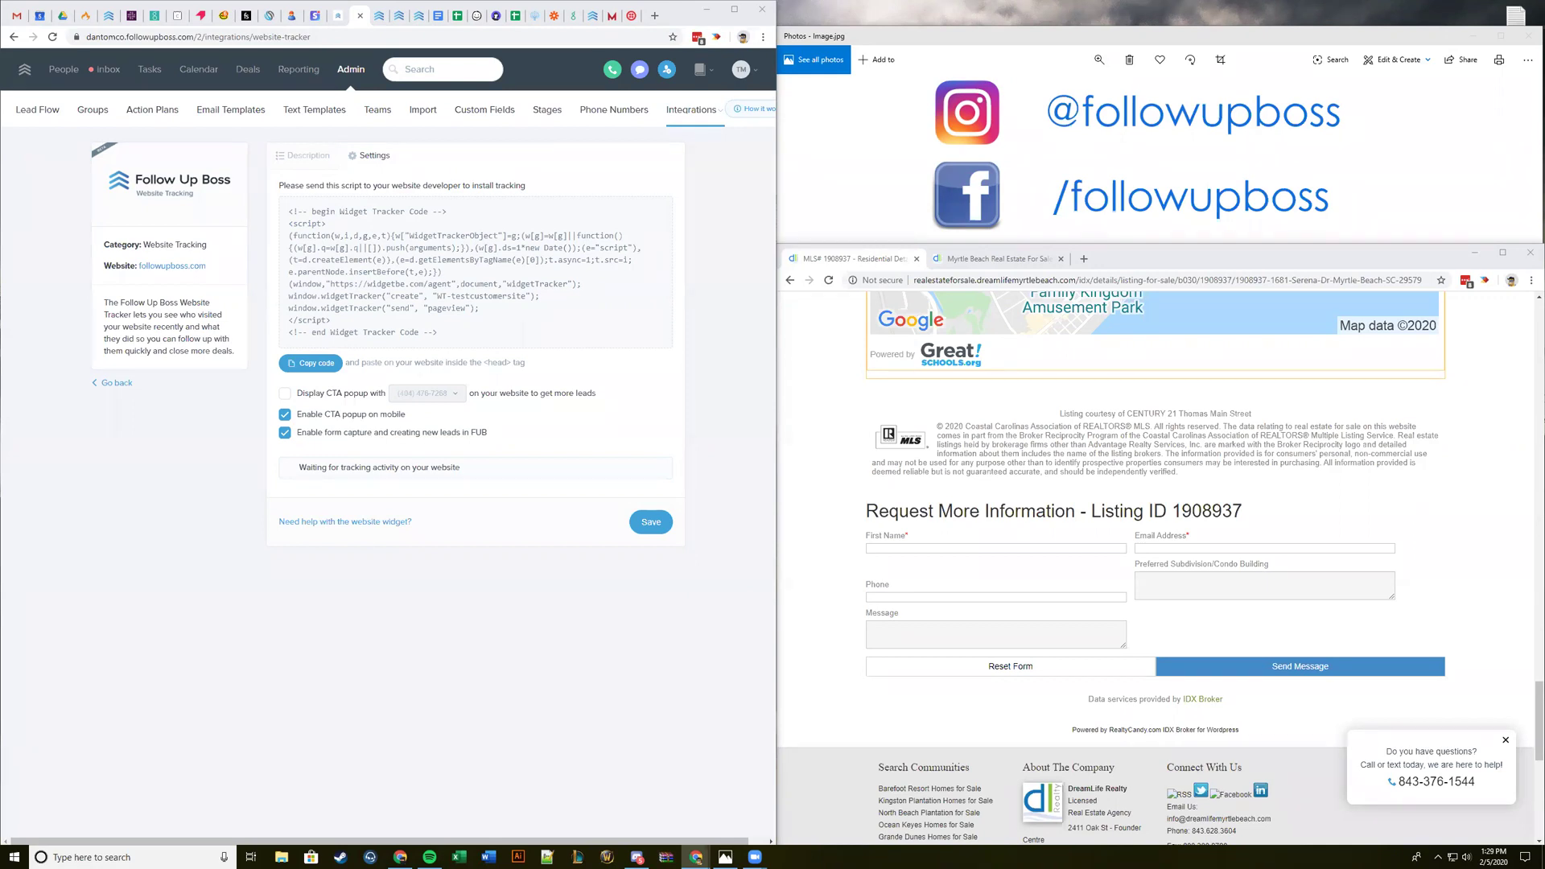
Bring up the account's inbox and enlarge the browser window to span the screen.
{"action": "left_click", "coordinate": [399, 15]}
{"action": "left_click", "coordinate": [380, 15]}
{"action": "left_click", "coordinate": [419, 24]}
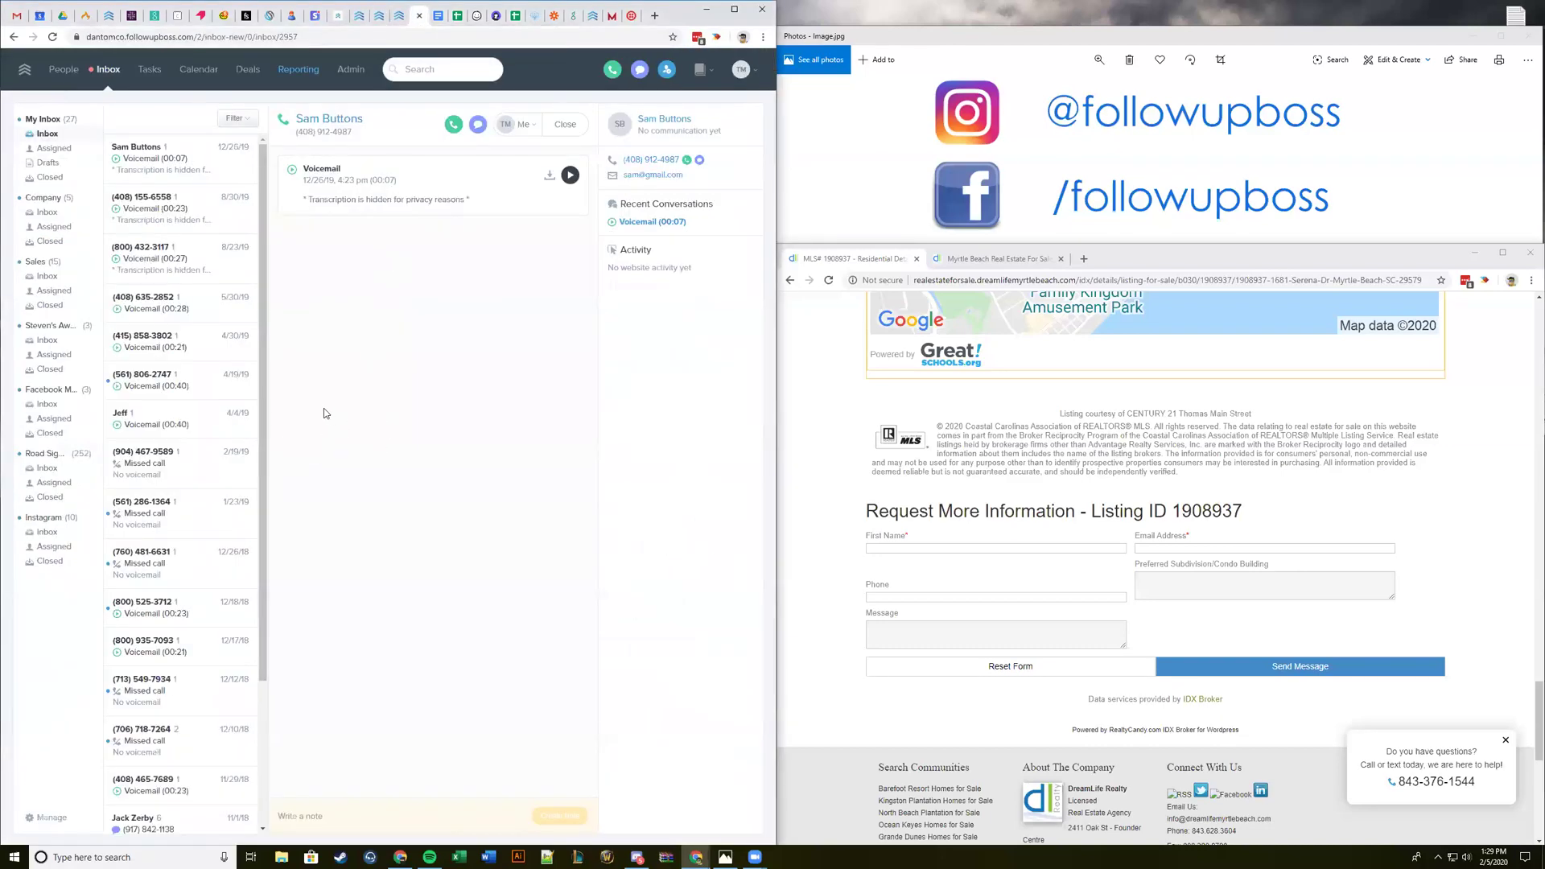
{"action": "double_click", "coordinate": [774, 345]}
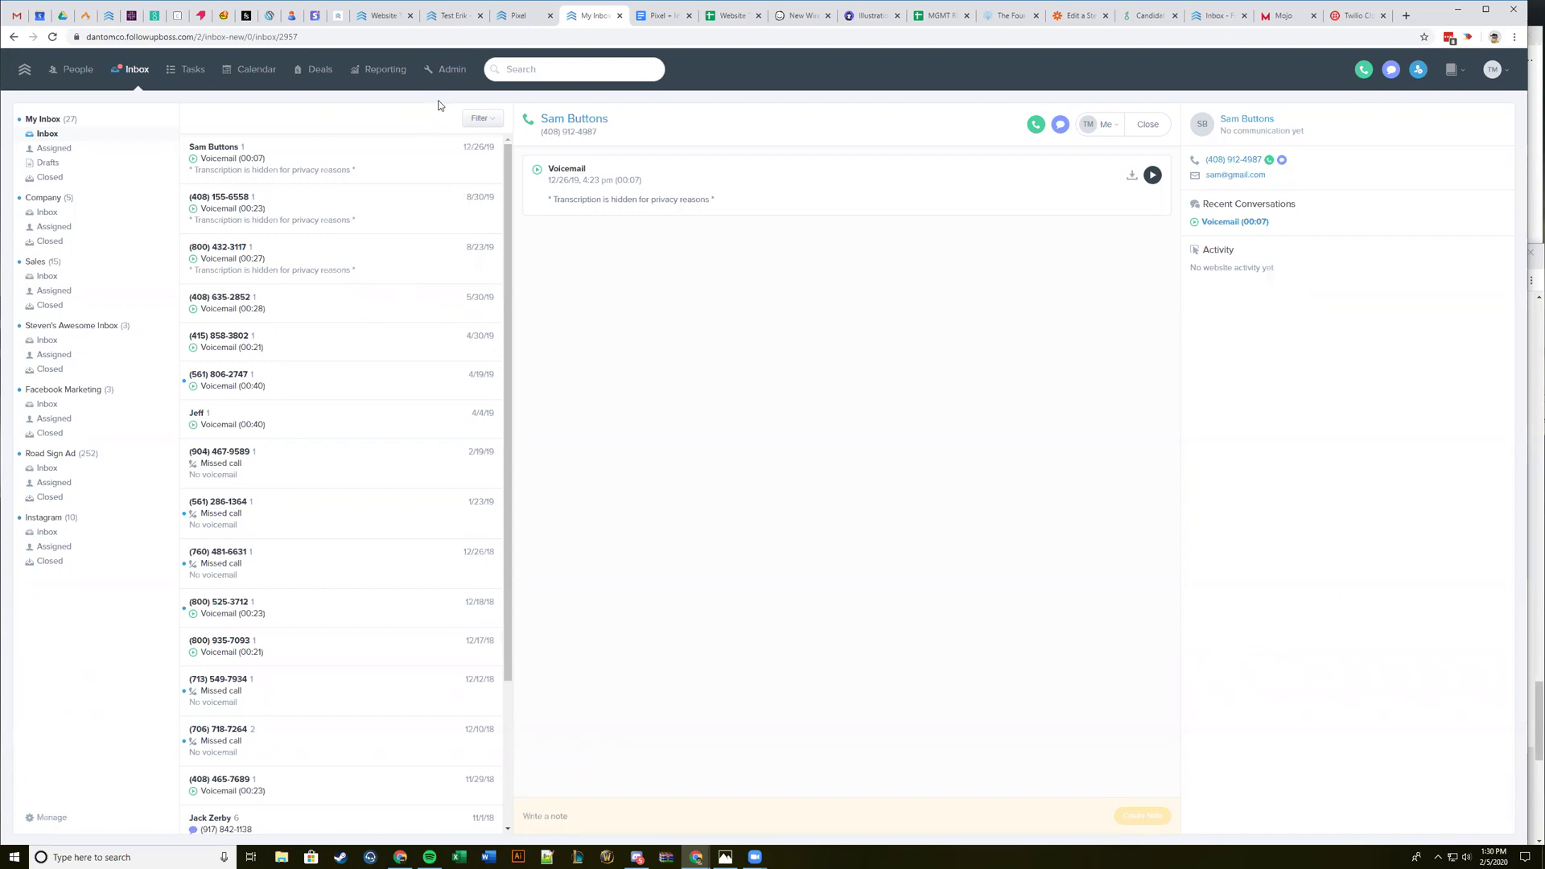
Review the company, team inbox and user numbers in phone number management, plus the actions offered for the Company inbox's "New Phone for Me" number.
{"action": "left_click", "coordinate": [454, 76]}
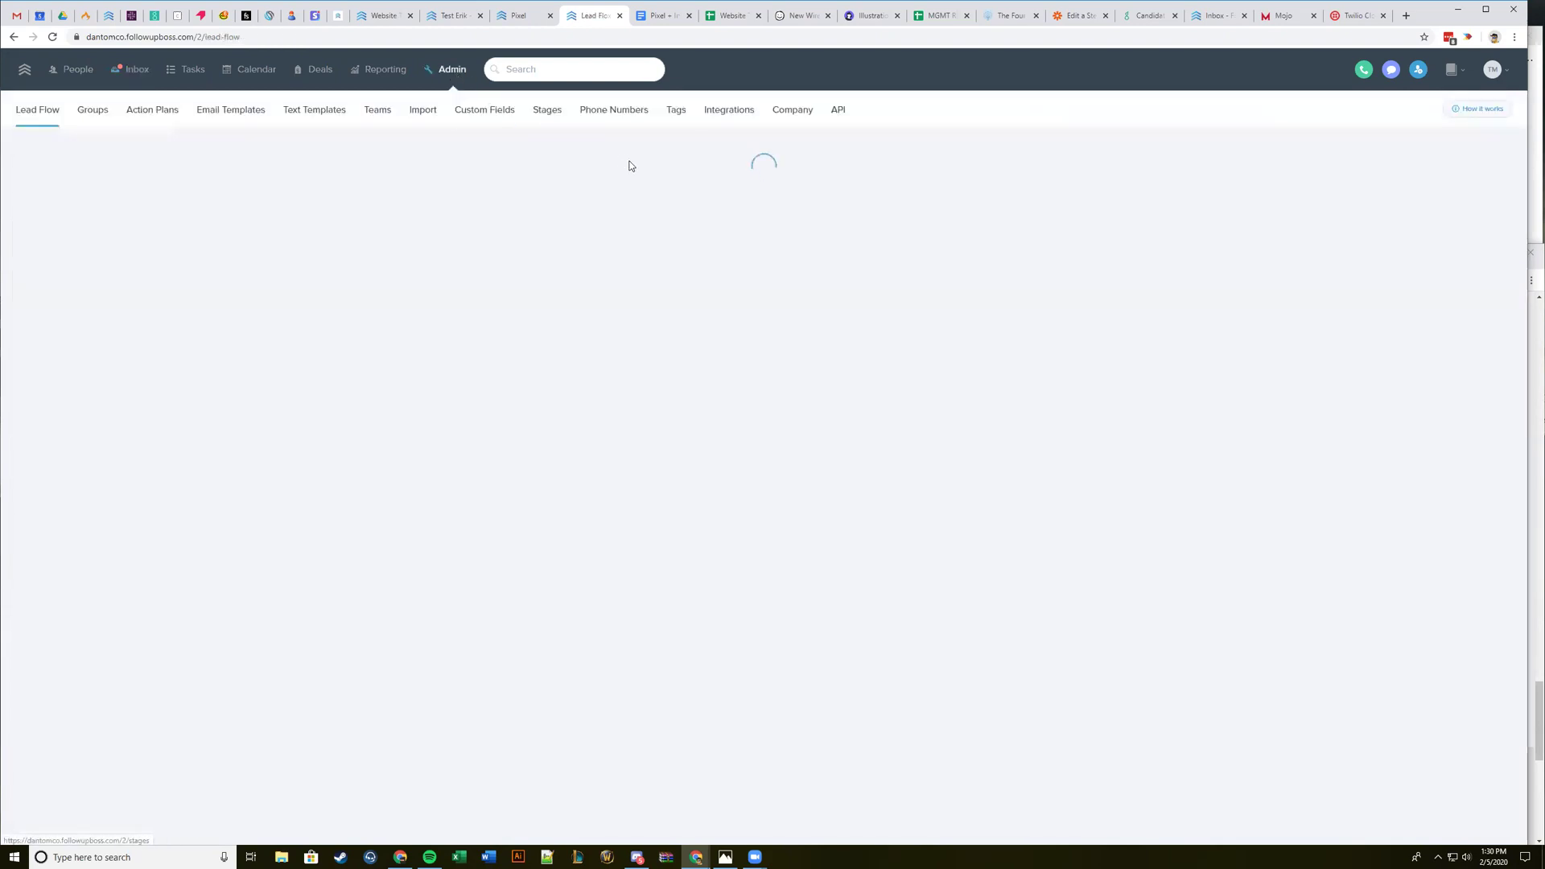
{"action": "left_click", "coordinate": [628, 120]}
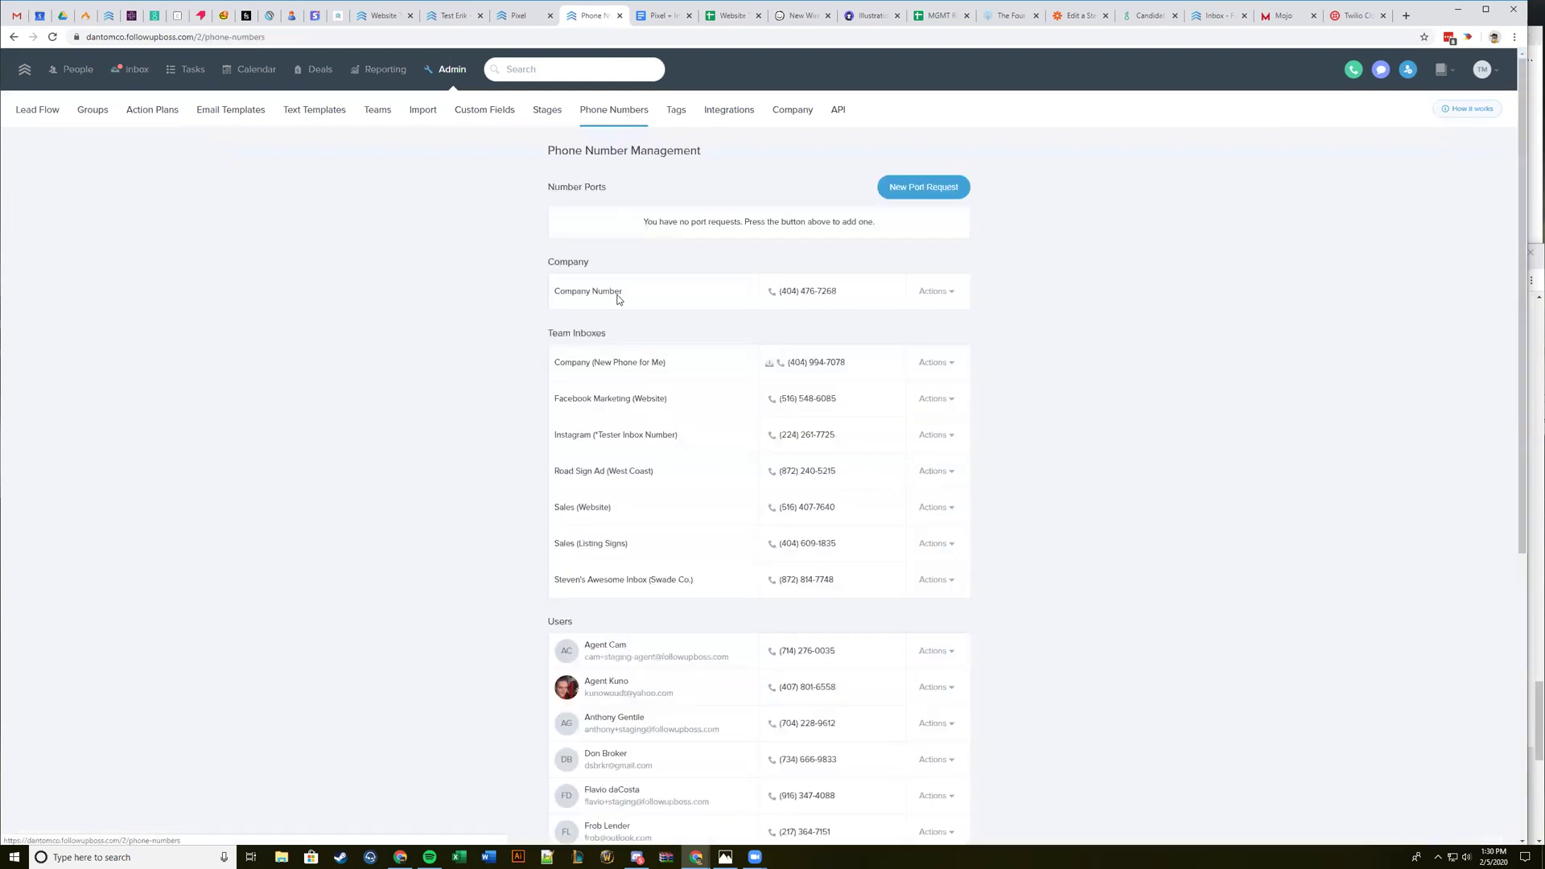
{"action": "scroll", "coordinate": [633, 337], "scroll_direction": "down", "scroll_amount": 1}
{"action": "scroll", "coordinate": [633, 330], "scroll_direction": "down", "scroll_amount": 1}
{"action": "scroll", "coordinate": [632, 318], "scroll_direction": "up", "scroll_amount": 1}
{"action": "scroll", "coordinate": [635, 386], "scroll_direction": "down", "scroll_amount": 1}
{"action": "scroll", "coordinate": [639, 338], "scroll_direction": "down", "scroll_amount": 1}
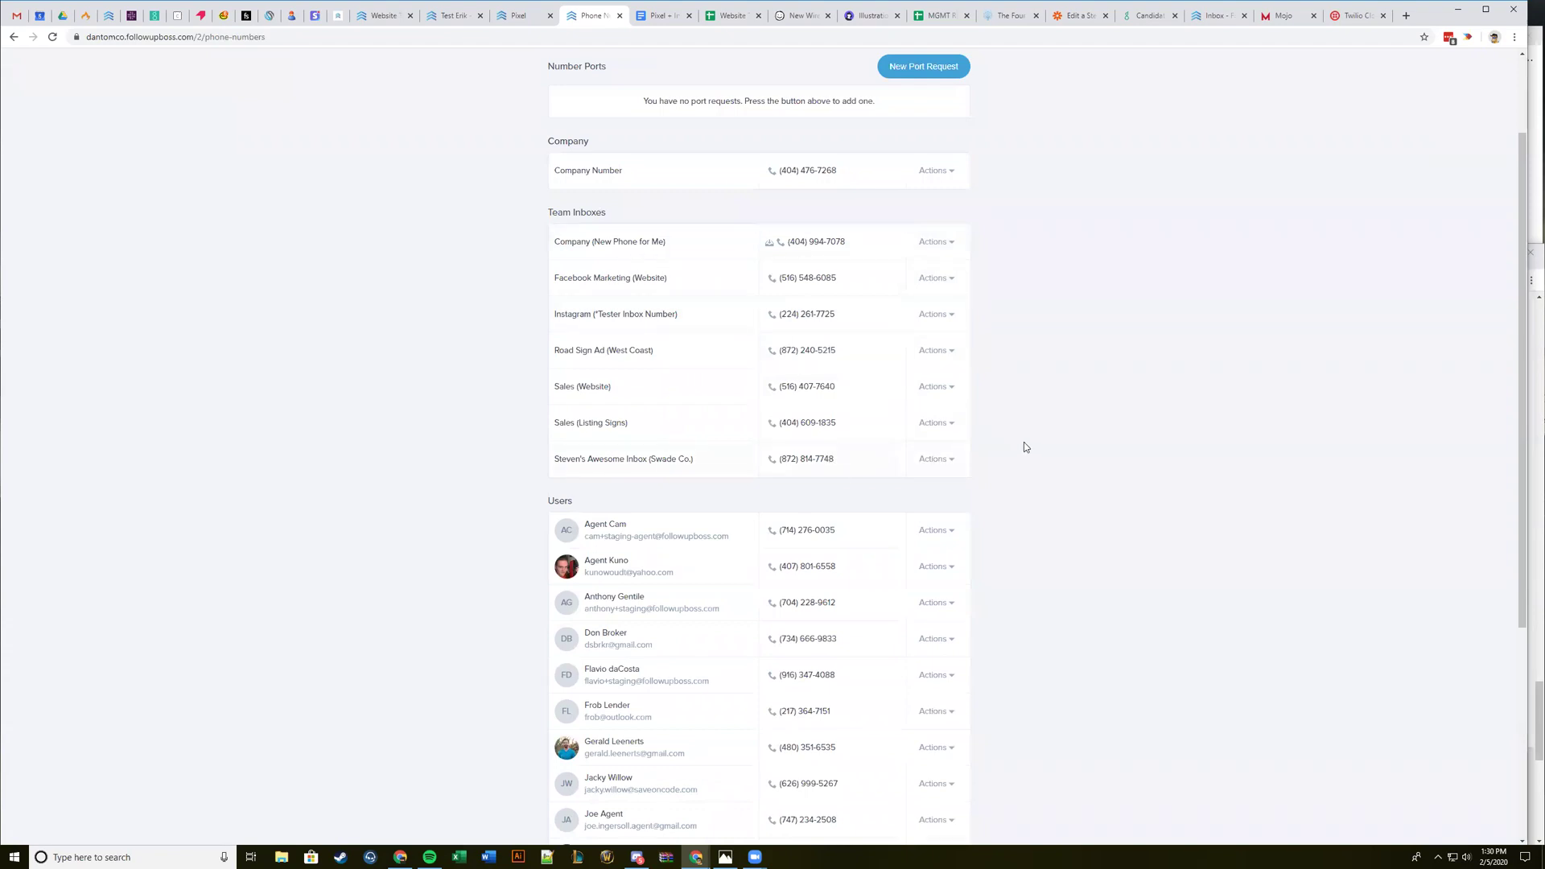
{"action": "scroll", "coordinate": [902, 328], "scroll_direction": "down", "scroll_amount": 5}
{"action": "scroll", "coordinate": [822, 753], "scroll_direction": "down", "scroll_amount": 1}
{"action": "scroll", "coordinate": [820, 753], "scroll_direction": "up", "scroll_amount": 8}
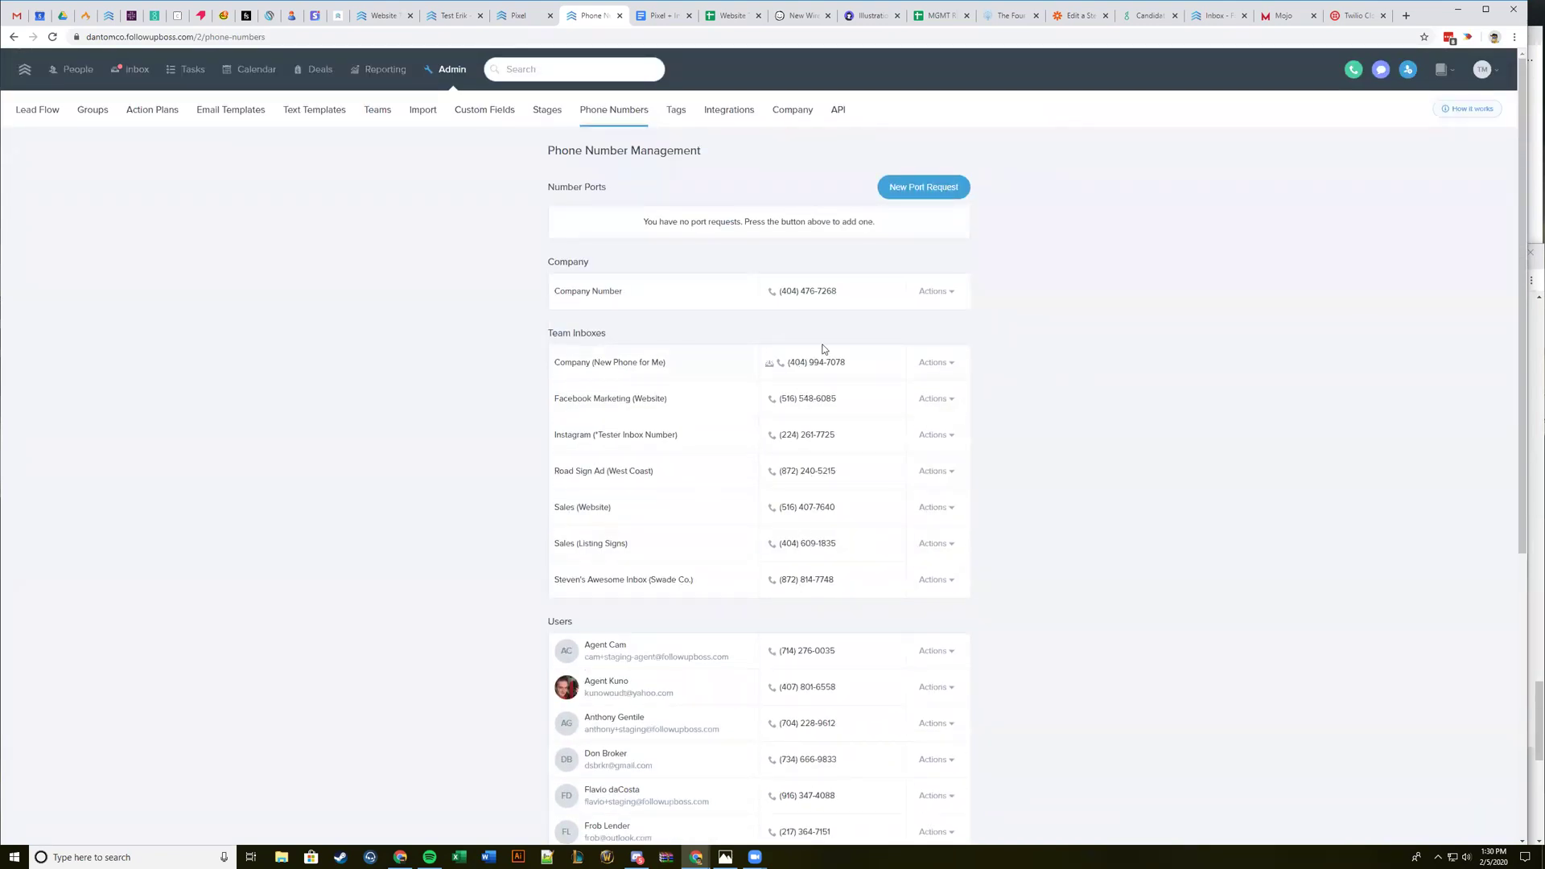
{"action": "left_click", "coordinate": [933, 363]}
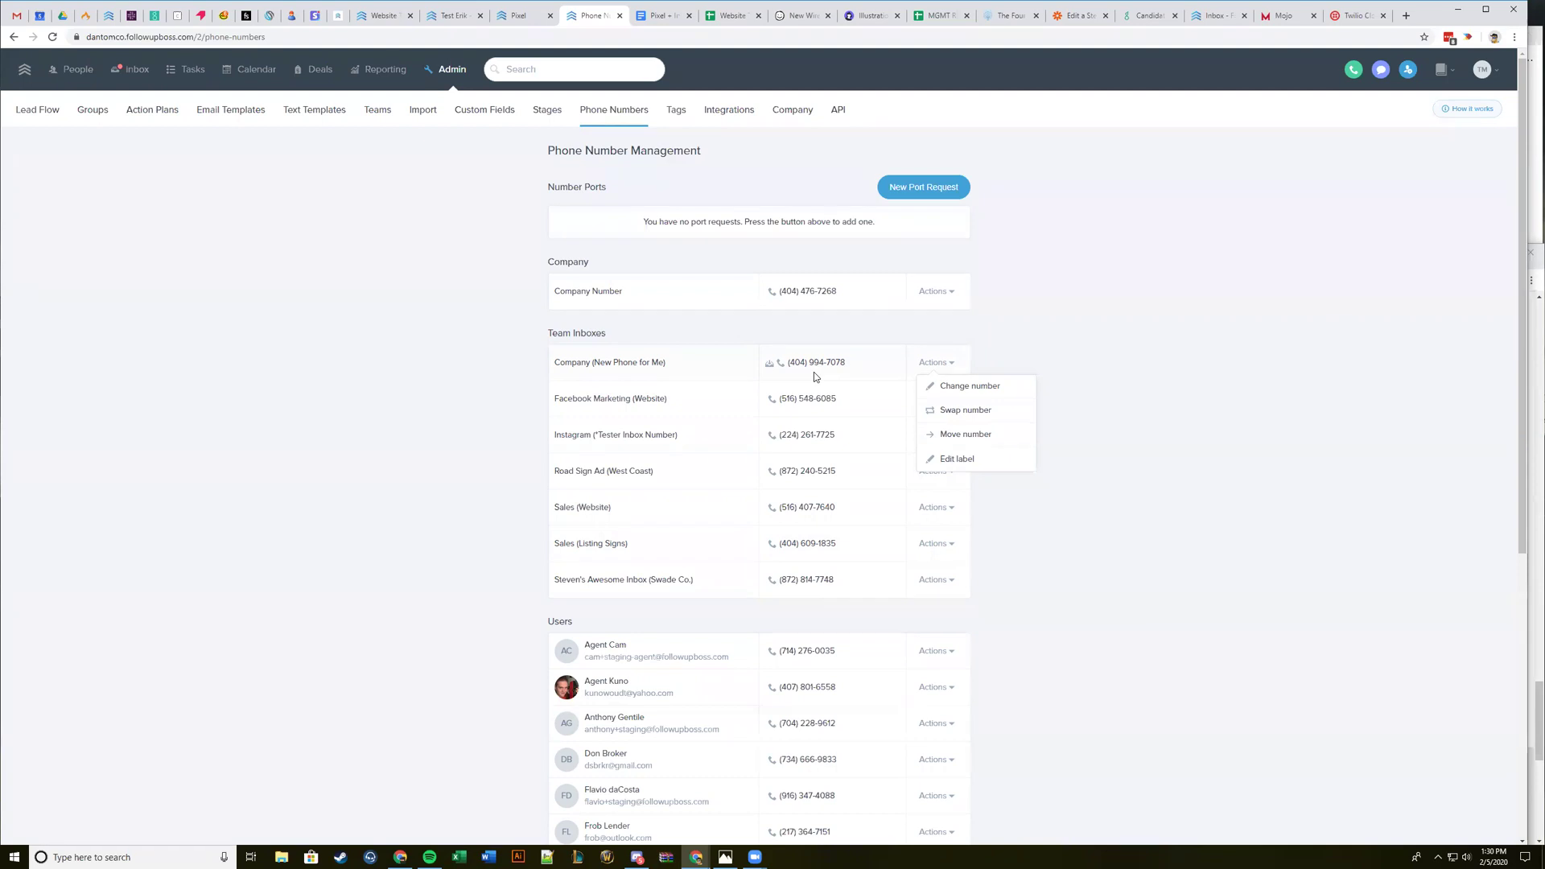
{"action": "left_click", "coordinate": [475, 392]}
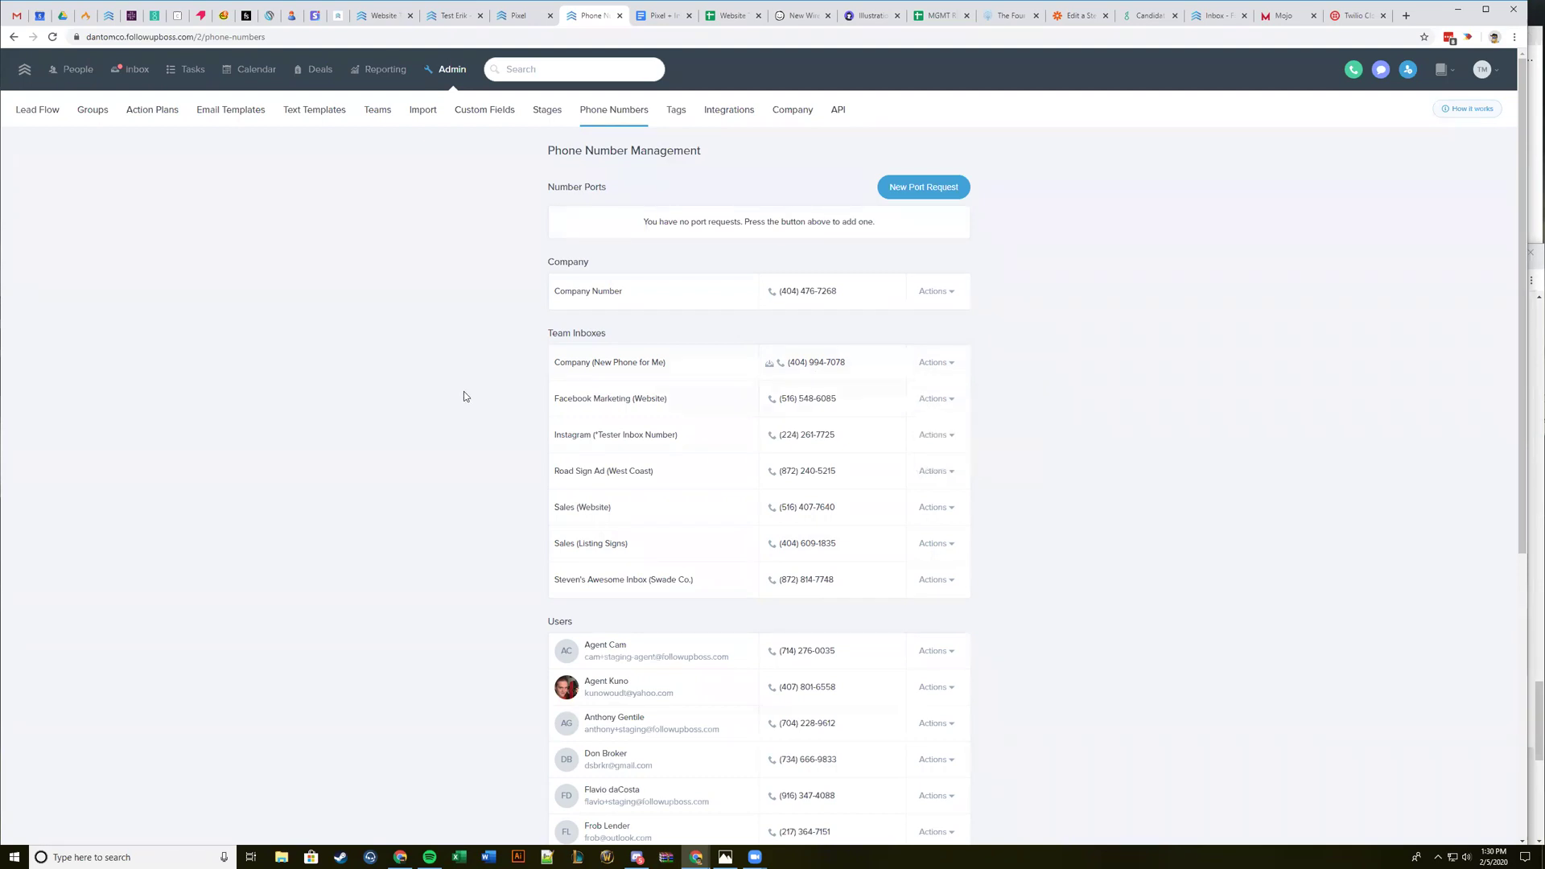
Go to the management list of all team inboxes and open the Company inbox's settings.
{"action": "left_click", "coordinate": [134, 71]}
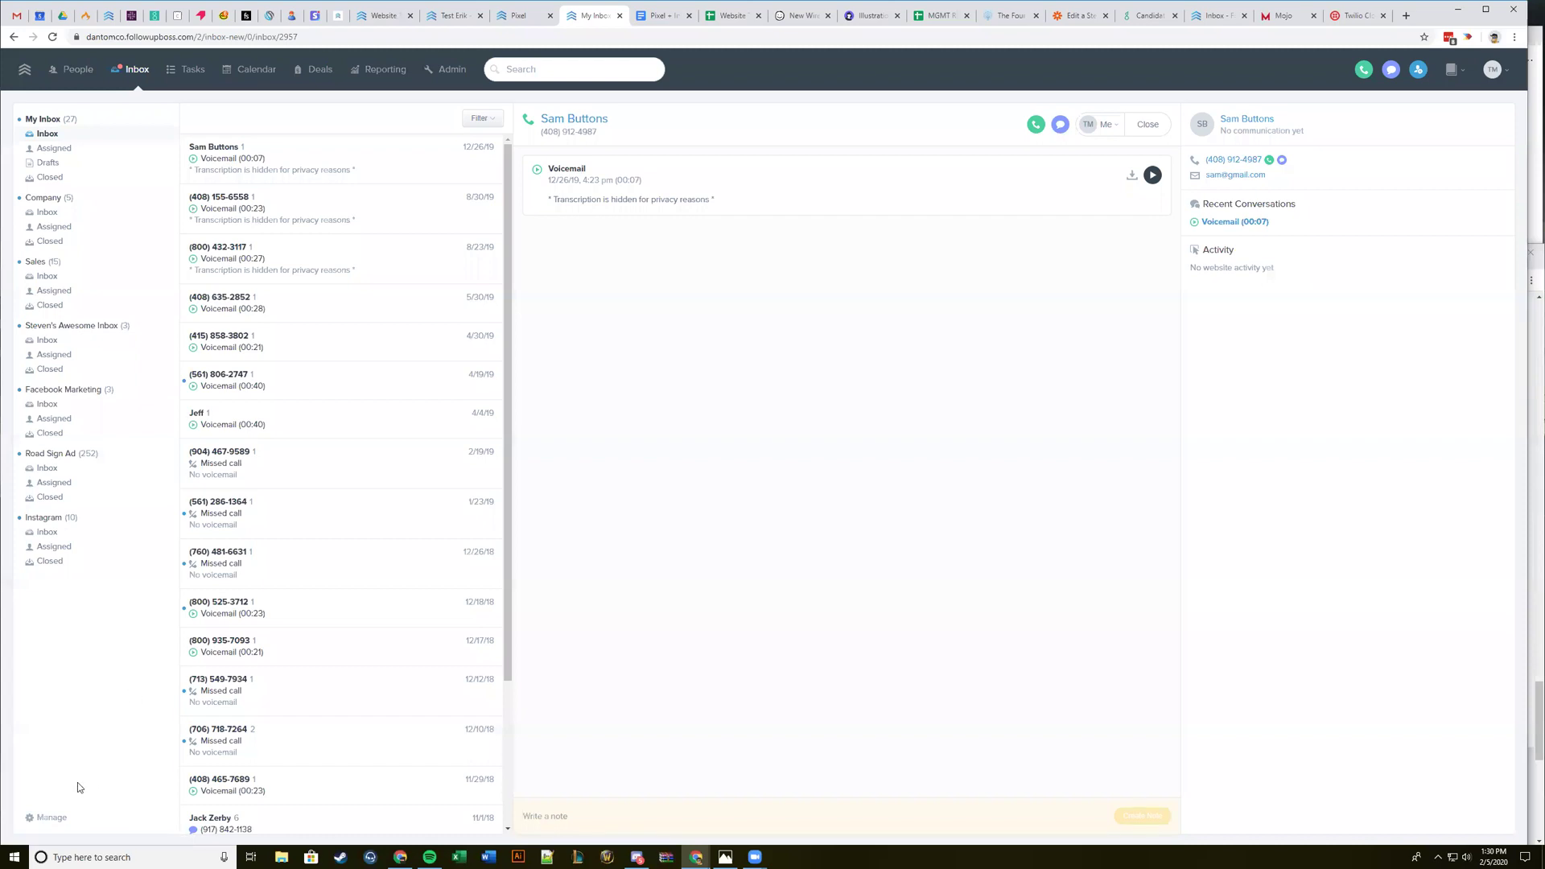
{"action": "left_click", "coordinate": [40, 818]}
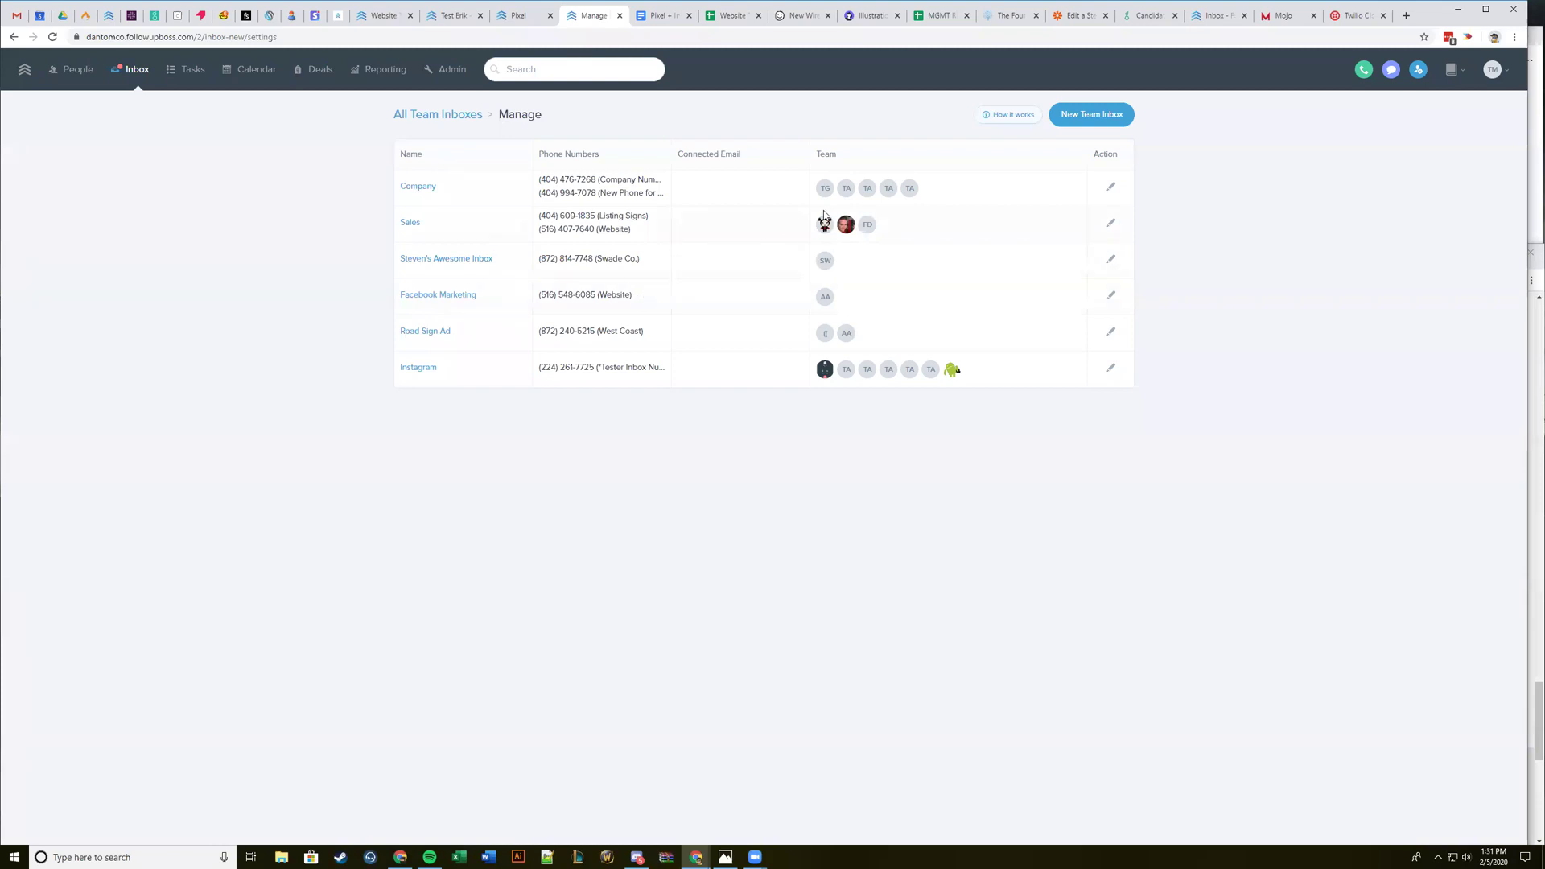
{"action": "left_click", "coordinate": [1215, 15]}
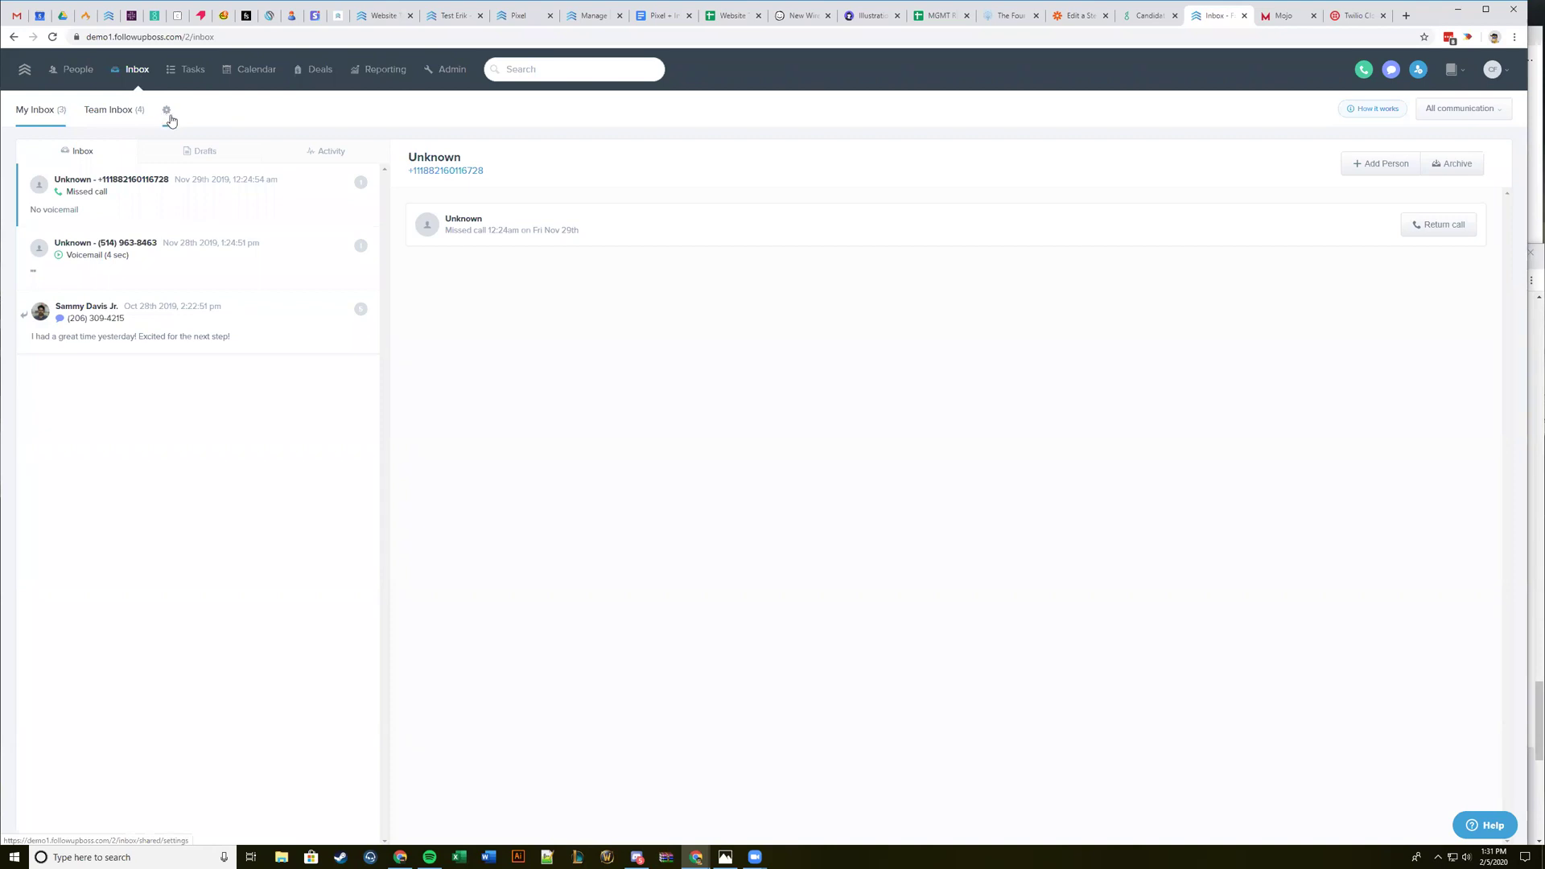
{"action": "left_click", "coordinate": [586, 14]}
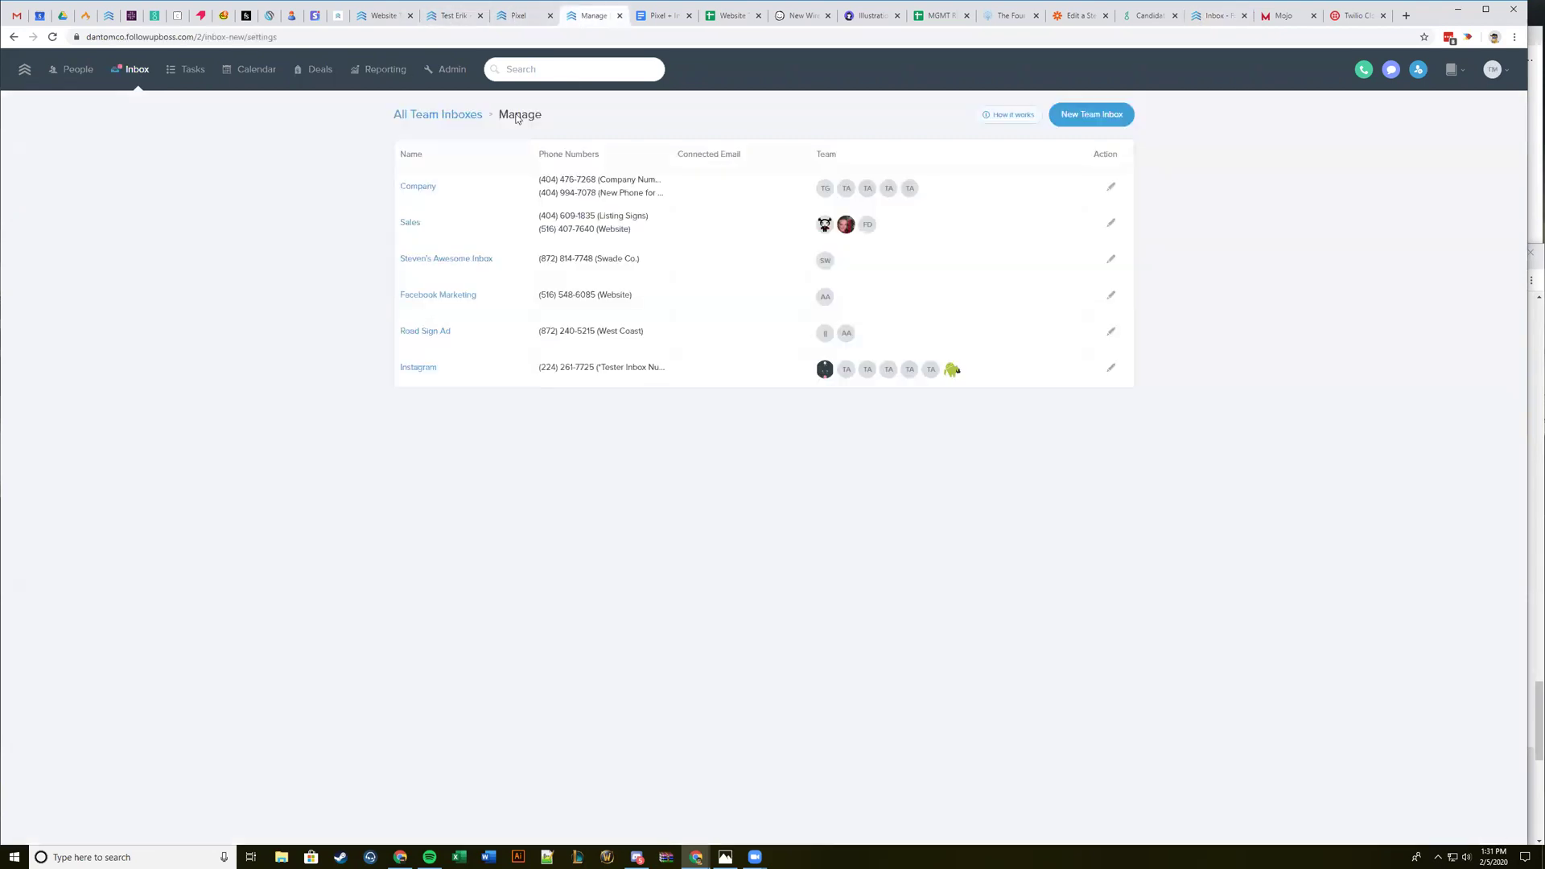
{"action": "left_click", "coordinate": [417, 121]}
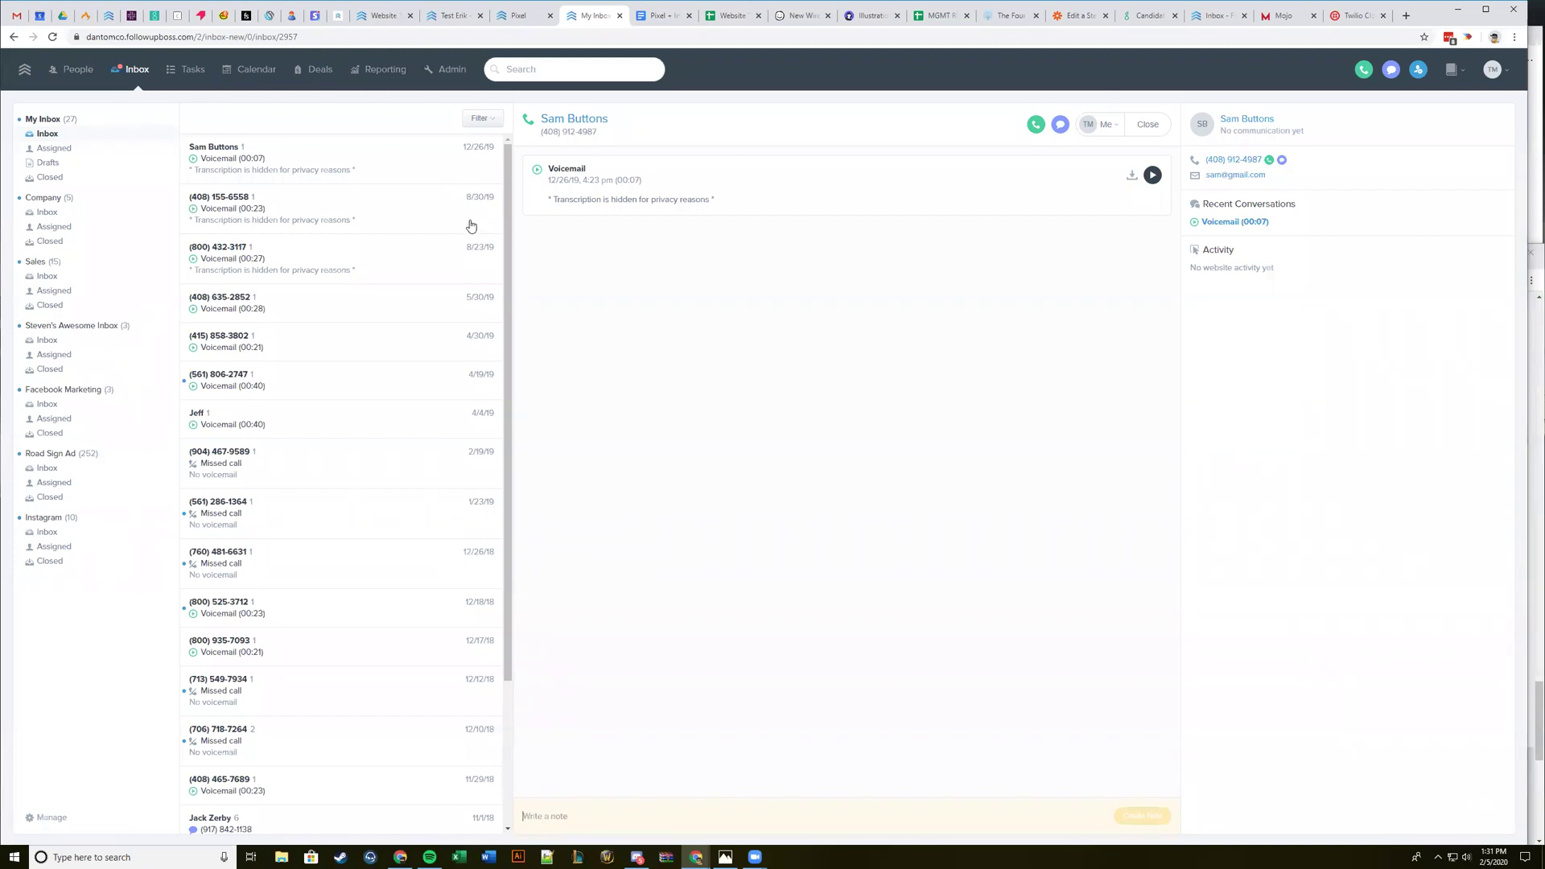
{"action": "left_click", "coordinate": [52, 817]}
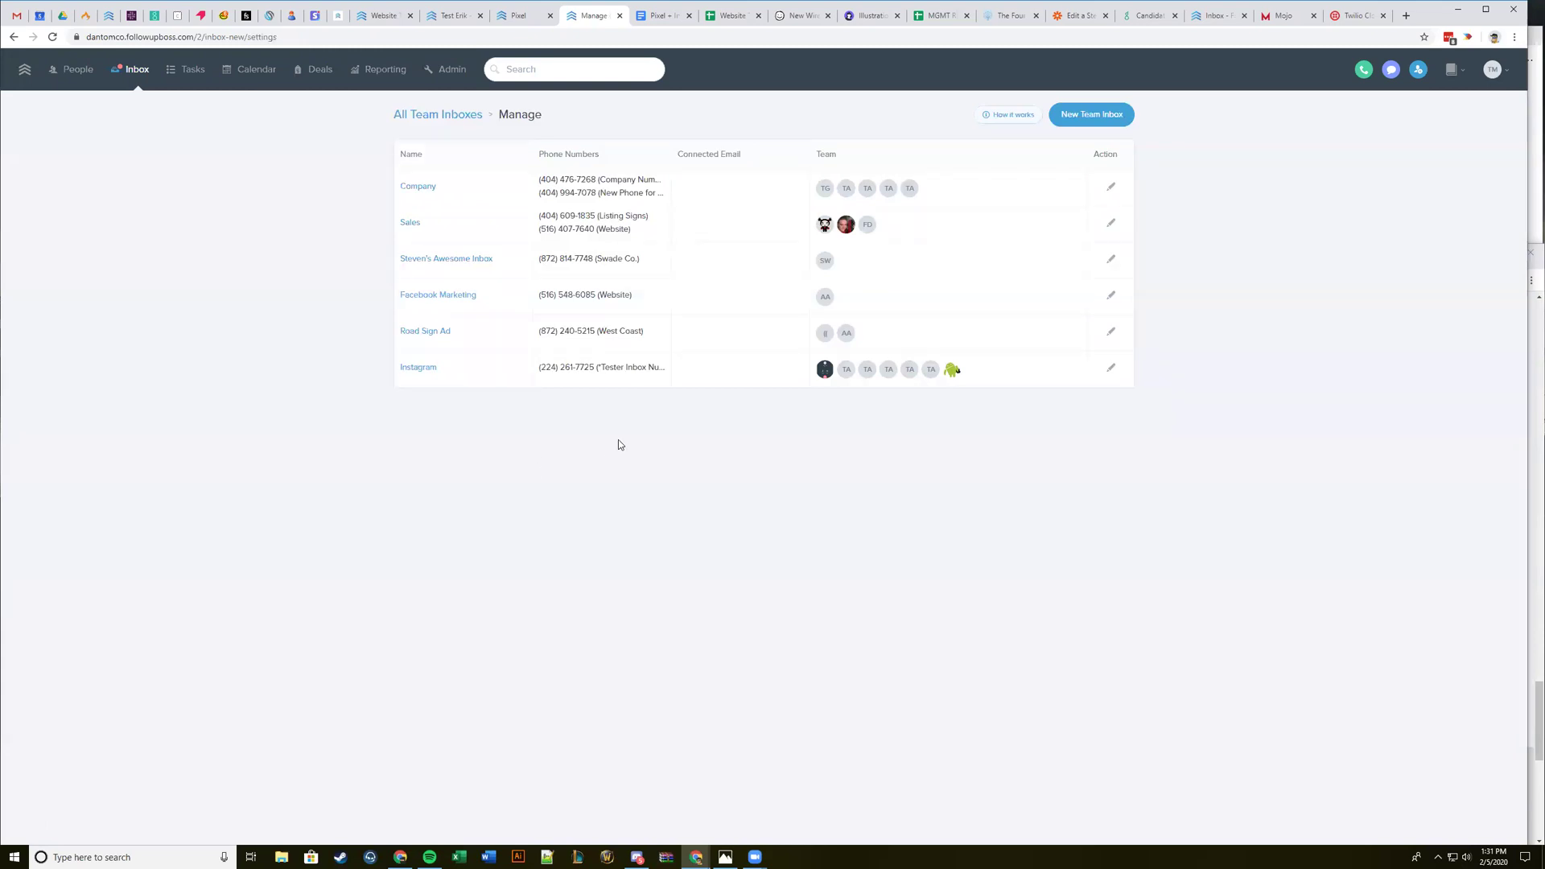
{"action": "left_click", "coordinate": [1110, 187]}
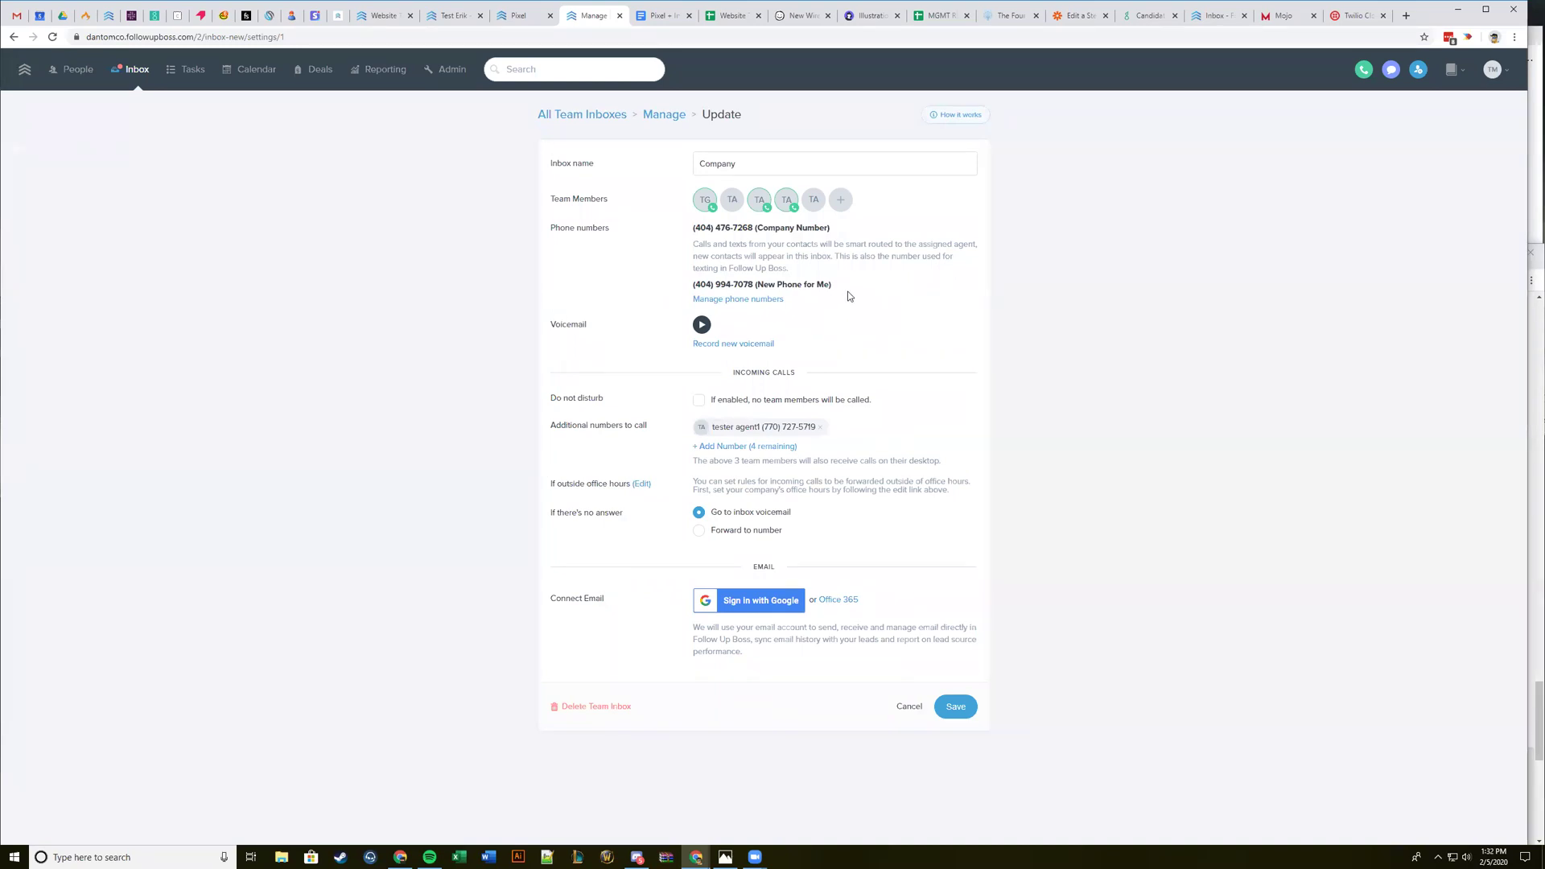
In the demo1 account, open the Team Inbox's settings and examine its member list, call routing and voicemail options.
{"action": "left_click", "coordinate": [1198, 18]}
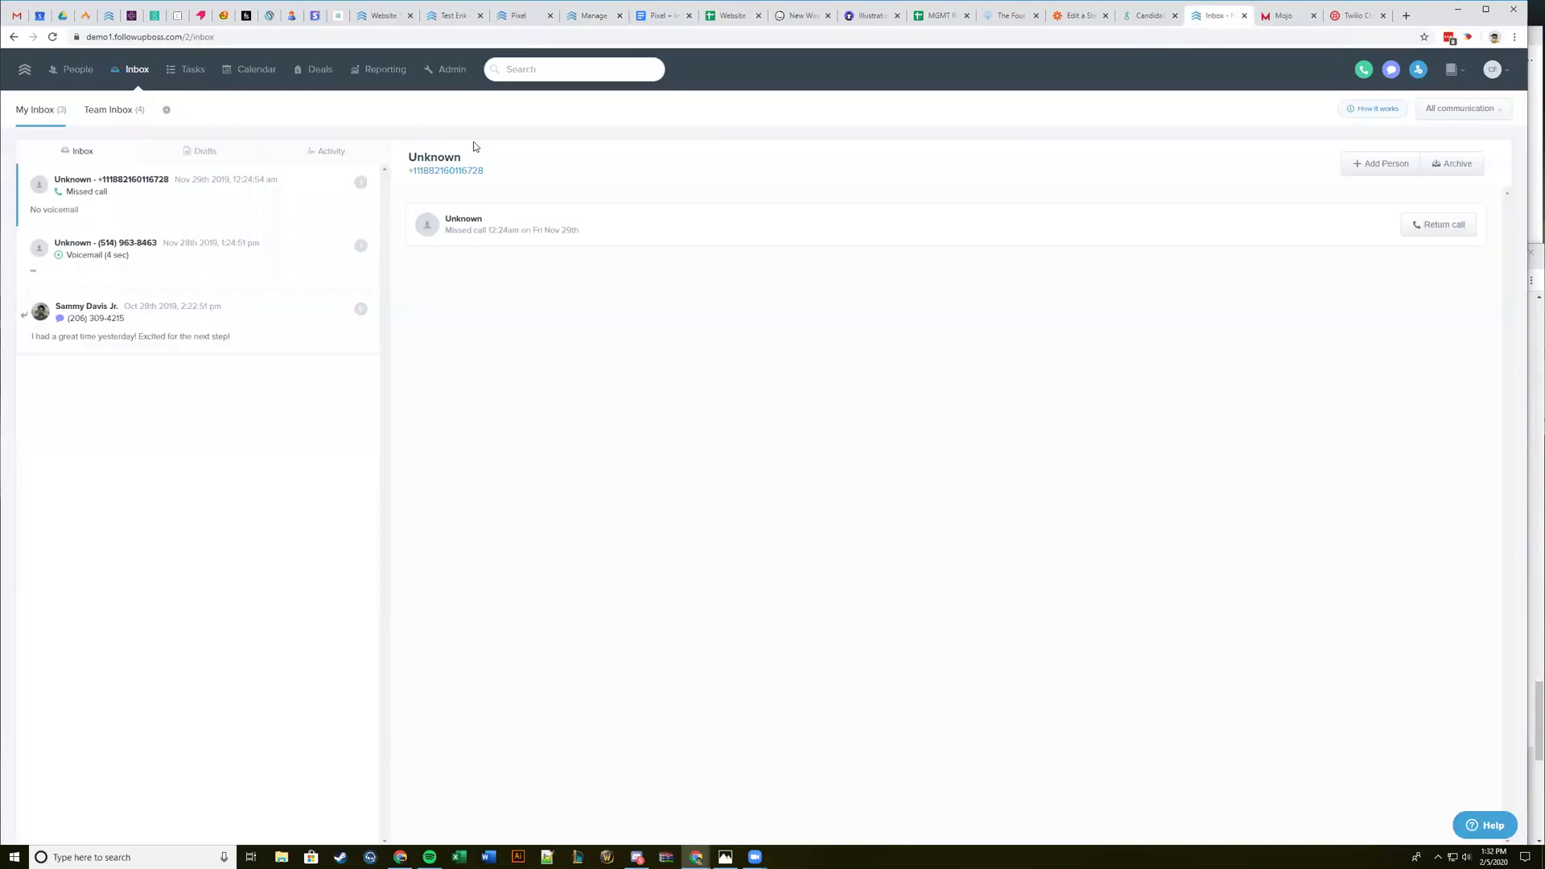
{"action": "left_click", "coordinate": [166, 110]}
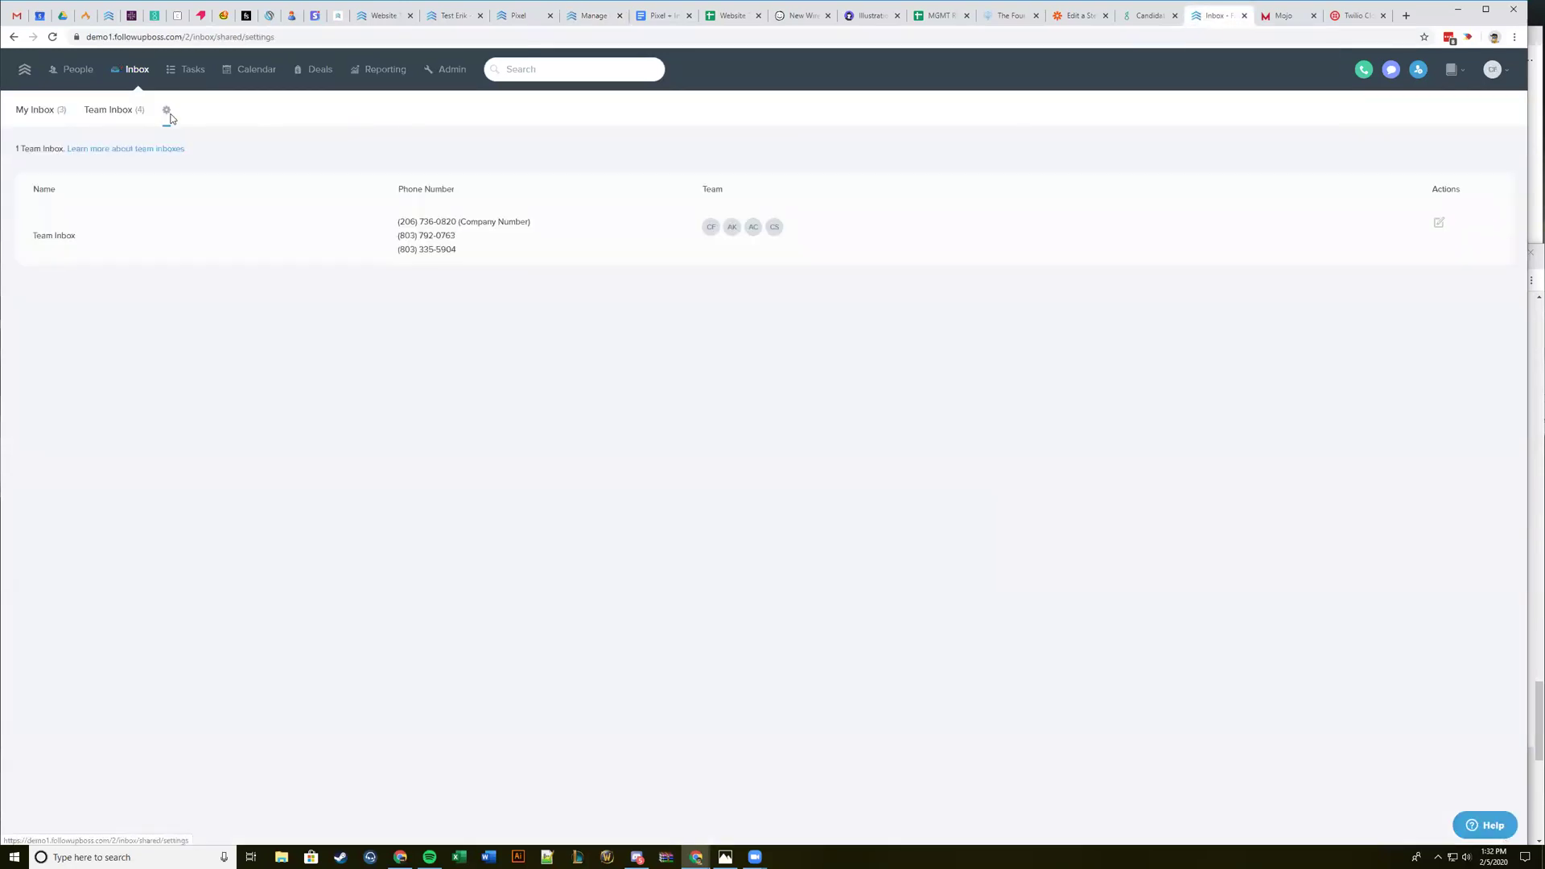
{"action": "left_click", "coordinate": [1438, 222]}
{"action": "scroll", "coordinate": [384, 395], "scroll_direction": "down", "scroll_amount": 1}
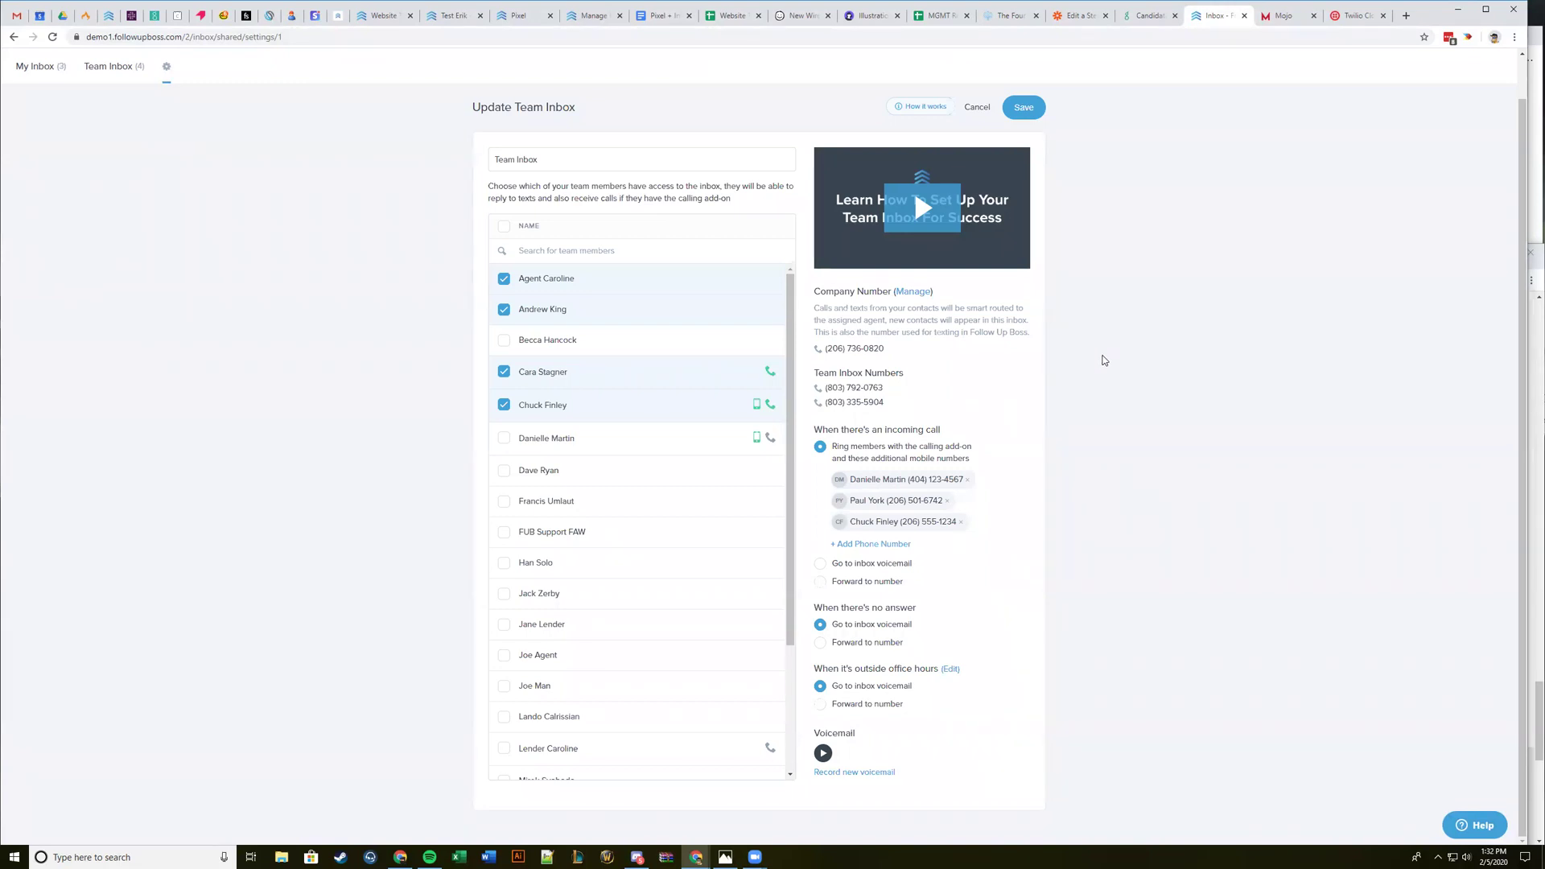
{"action": "scroll", "coordinate": [1102, 359], "scroll_direction": "up", "scroll_amount": 1}
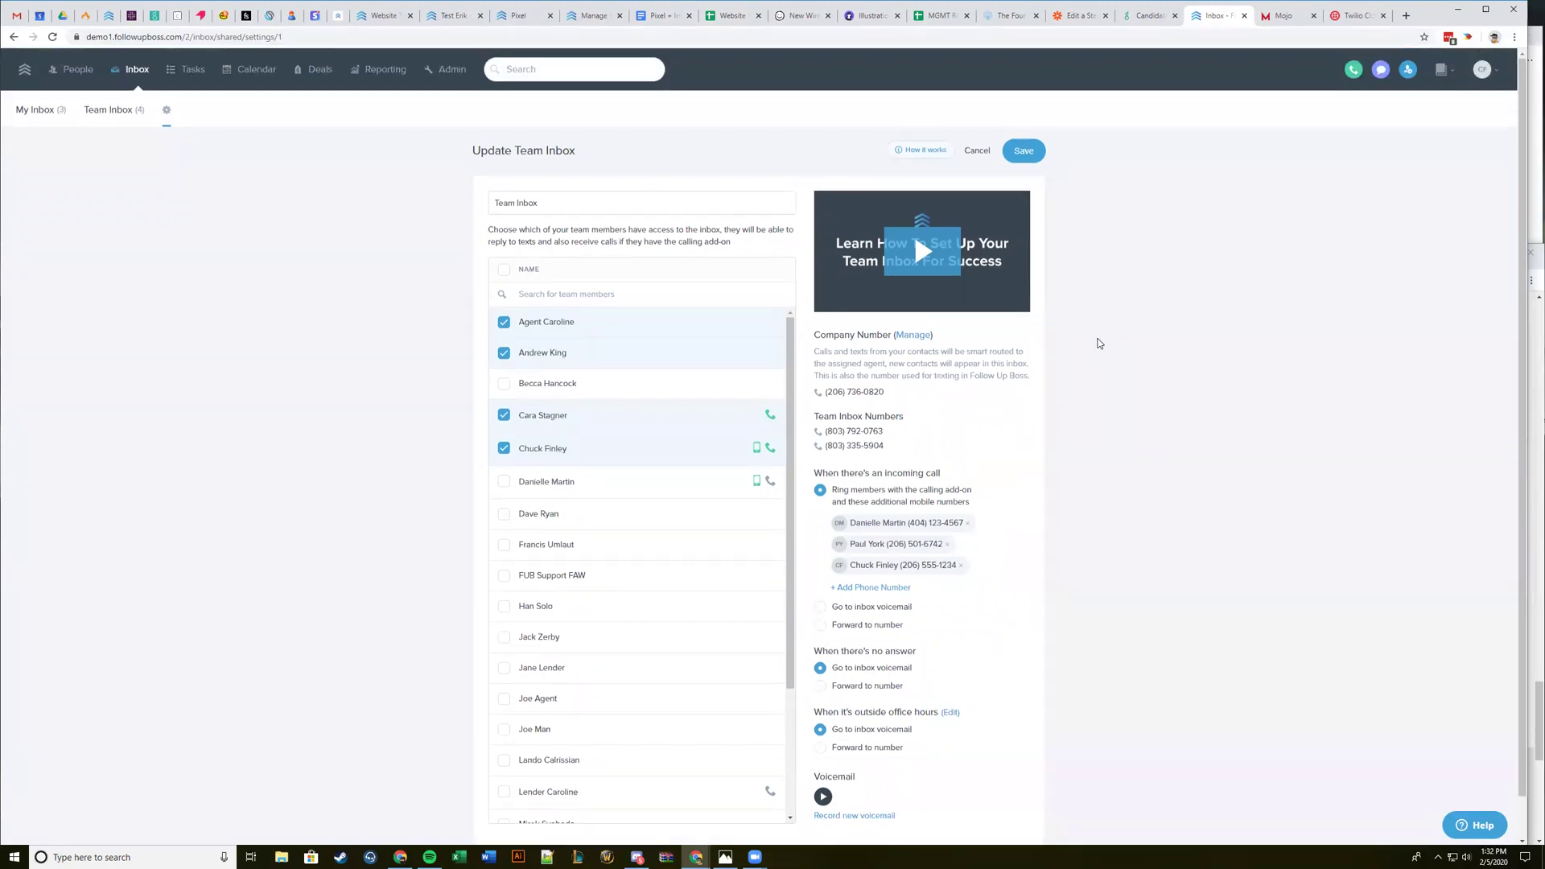
{"action": "scroll", "coordinate": [1092, 346], "scroll_direction": "down", "scroll_amount": 1}
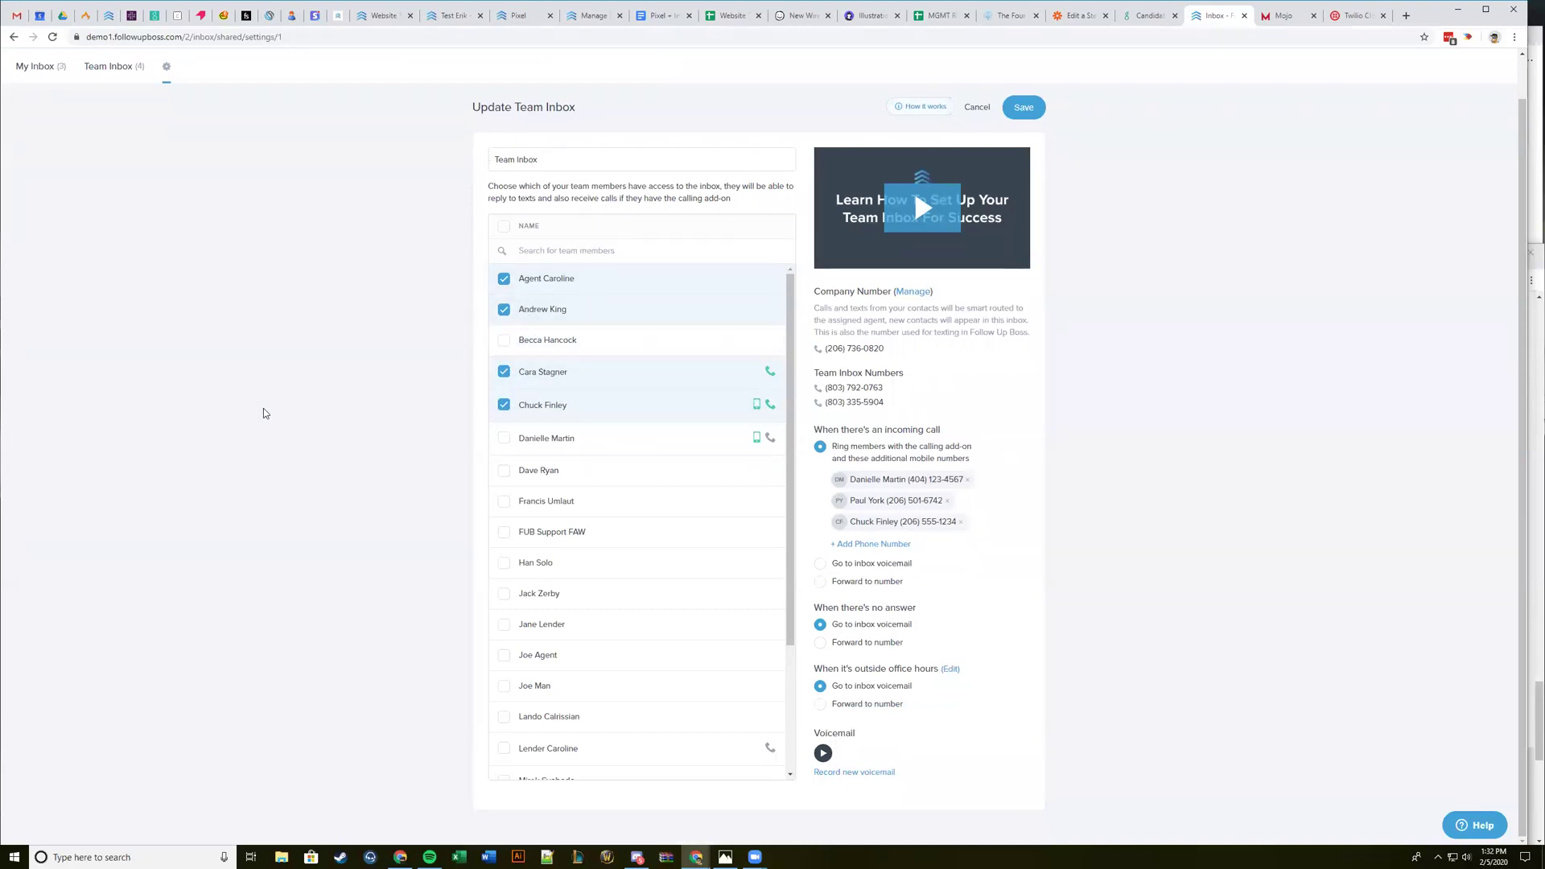
{"action": "scroll", "coordinate": [322, 266], "scroll_direction": "up", "scroll_amount": 1}
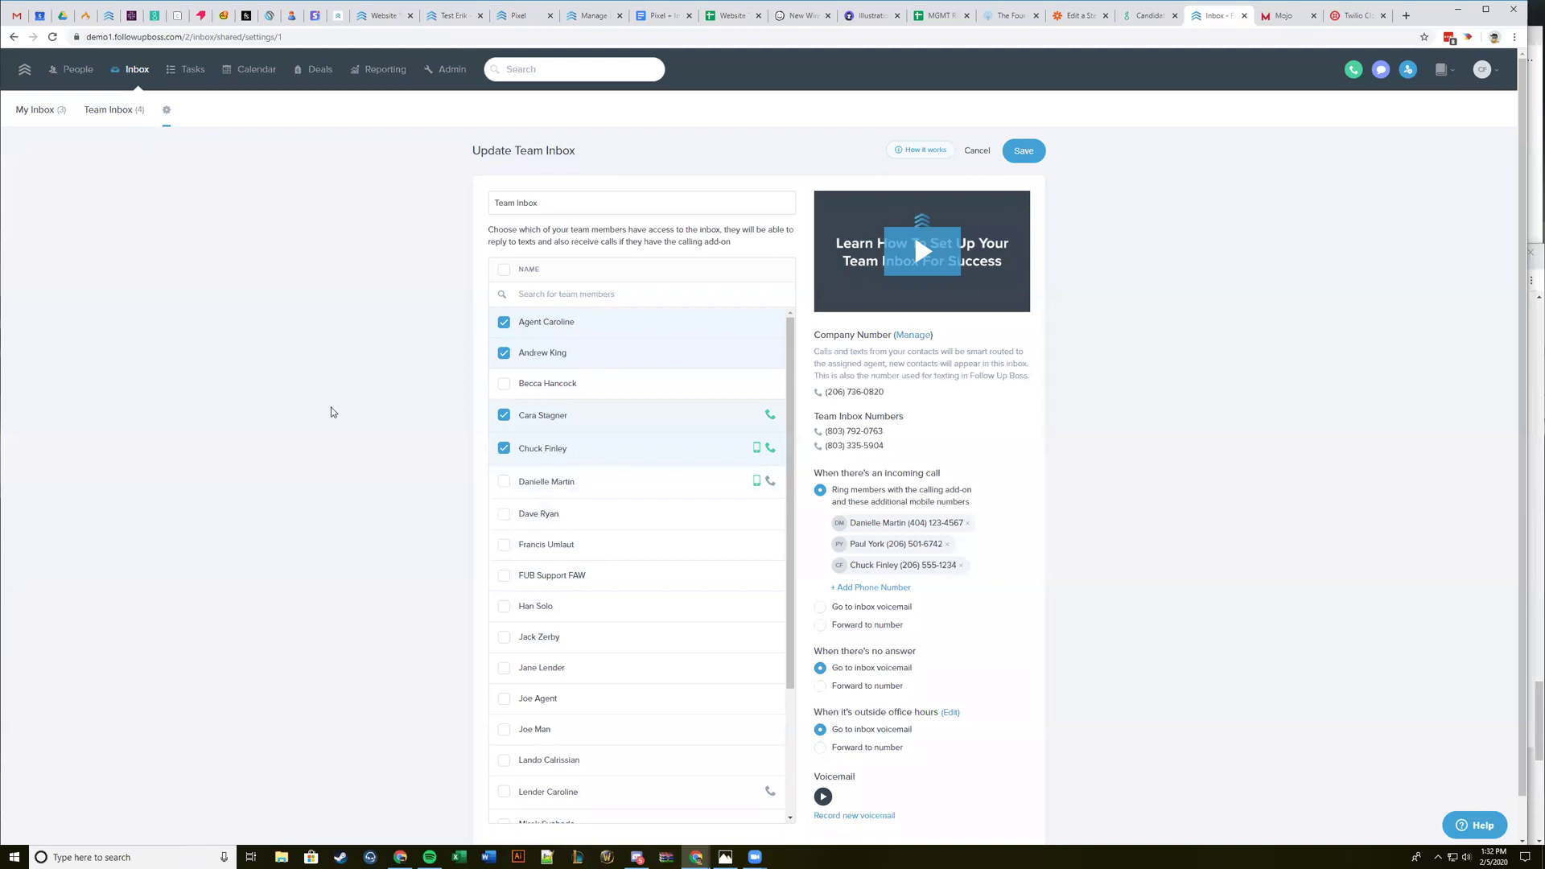
{"action": "scroll", "coordinate": [362, 414], "scroll_direction": "down", "scroll_amount": 1}
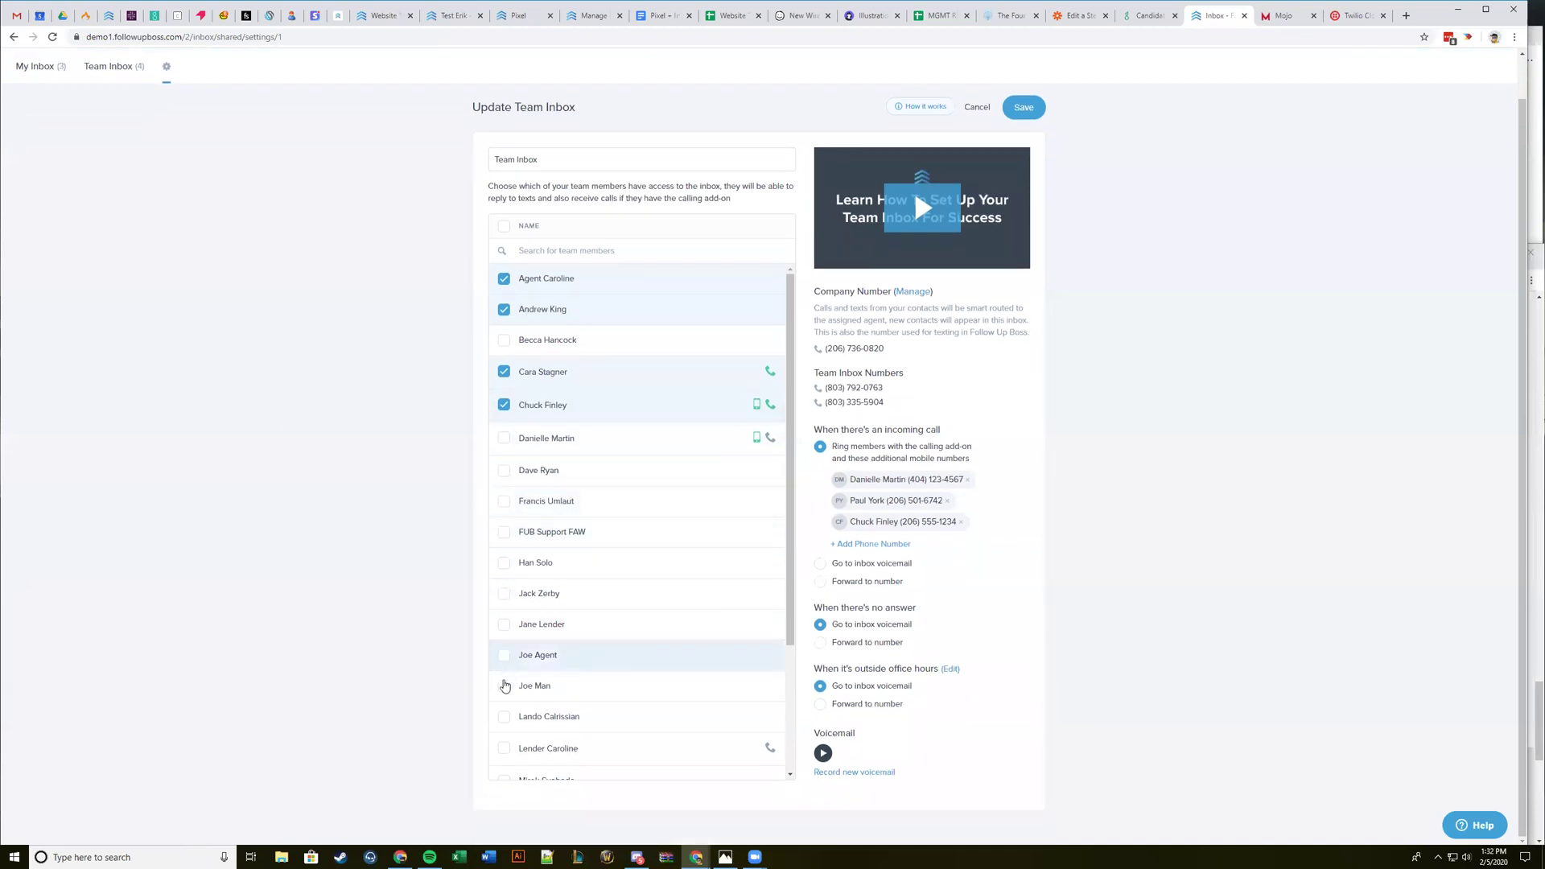
{"action": "scroll", "coordinate": [547, 362], "scroll_direction": "up", "scroll_amount": 1}
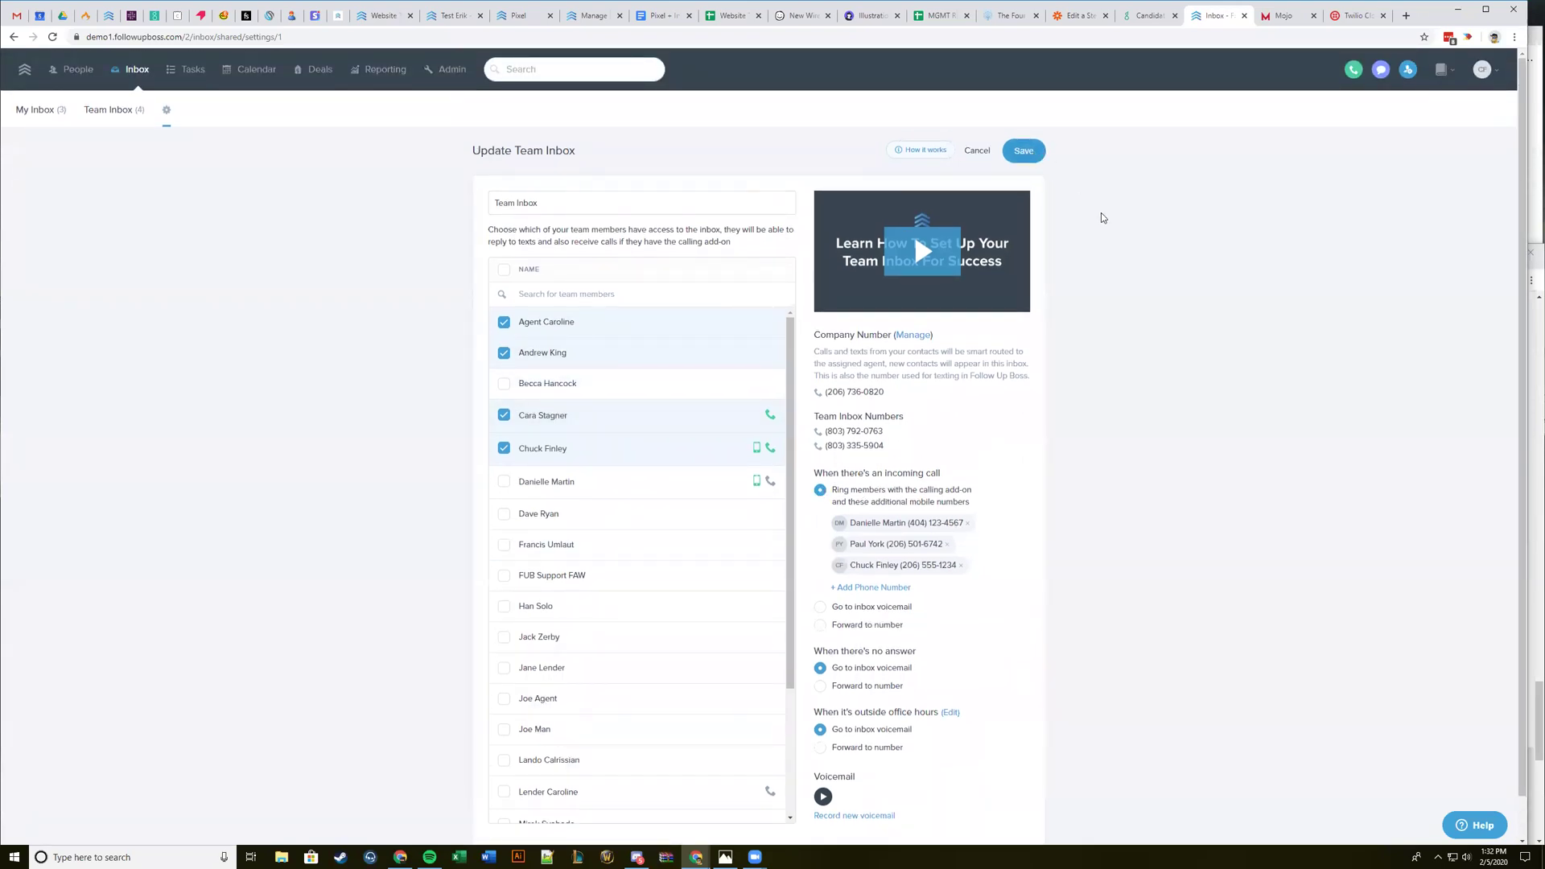
{"action": "scroll", "coordinate": [901, 358], "scroll_direction": "down", "scroll_amount": 1}
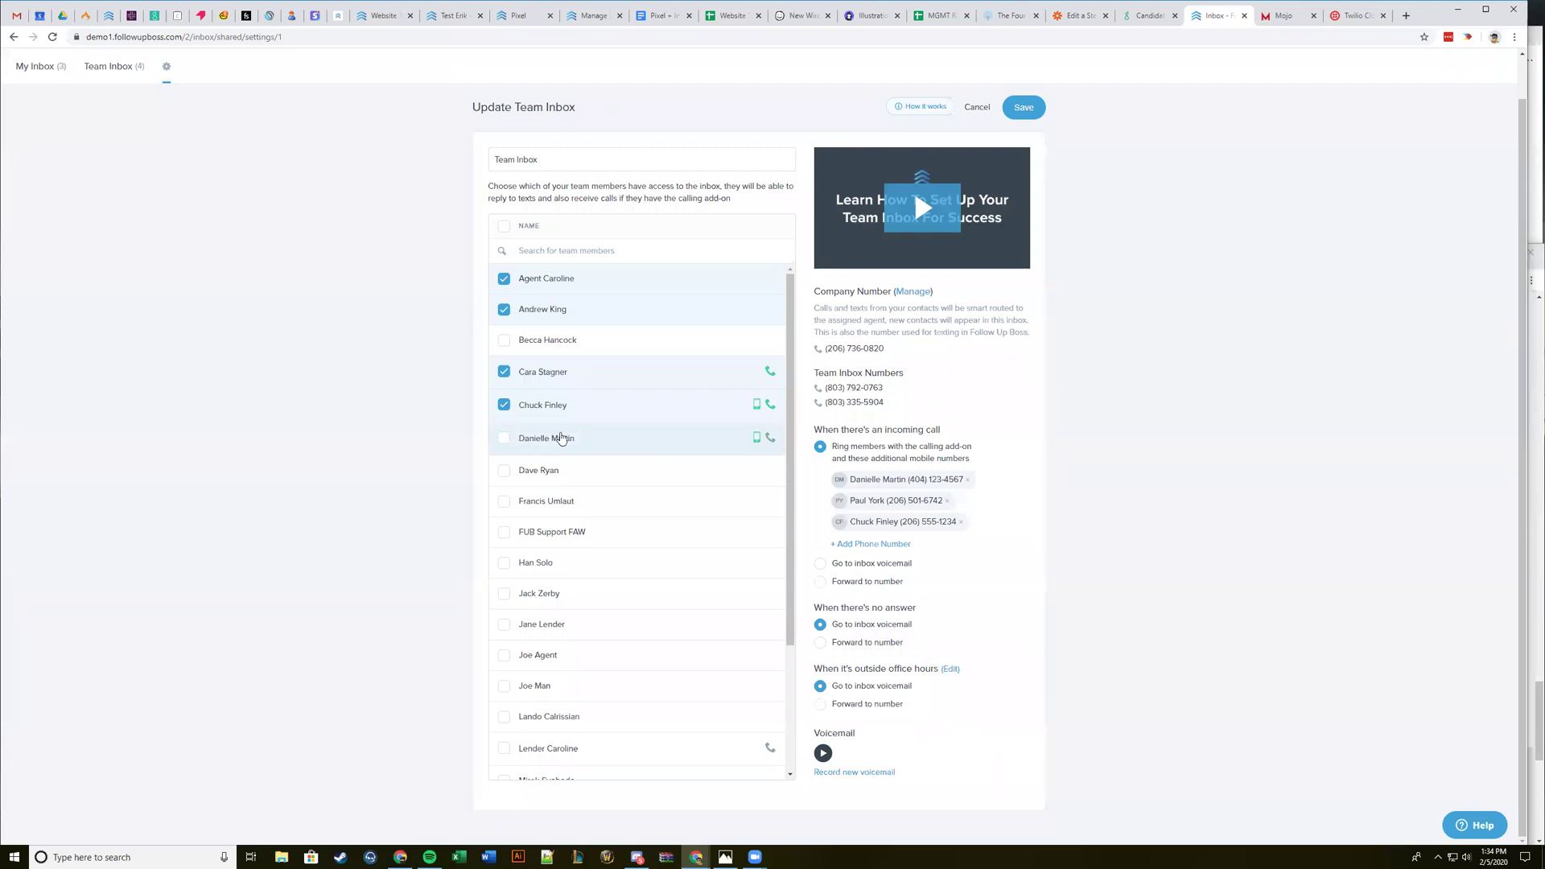
Check the call device indicators beside the selected team members and highlight the company and team inbox numbers.
{"action": "mouse_move", "coordinate": [754, 405]}
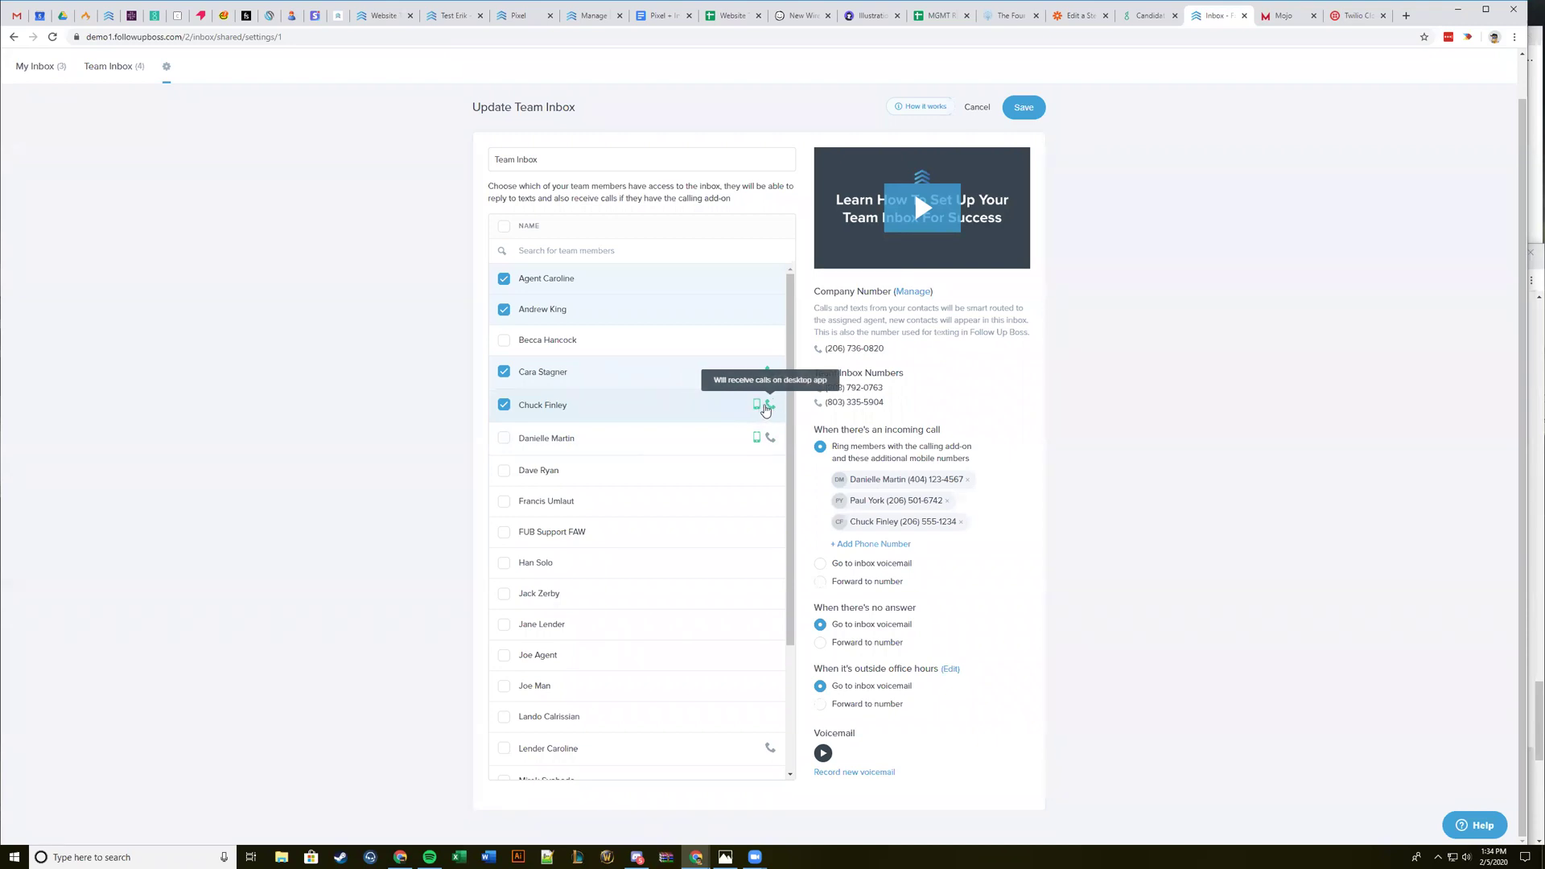
{"action": "mouse_move", "coordinate": [770, 377]}
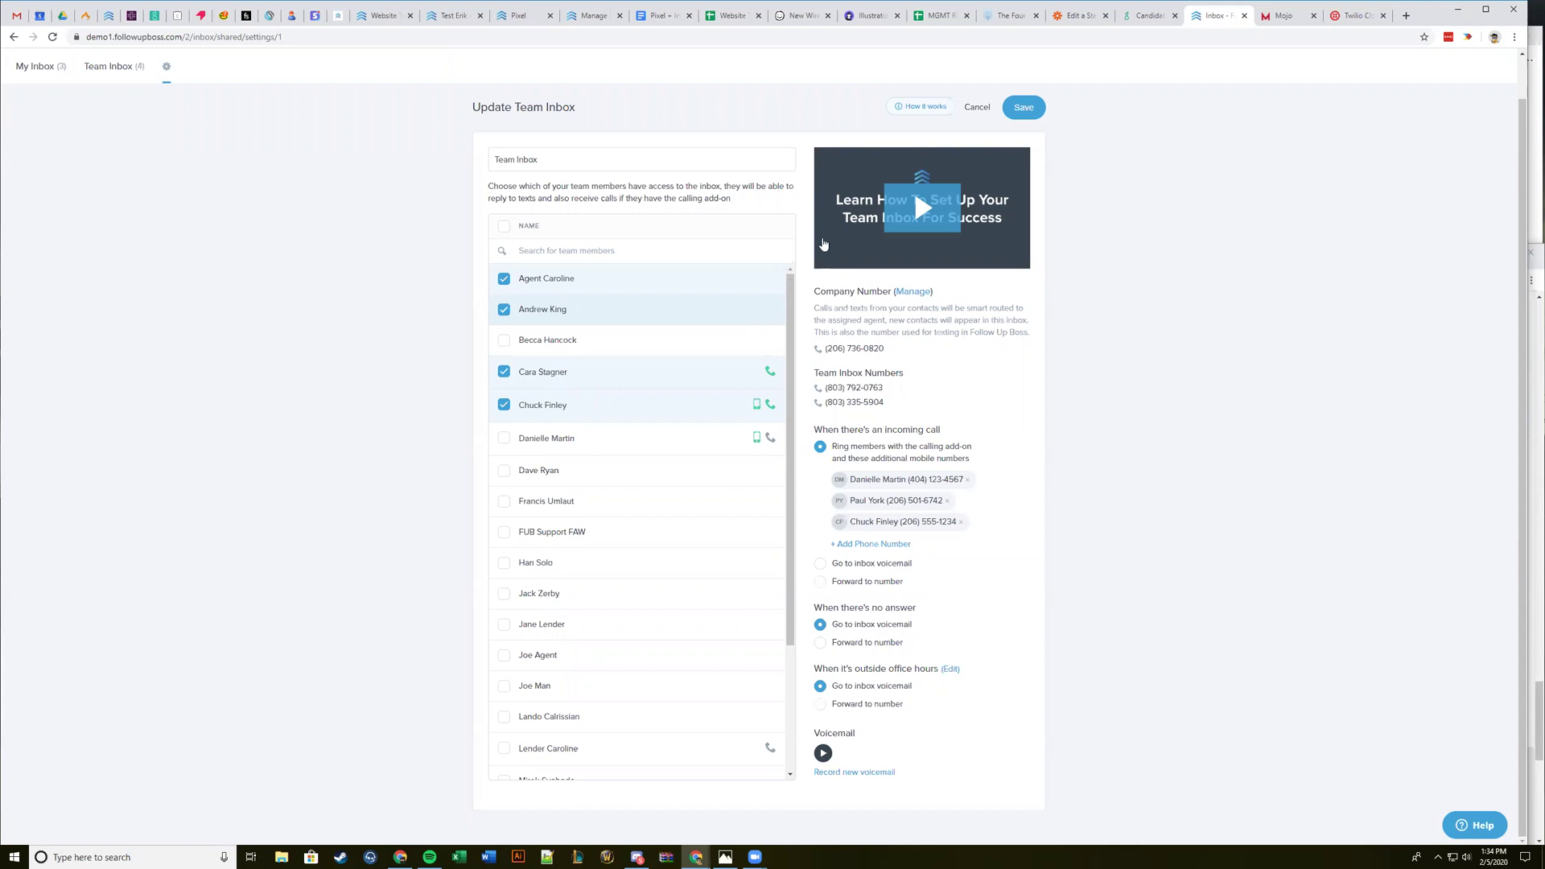
{"action": "left_click_drag", "start_coordinate": [885, 406], "coordinate": [804, 340]}
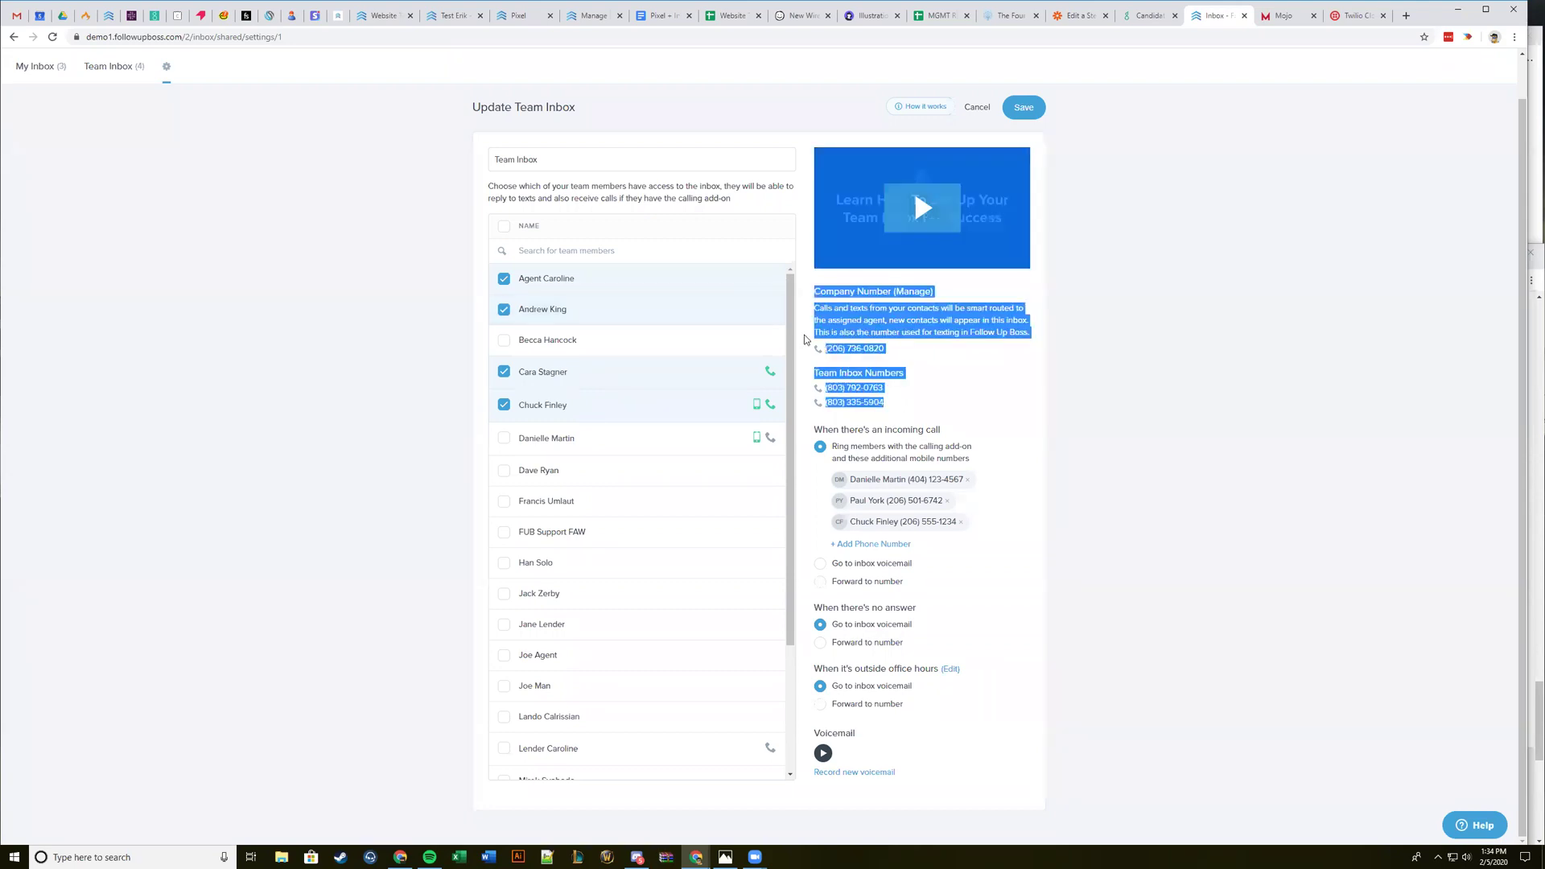
{"action": "left_click", "coordinate": [930, 375]}
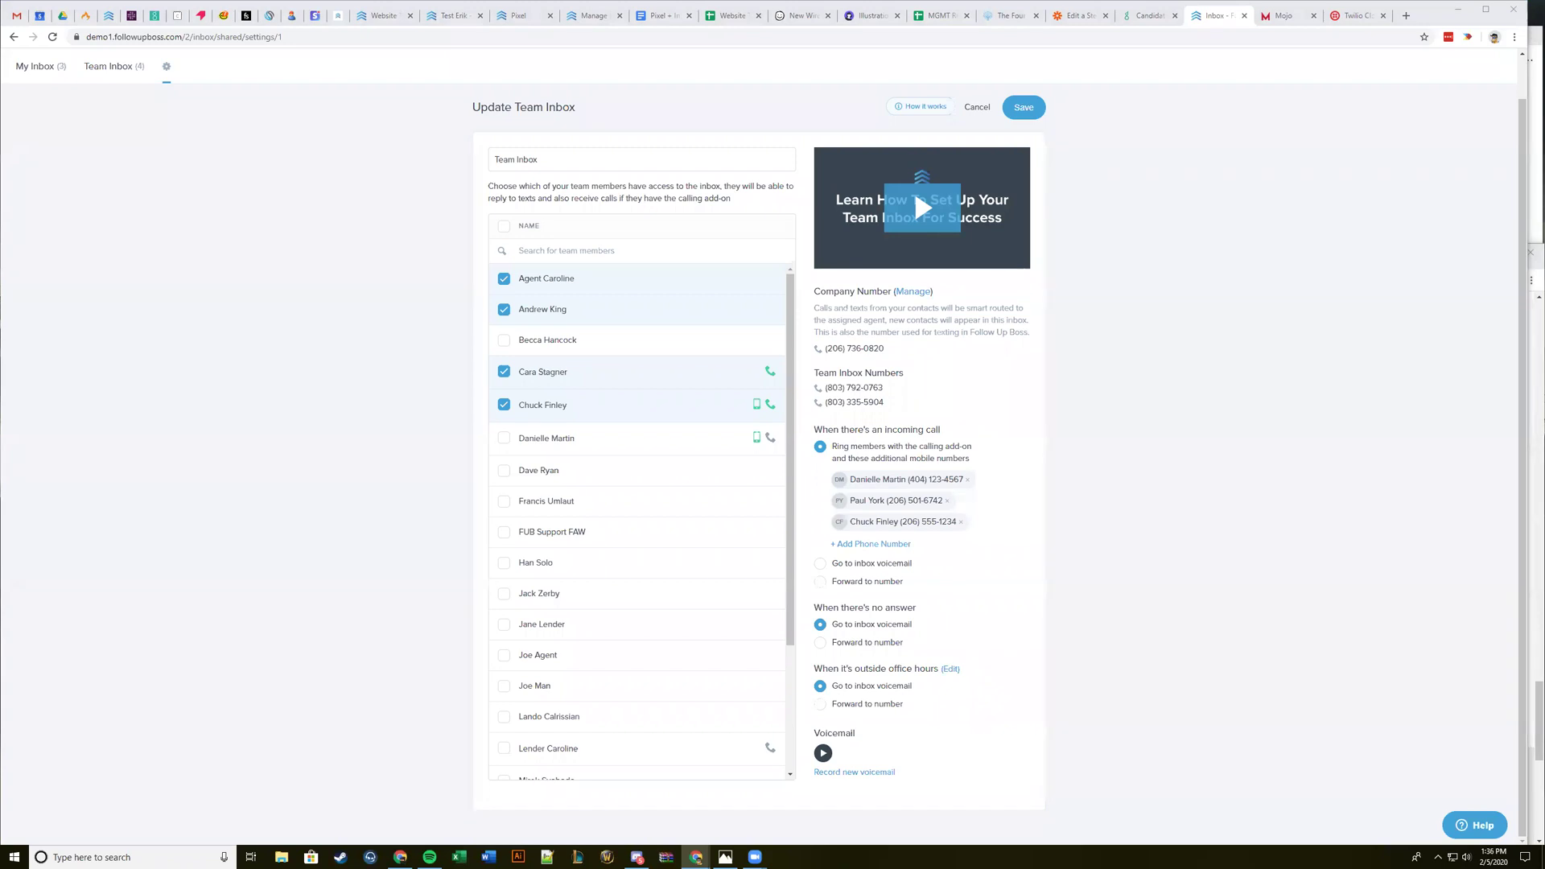
View the Team Inbox conversations and reopen that inbox's settings to review members and incoming call options.
{"action": "left_click", "coordinate": [109, 110]}
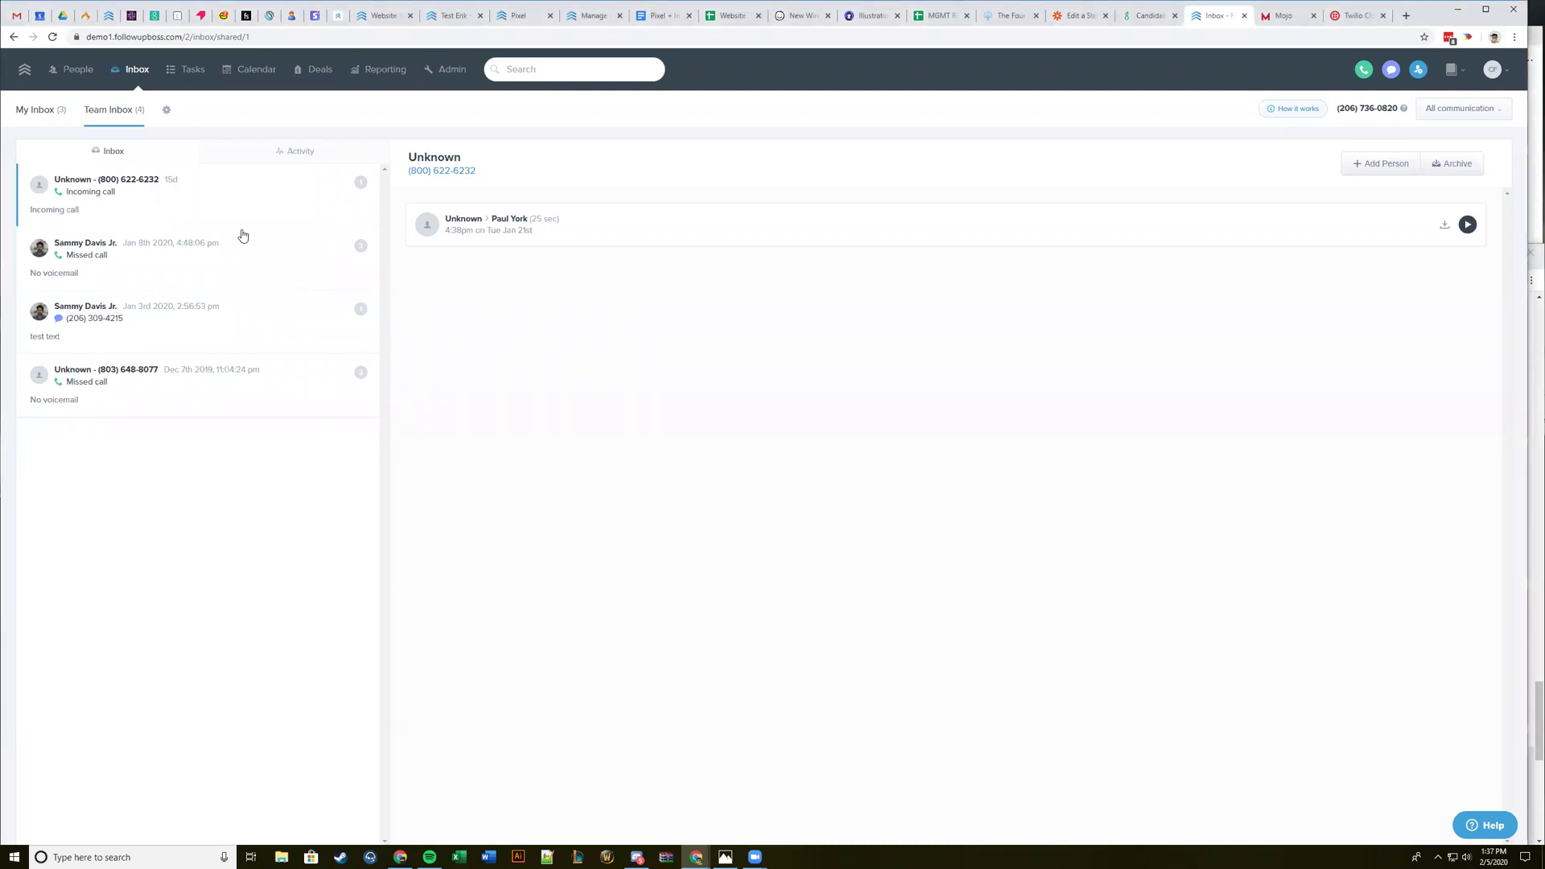
{"action": "left_click", "coordinate": [166, 109]}
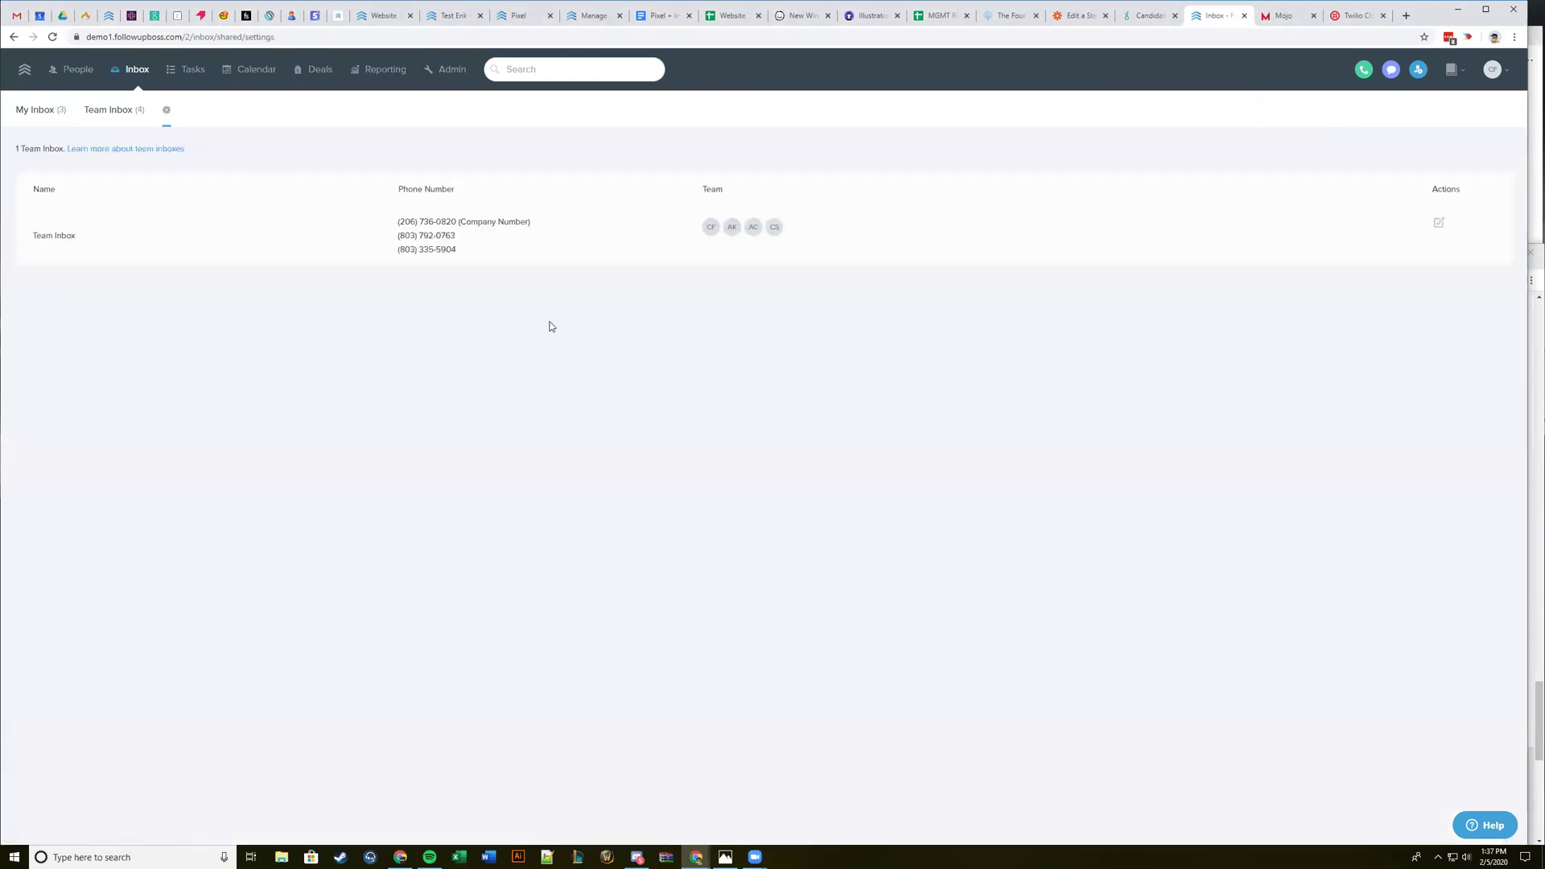
{"action": "left_click", "coordinate": [1438, 225]}
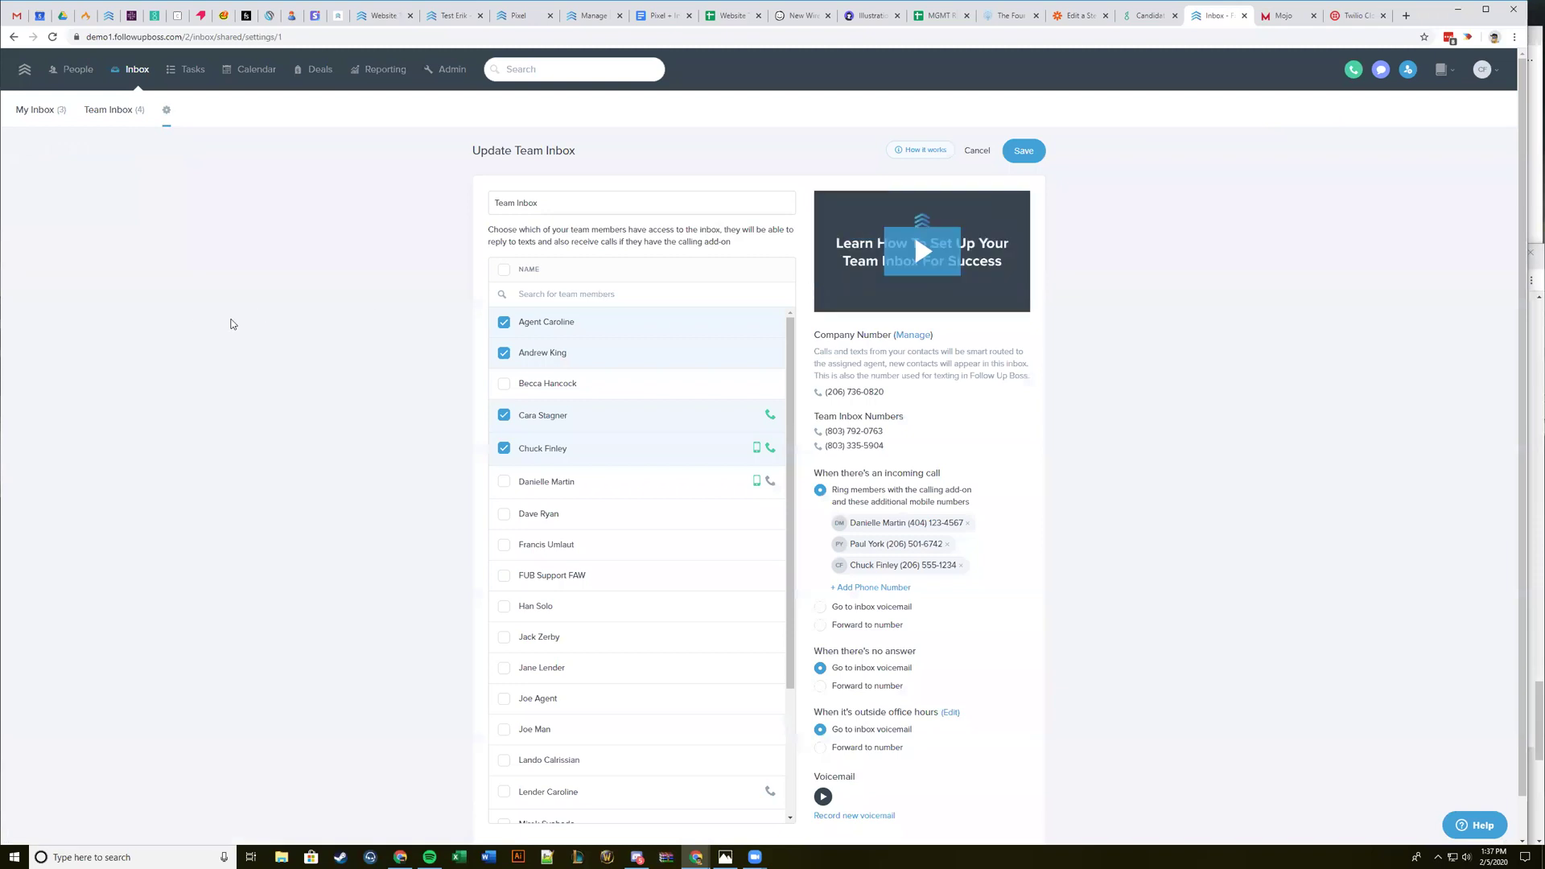
{"action": "scroll", "coordinate": [291, 315], "scroll_direction": "down", "scroll_amount": 1}
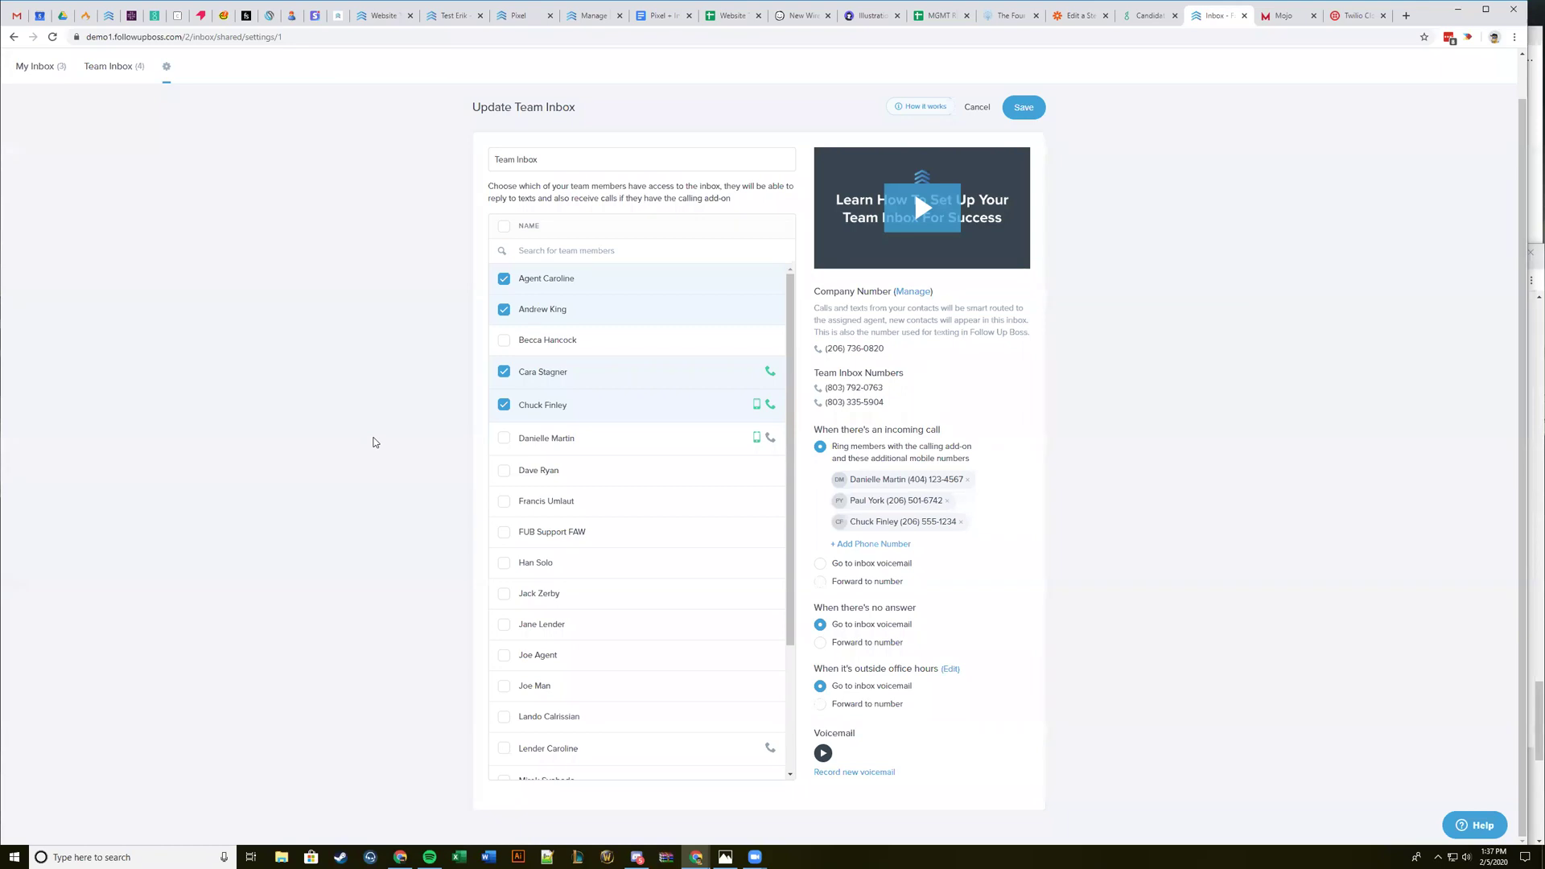
{"action": "scroll", "coordinate": [344, 445], "scroll_direction": "up", "scroll_amount": 1}
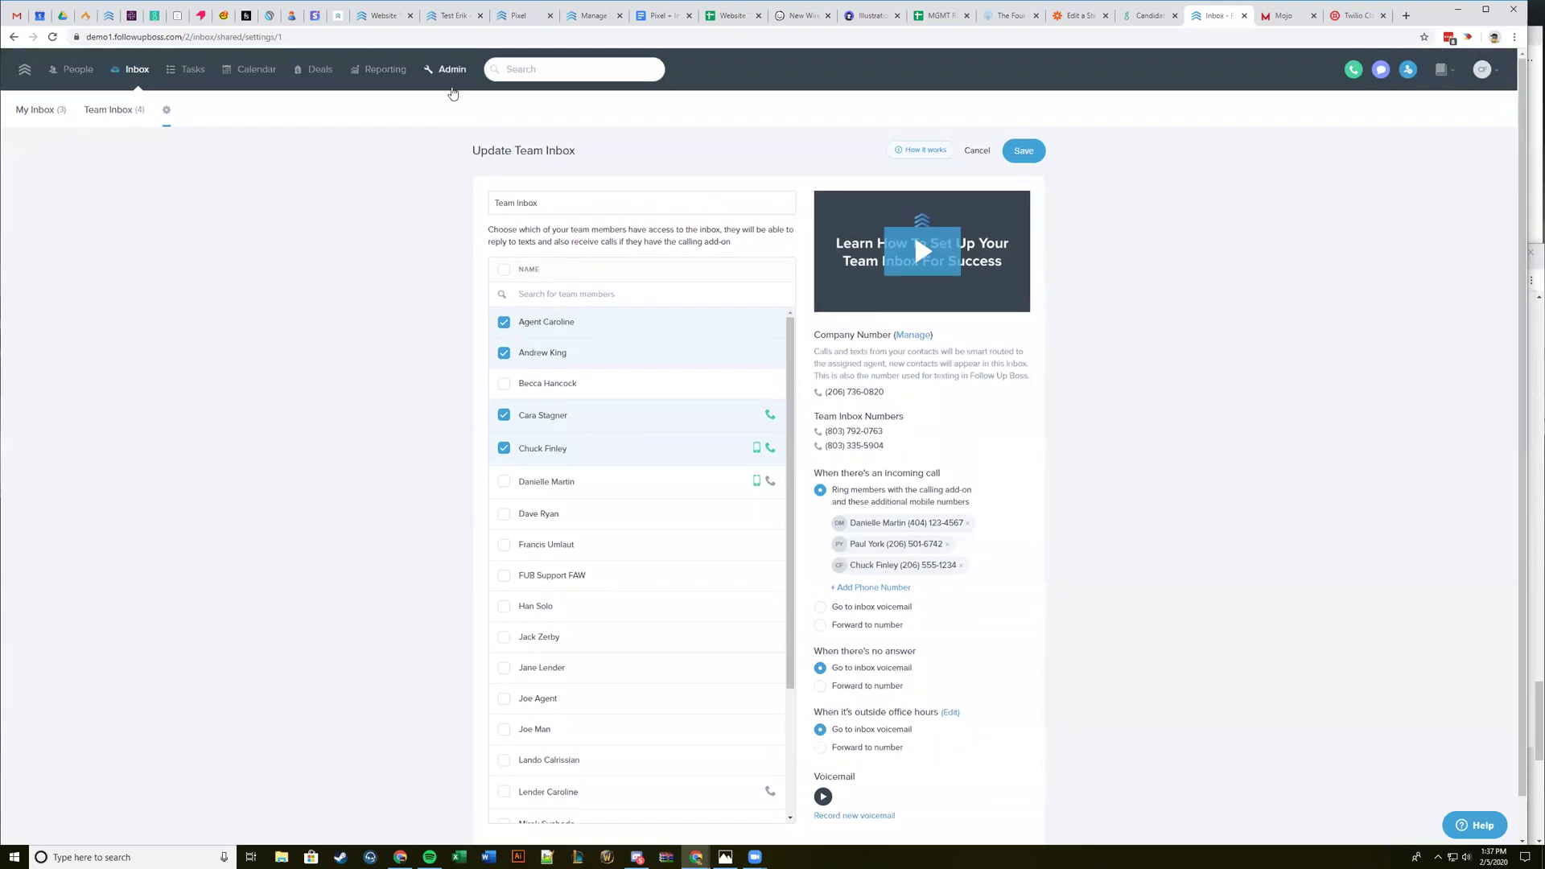
Go to phone number management in the demo1 account and examine the new port request form without submitting it.
{"action": "left_click", "coordinate": [449, 69]}
{"action": "left_click", "coordinate": [610, 112]}
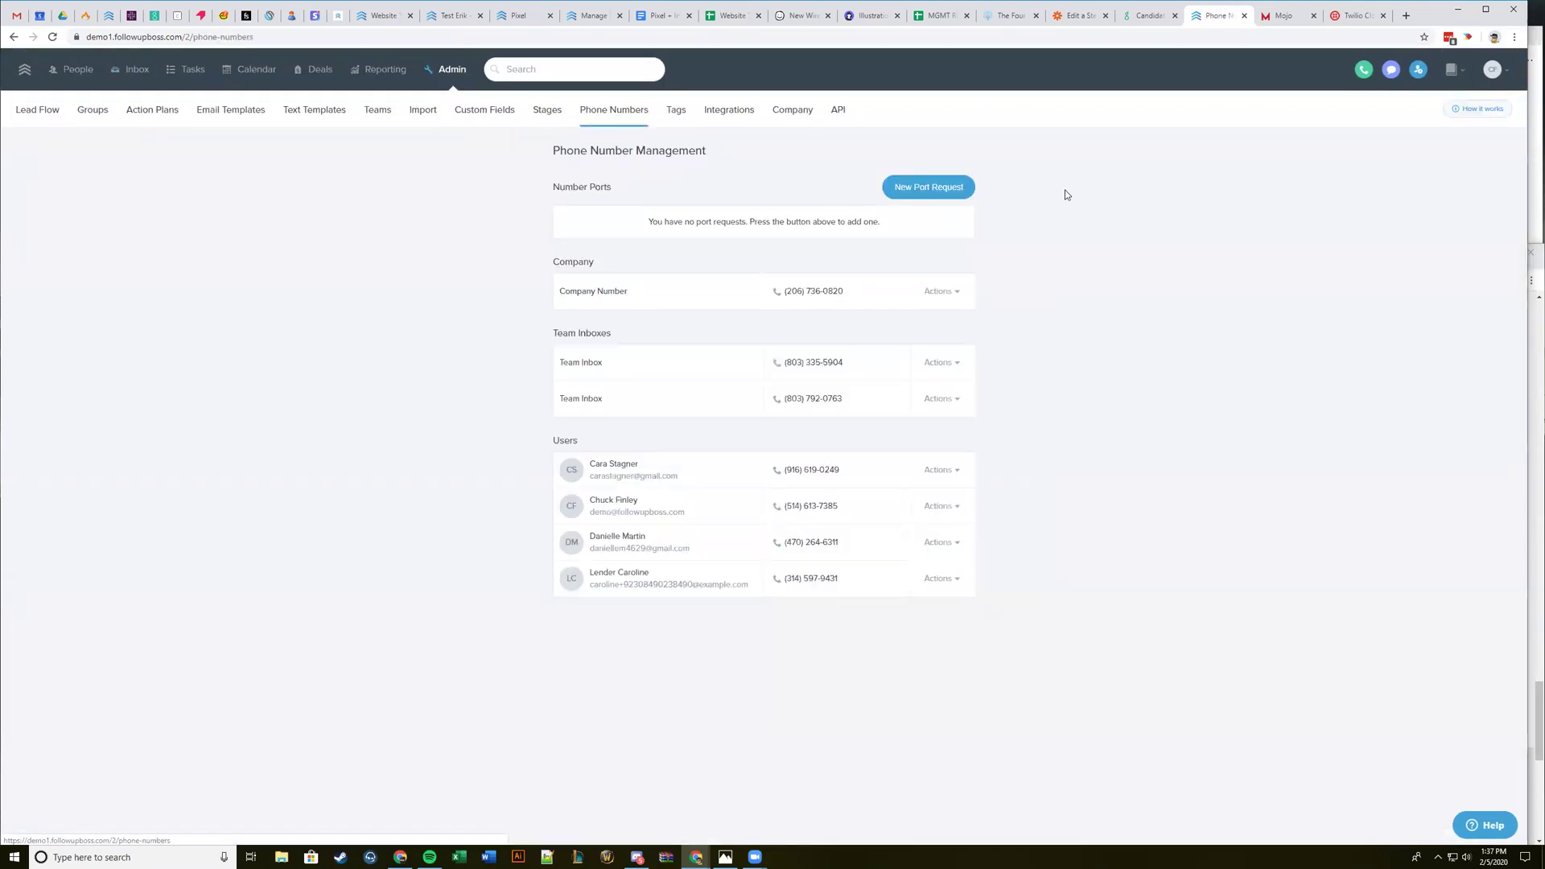
{"action": "left_click", "coordinate": [959, 190]}
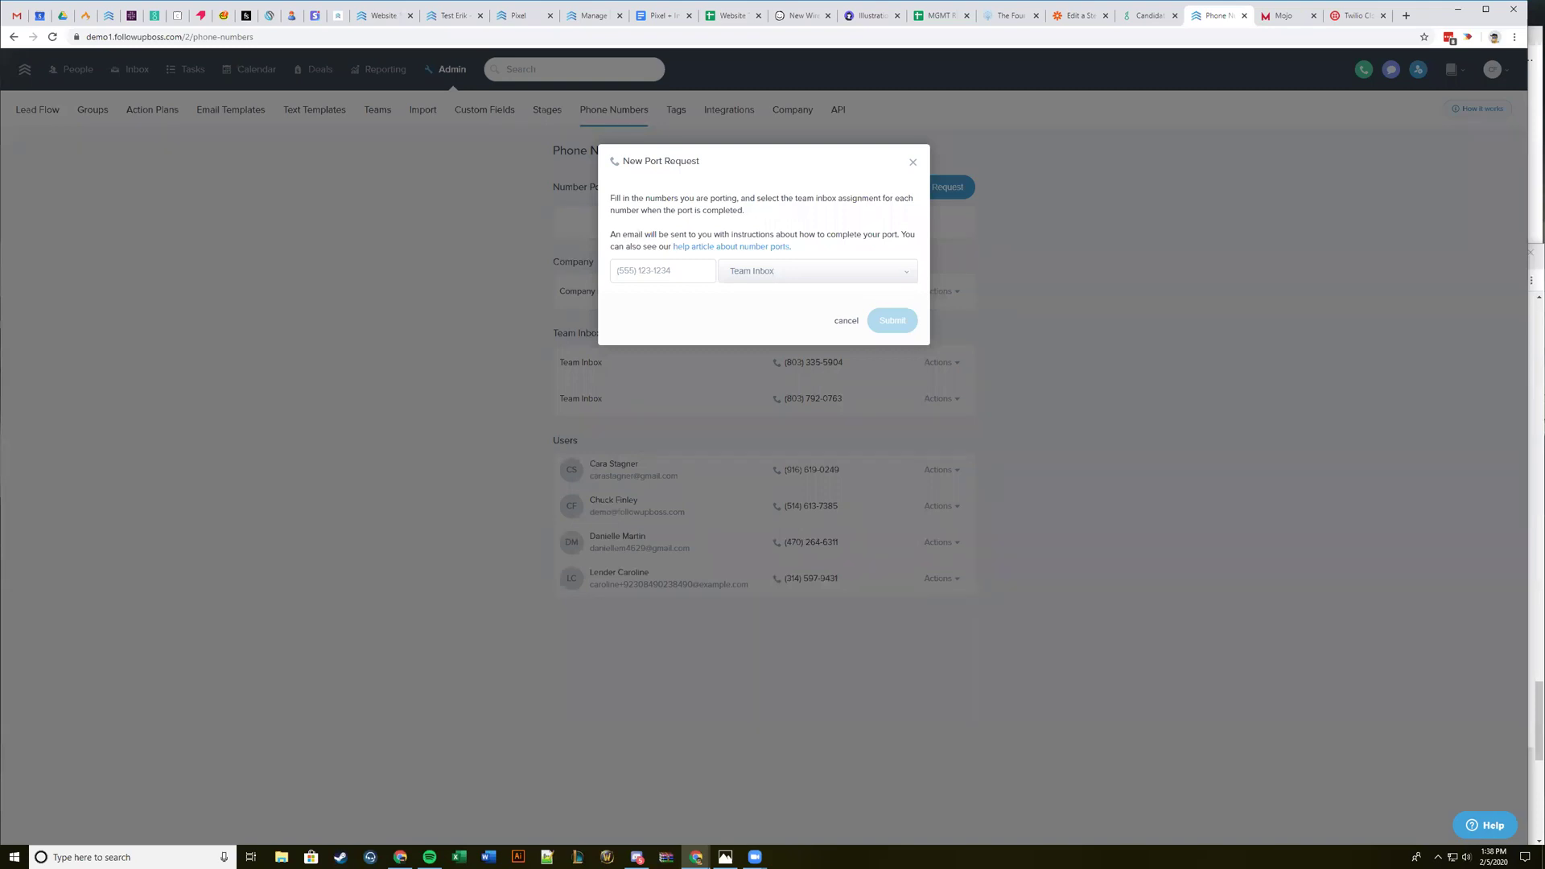
{"action": "left_click", "coordinate": [914, 164]}
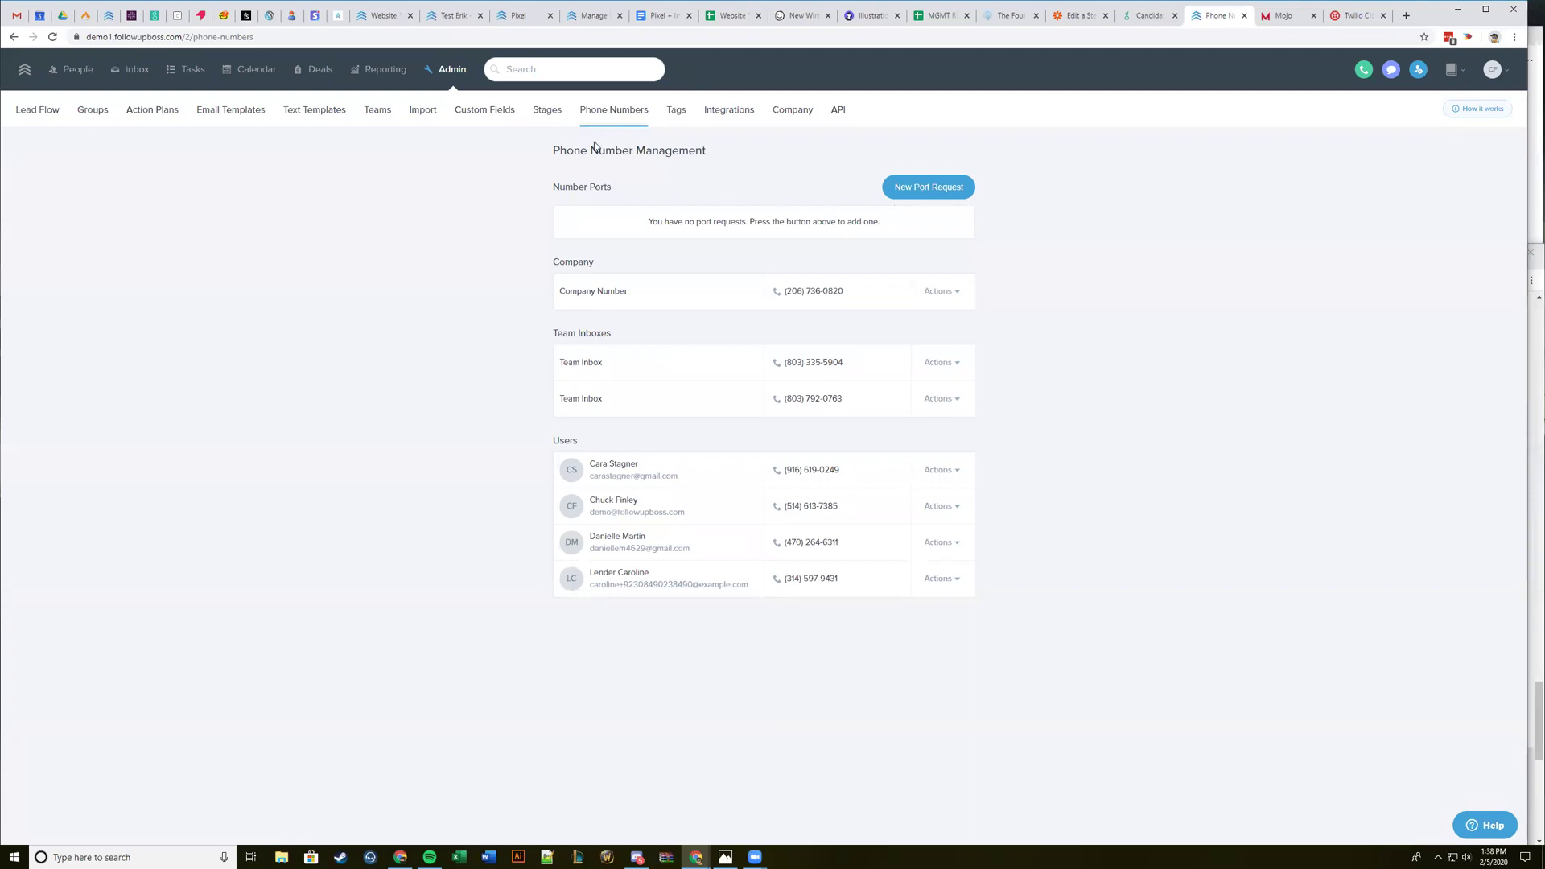
Compare the demo1 phone number management page with the dantomco account's Company inbox settings and Lead Flow admin page.
{"action": "left_click", "coordinate": [583, 18]}
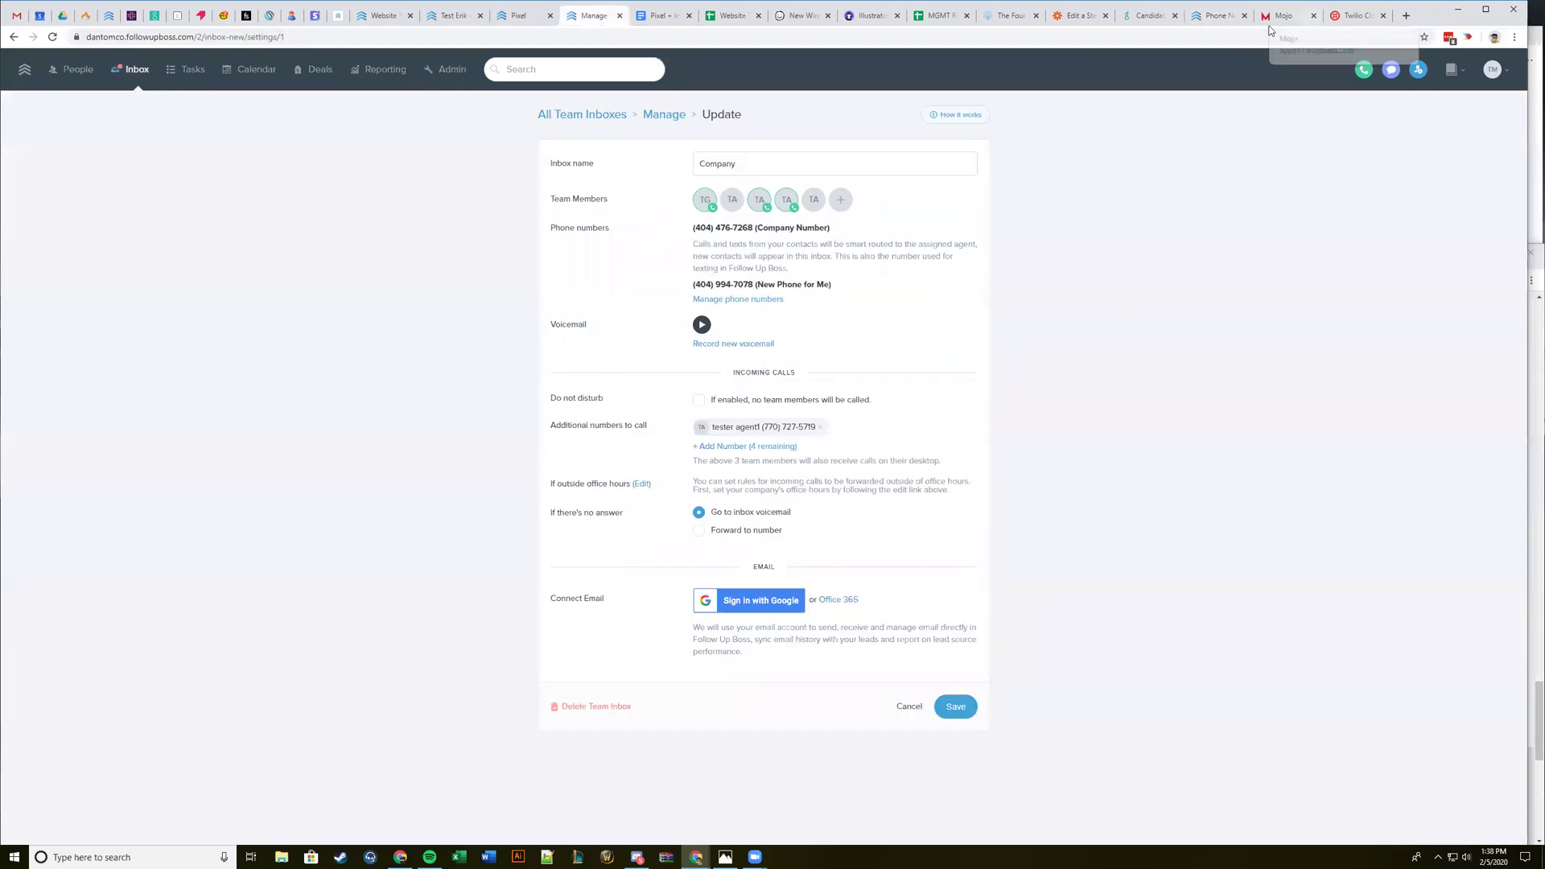
{"action": "left_click", "coordinate": [1216, 16]}
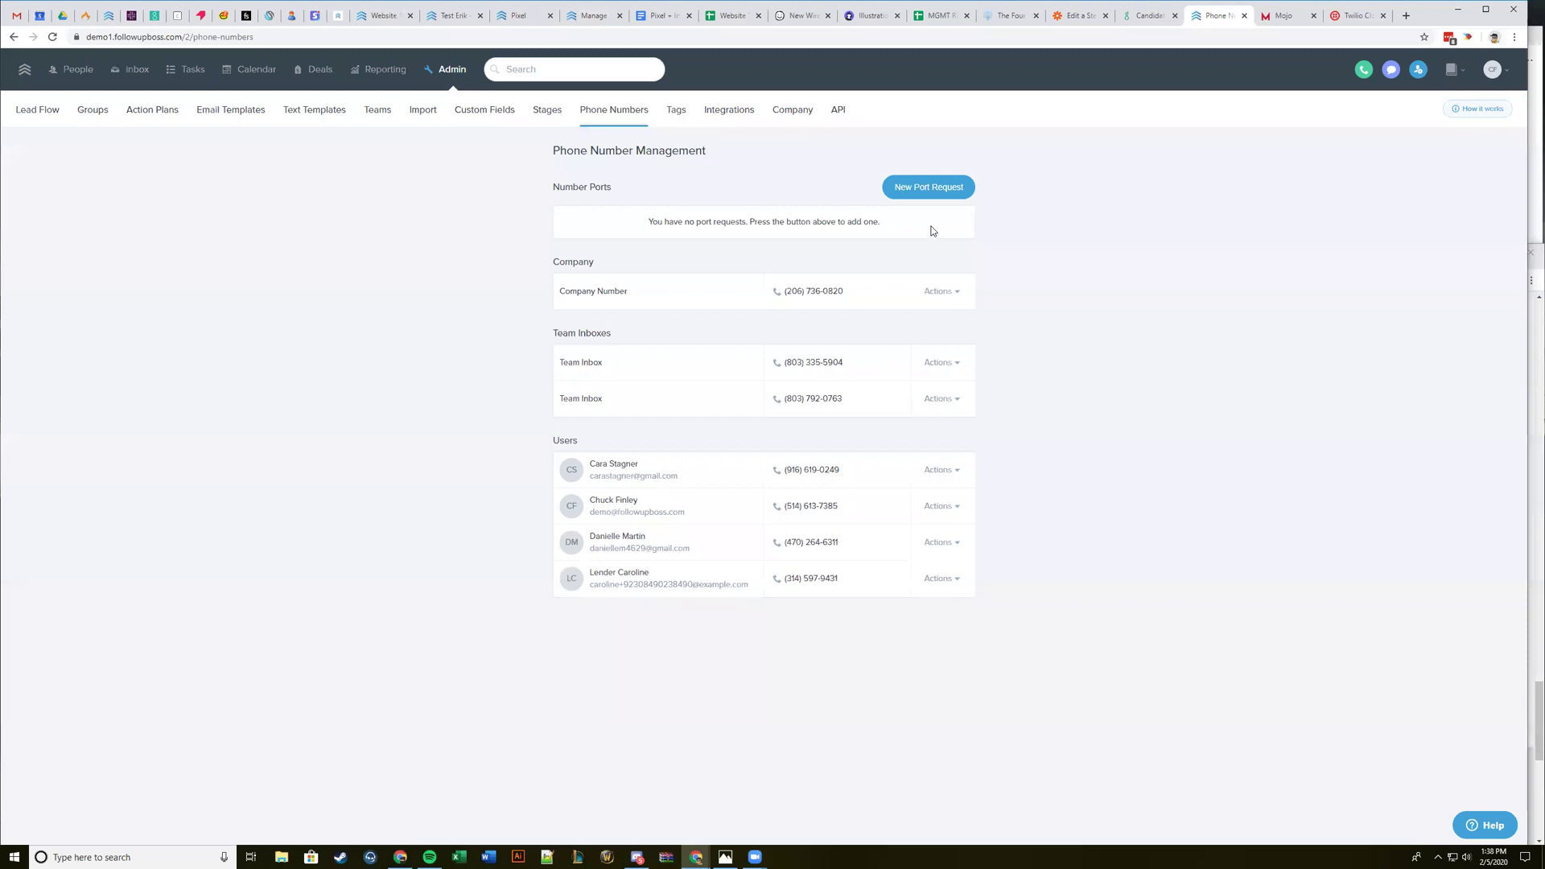
{"action": "left_click", "coordinate": [592, 16]}
{"action": "left_click", "coordinate": [451, 70]}
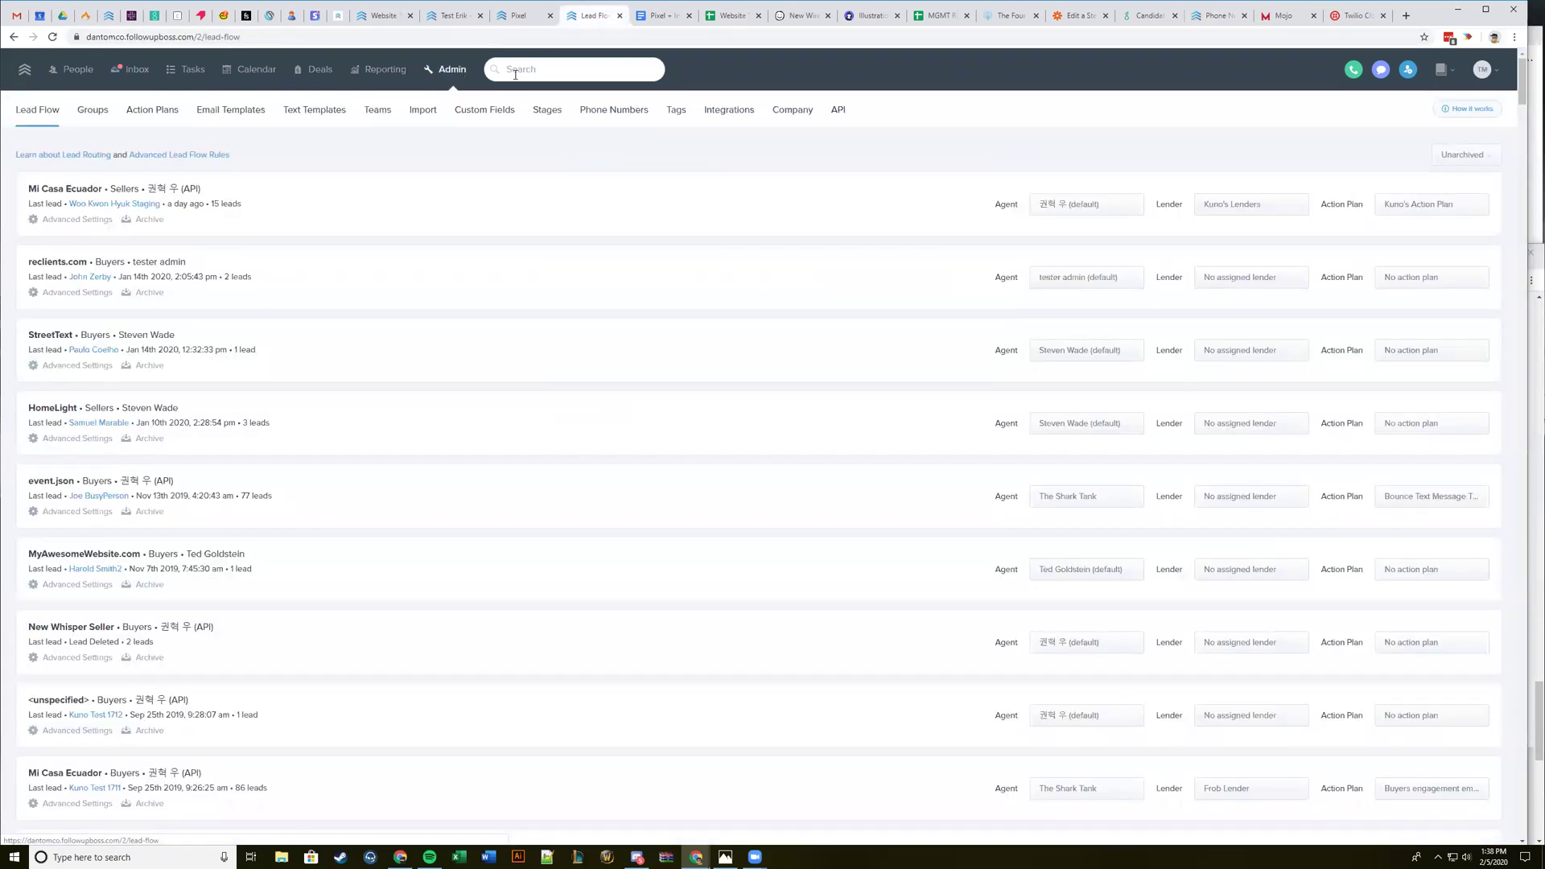
{"action": "left_click", "coordinate": [1216, 15]}
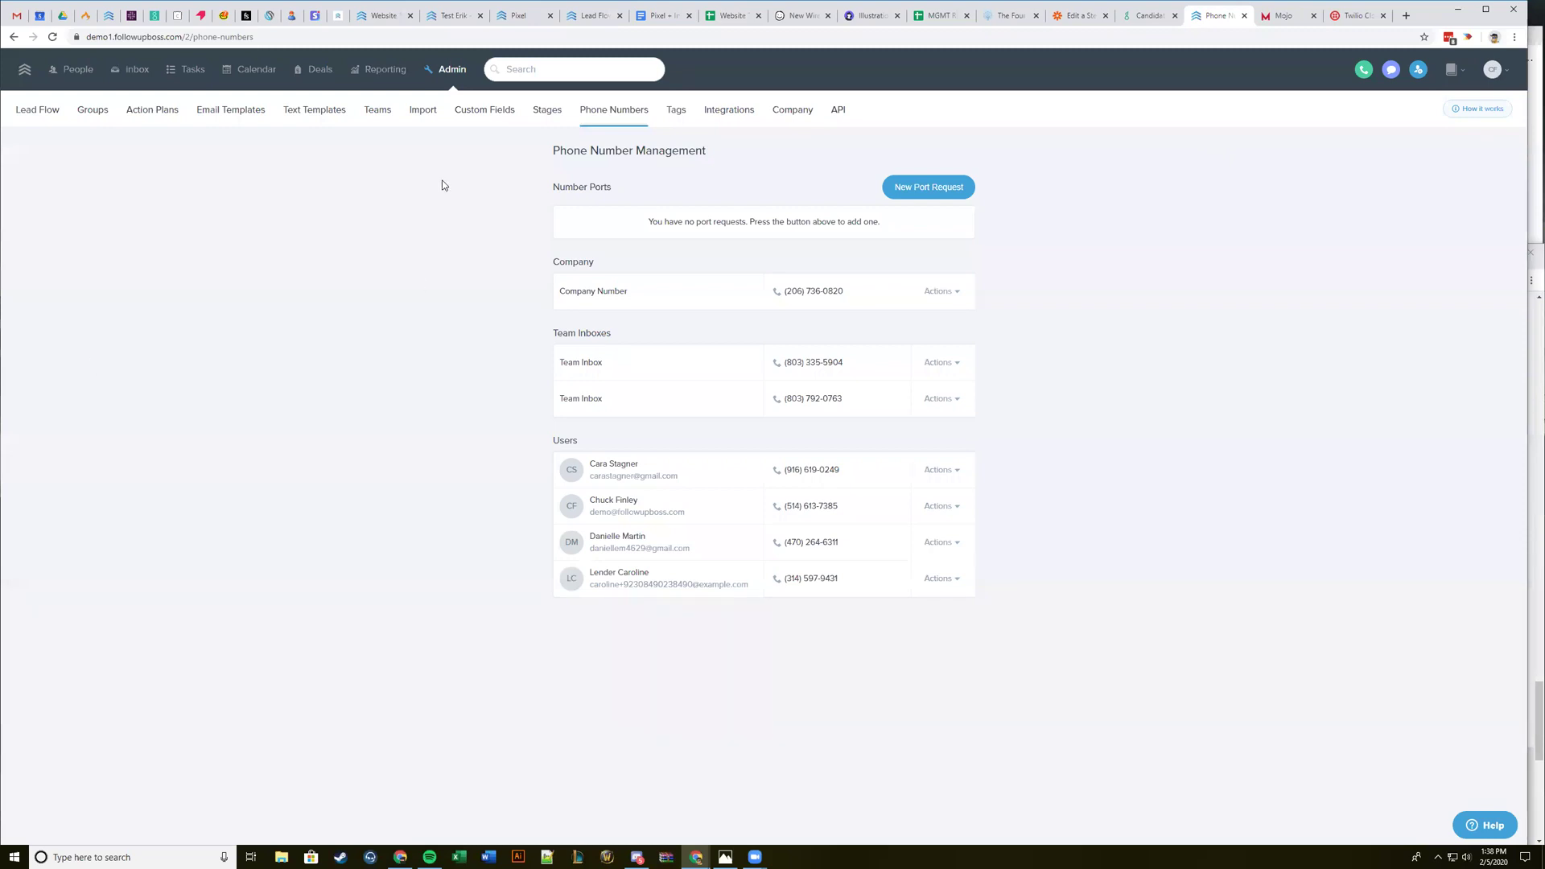
{"action": "left_click", "coordinate": [586, 23]}
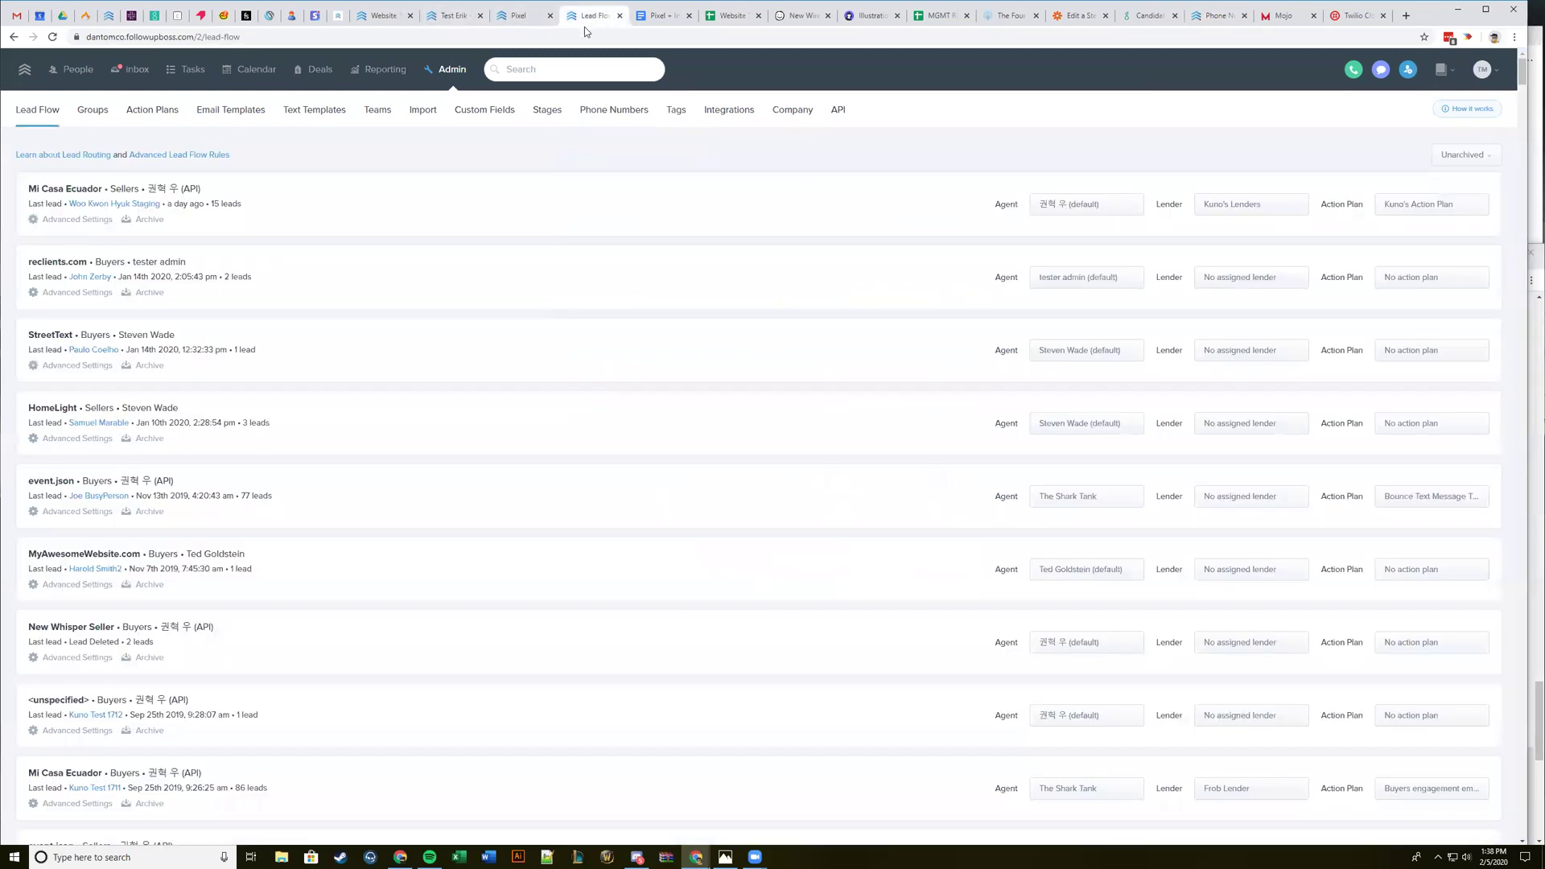
{"action": "left_click", "coordinate": [474, 26]}
{"action": "left_click", "coordinate": [593, 18]}
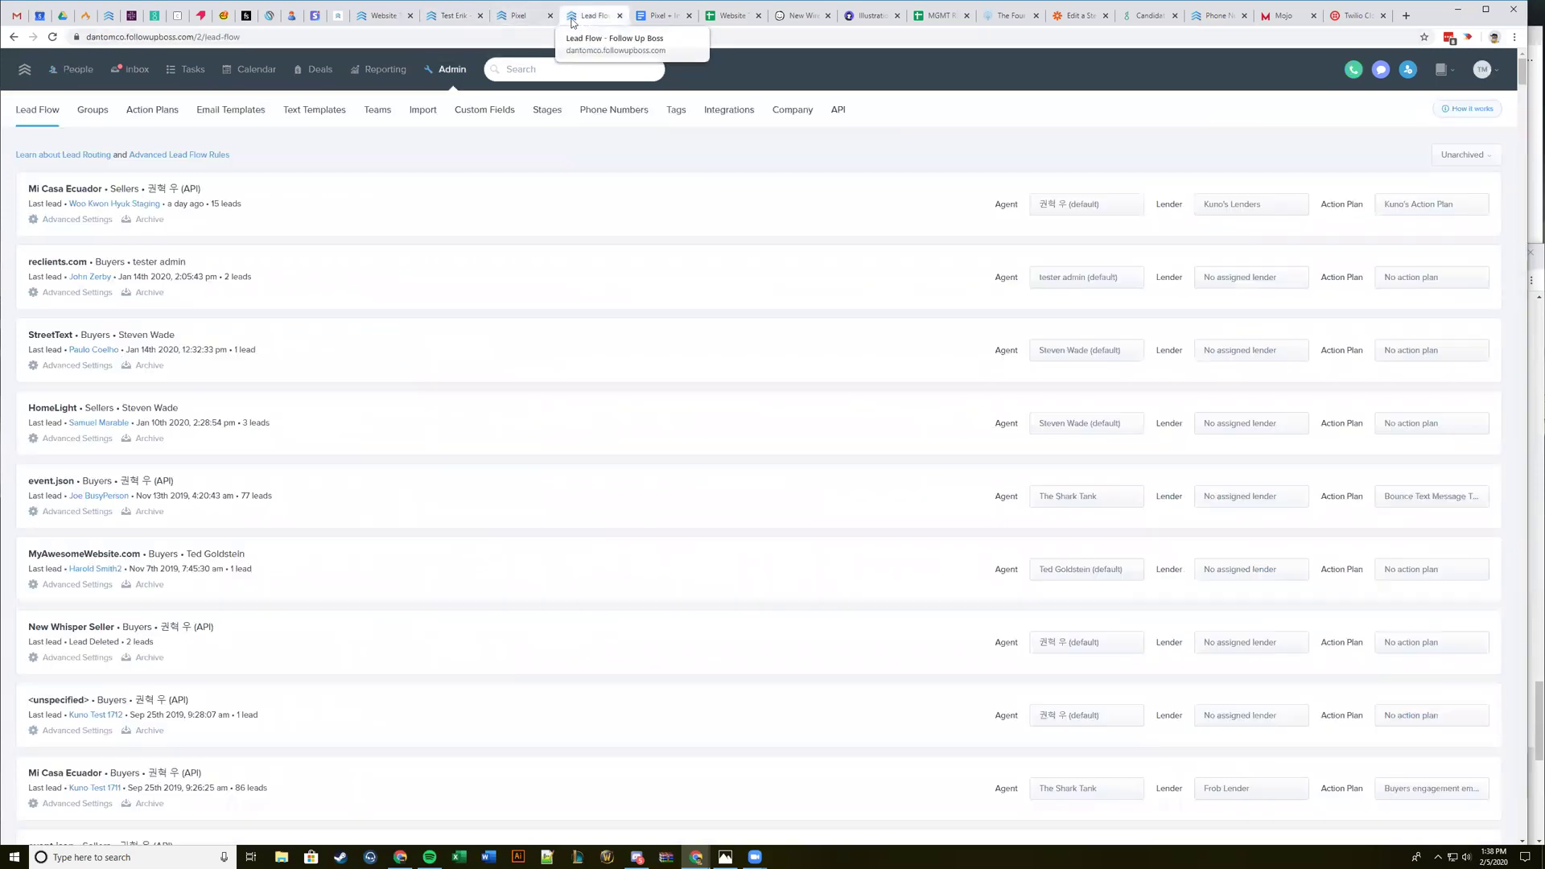
Go to My Inbox in the dantomco account and examine several voicemail and text conversations and their contact details.
{"action": "left_click", "coordinate": [115, 74]}
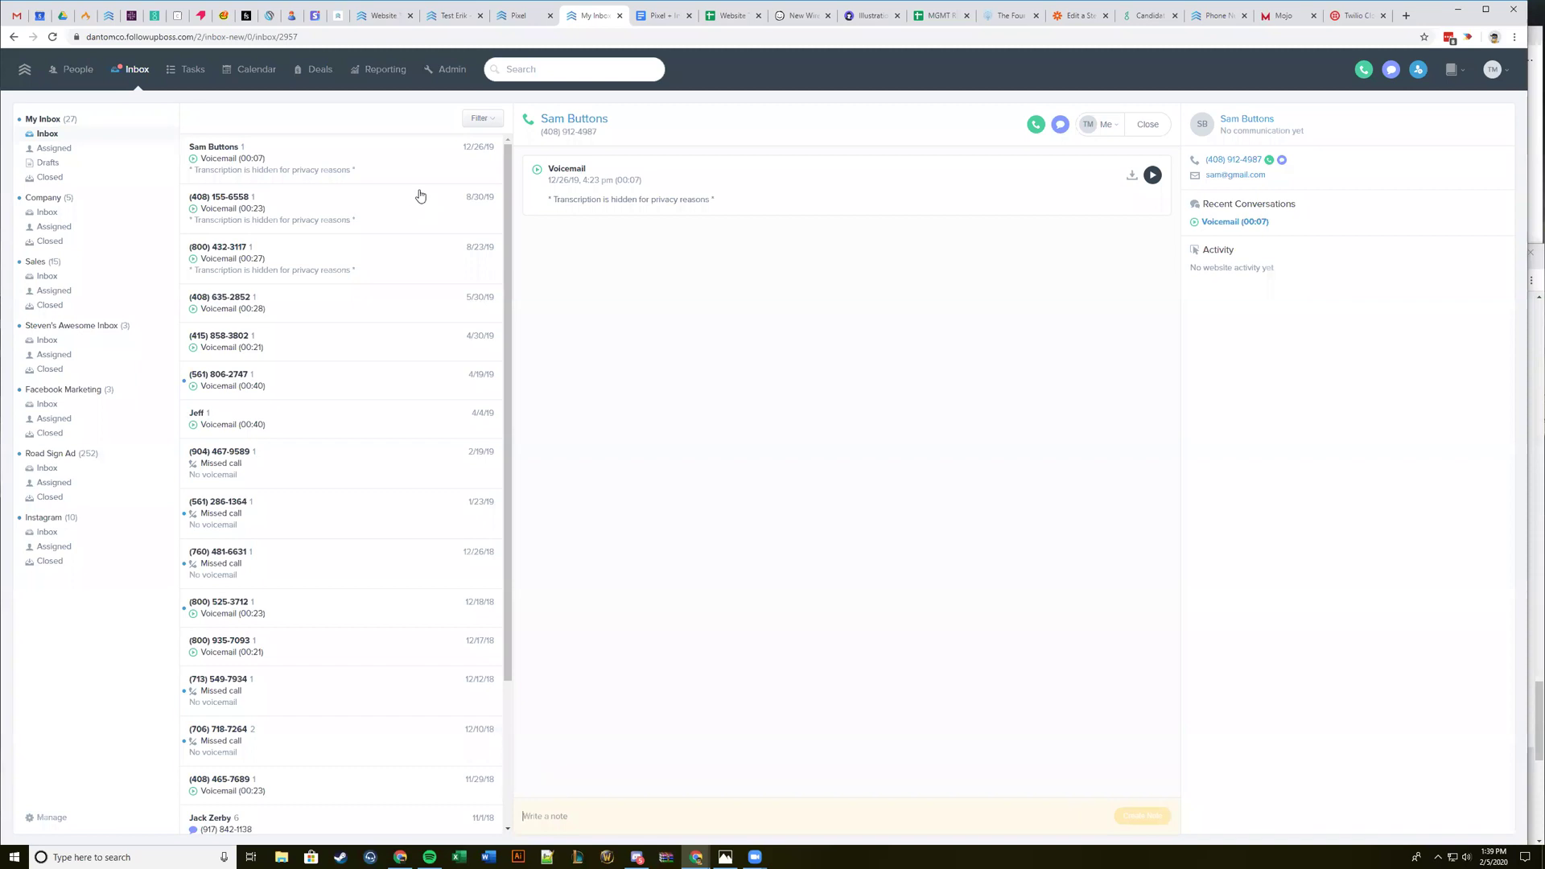
{"action": "left_click", "coordinate": [339, 215]}
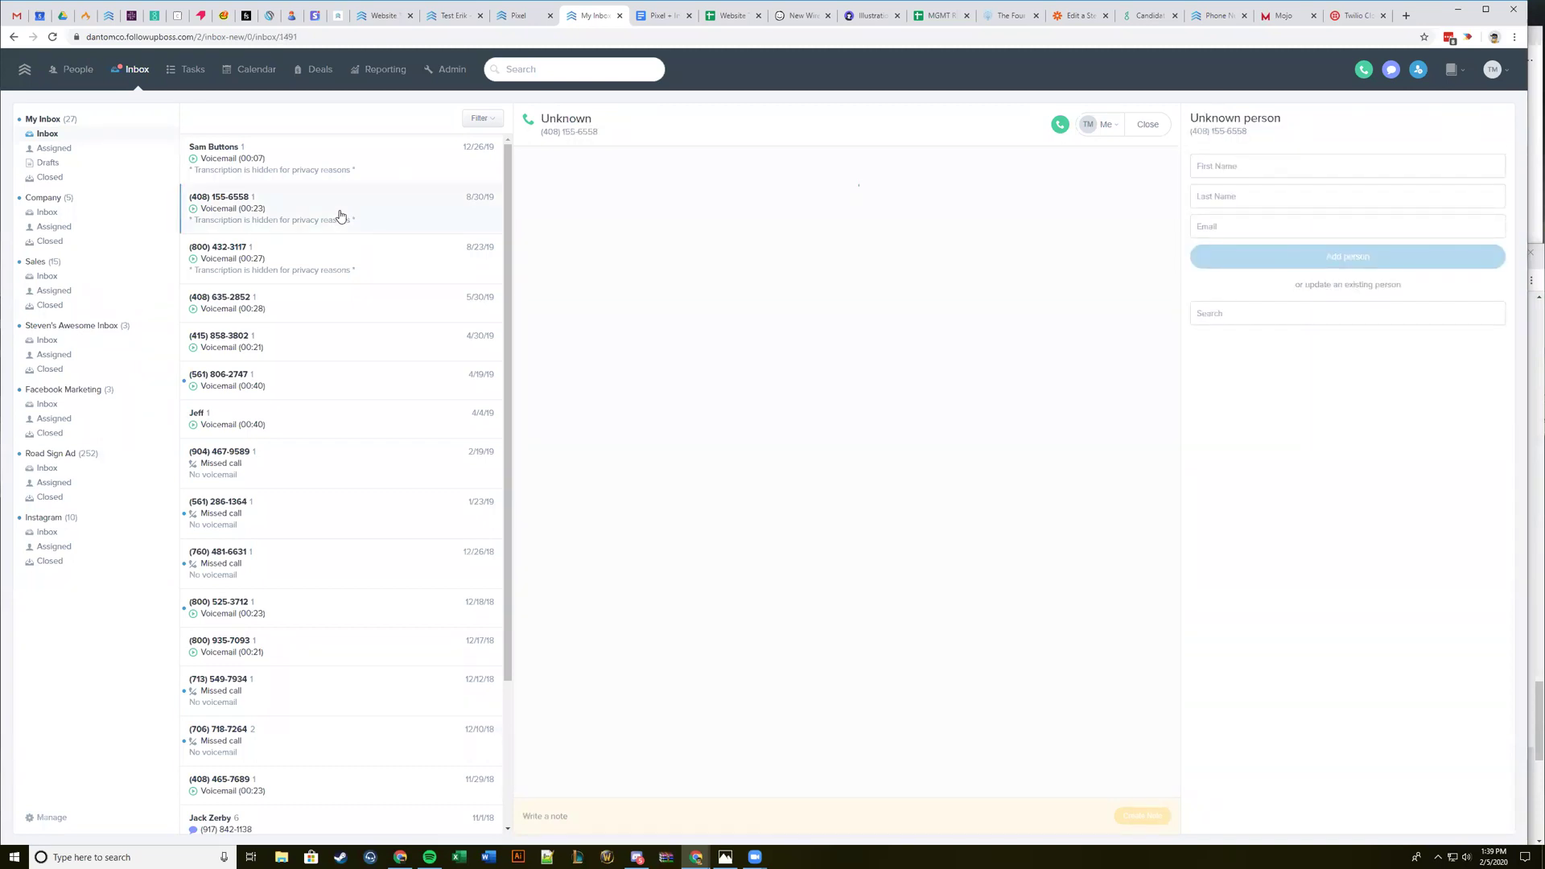
{"action": "left_click", "coordinate": [370, 166]}
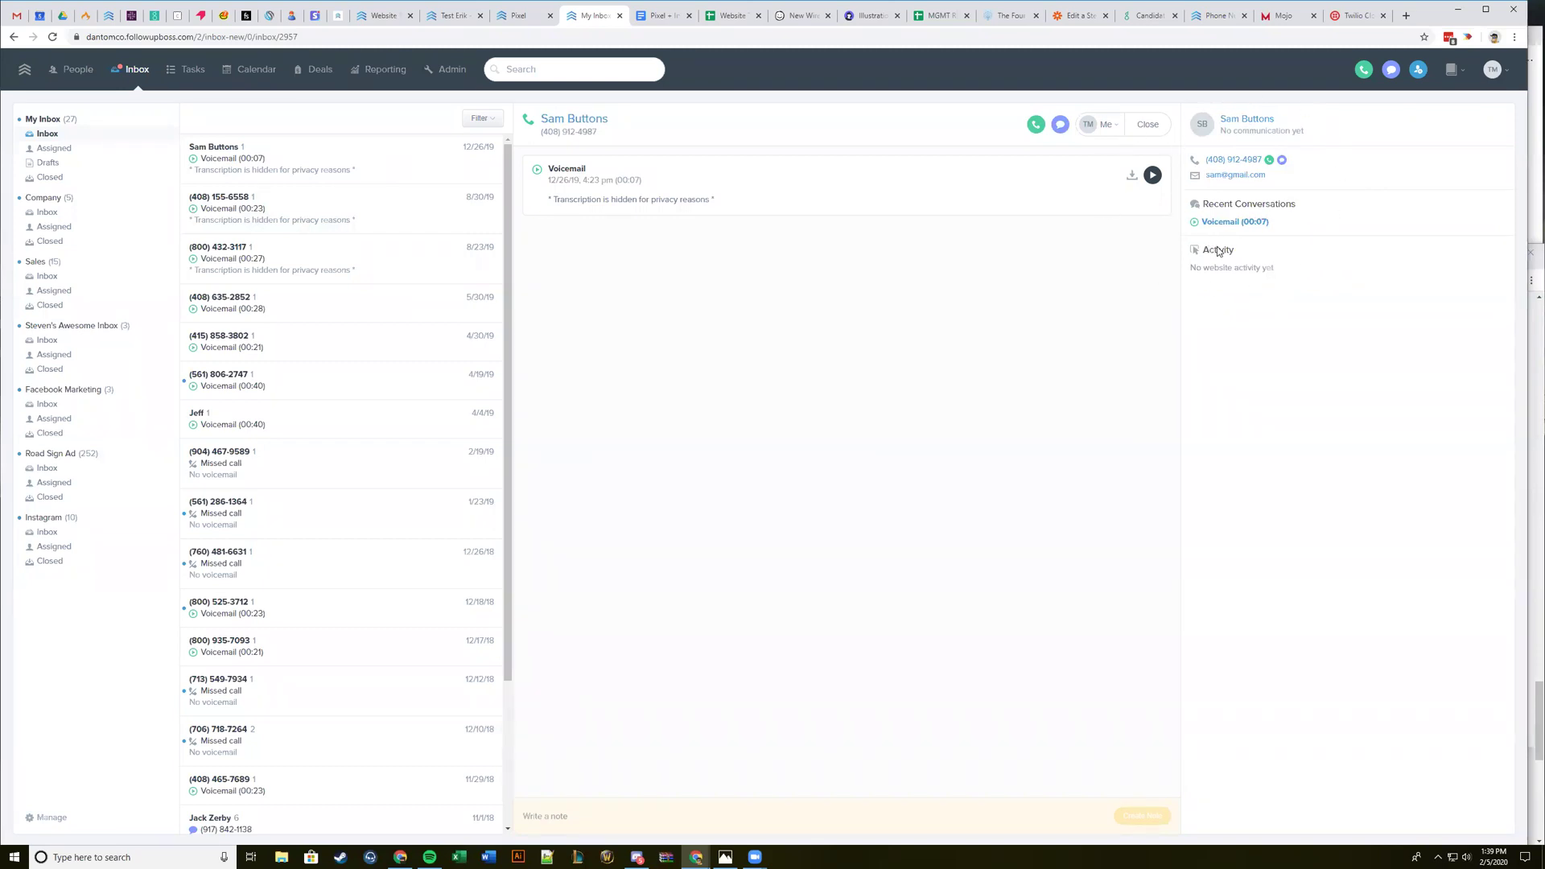
{"action": "left_click", "coordinate": [348, 433]}
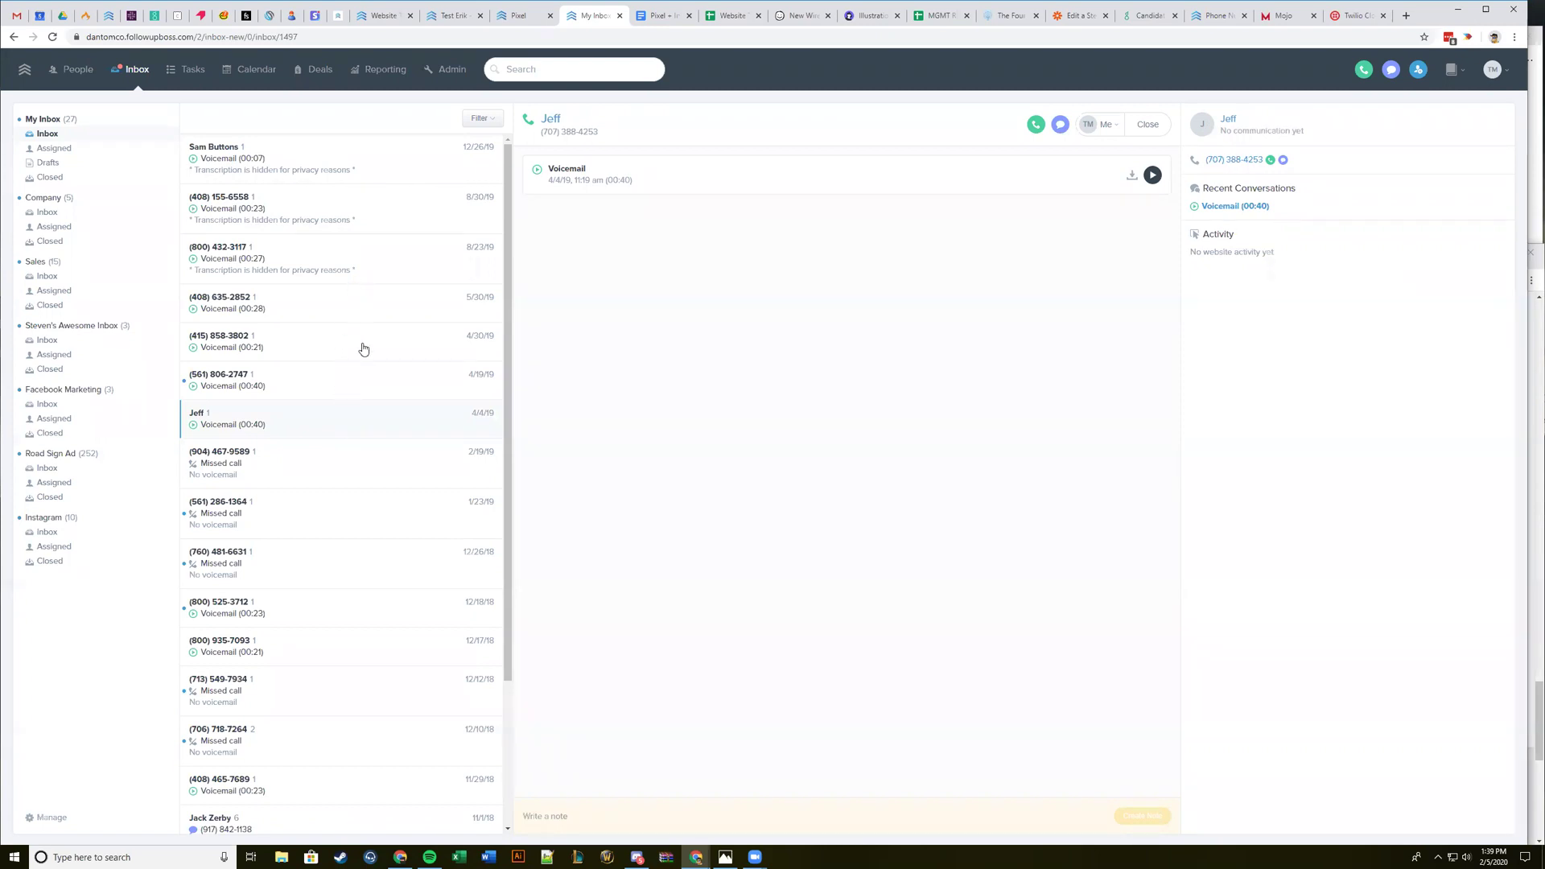
{"action": "left_click", "coordinate": [311, 827]}
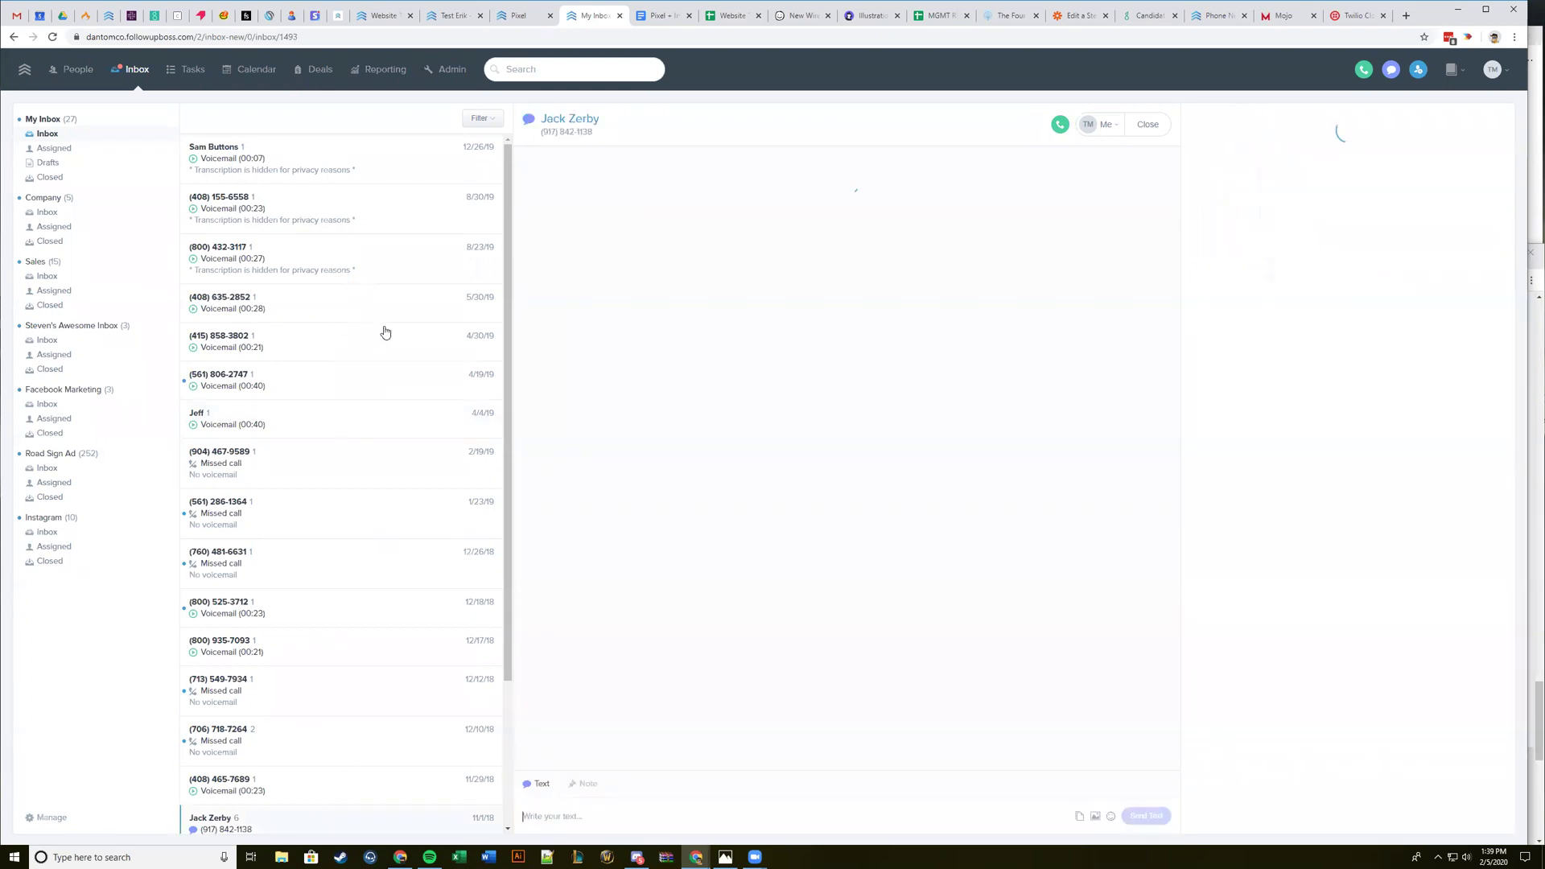
{"action": "left_click", "coordinate": [286, 161]}
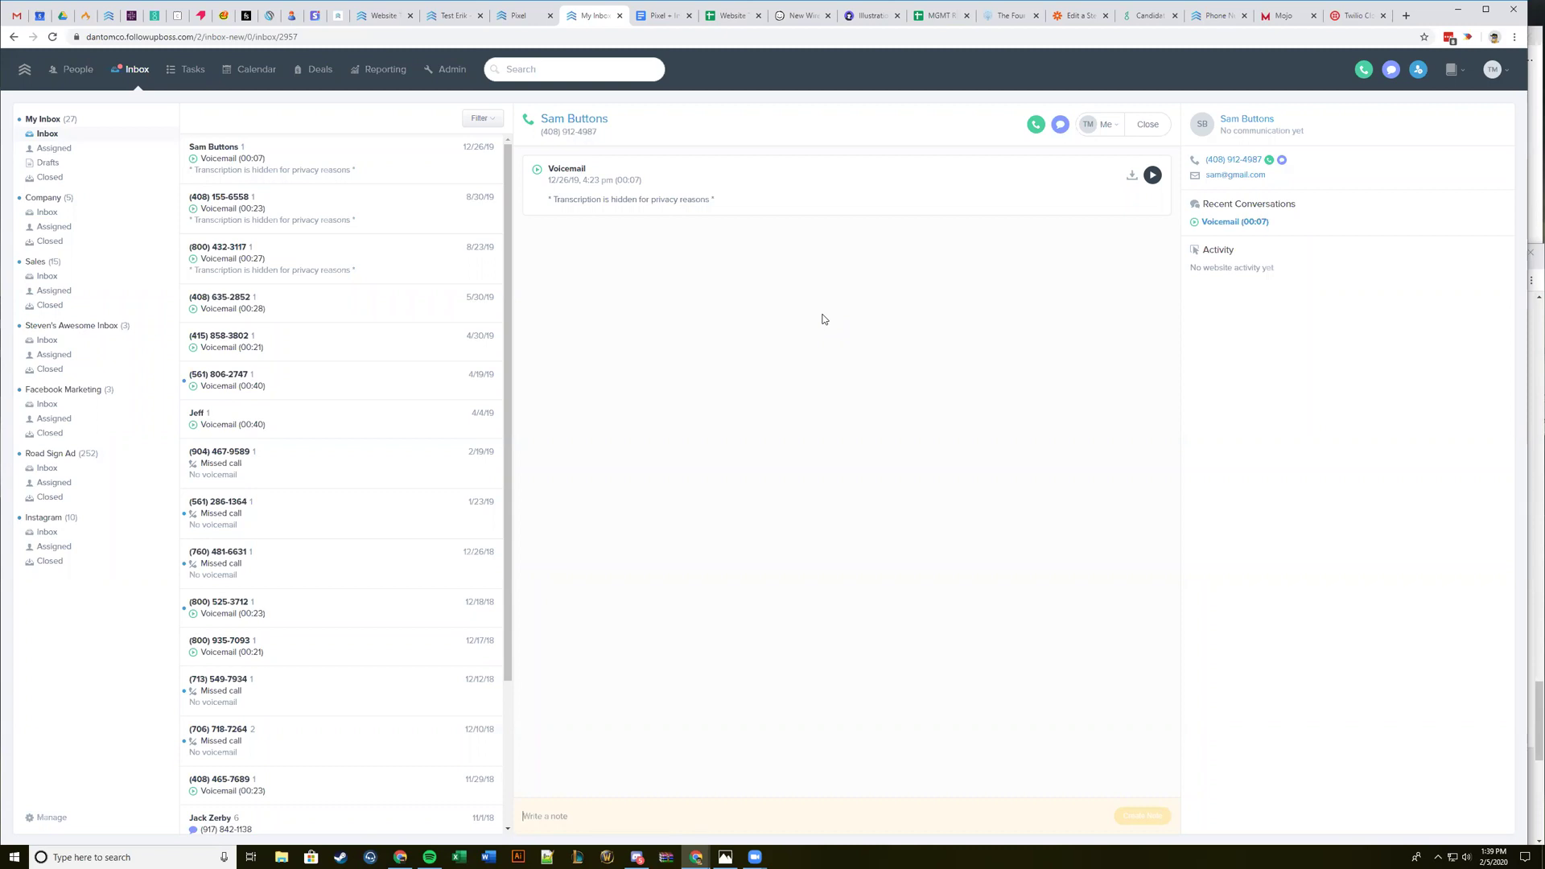
Examine the team inboxes and users to which the newest voicemail in My Inbox can be assigned.
{"action": "left_click", "coordinate": [1108, 127]}
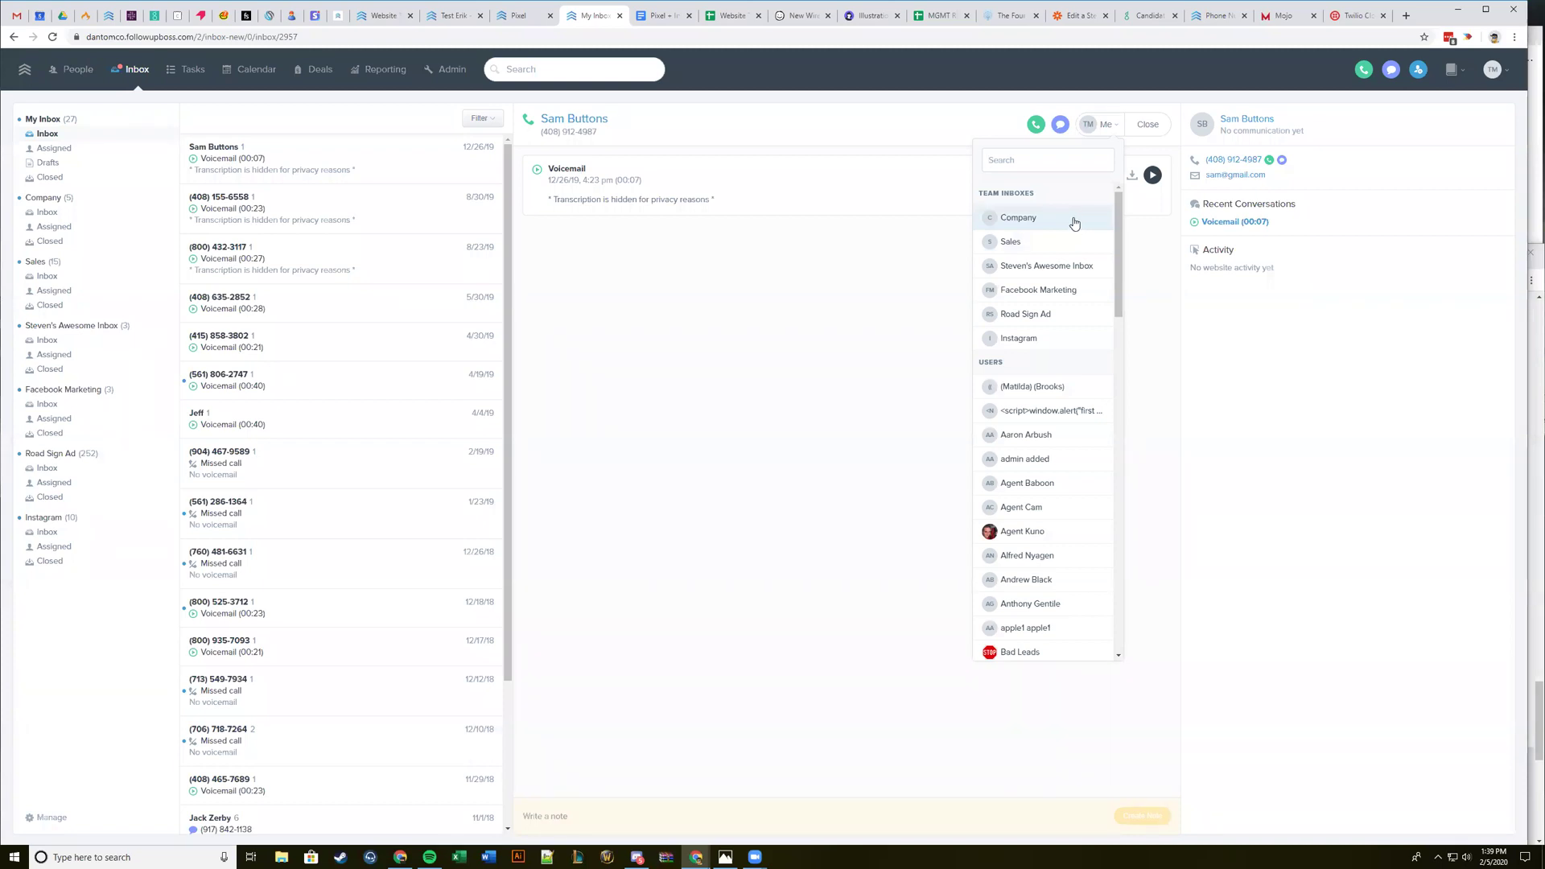
{"action": "scroll", "coordinate": [1074, 223], "scroll_direction": "down", "scroll_amount": 1}
{"action": "scroll", "coordinate": [1074, 222], "scroll_direction": "up", "scroll_amount": 1}
{"action": "left_click", "coordinate": [322, 174]}
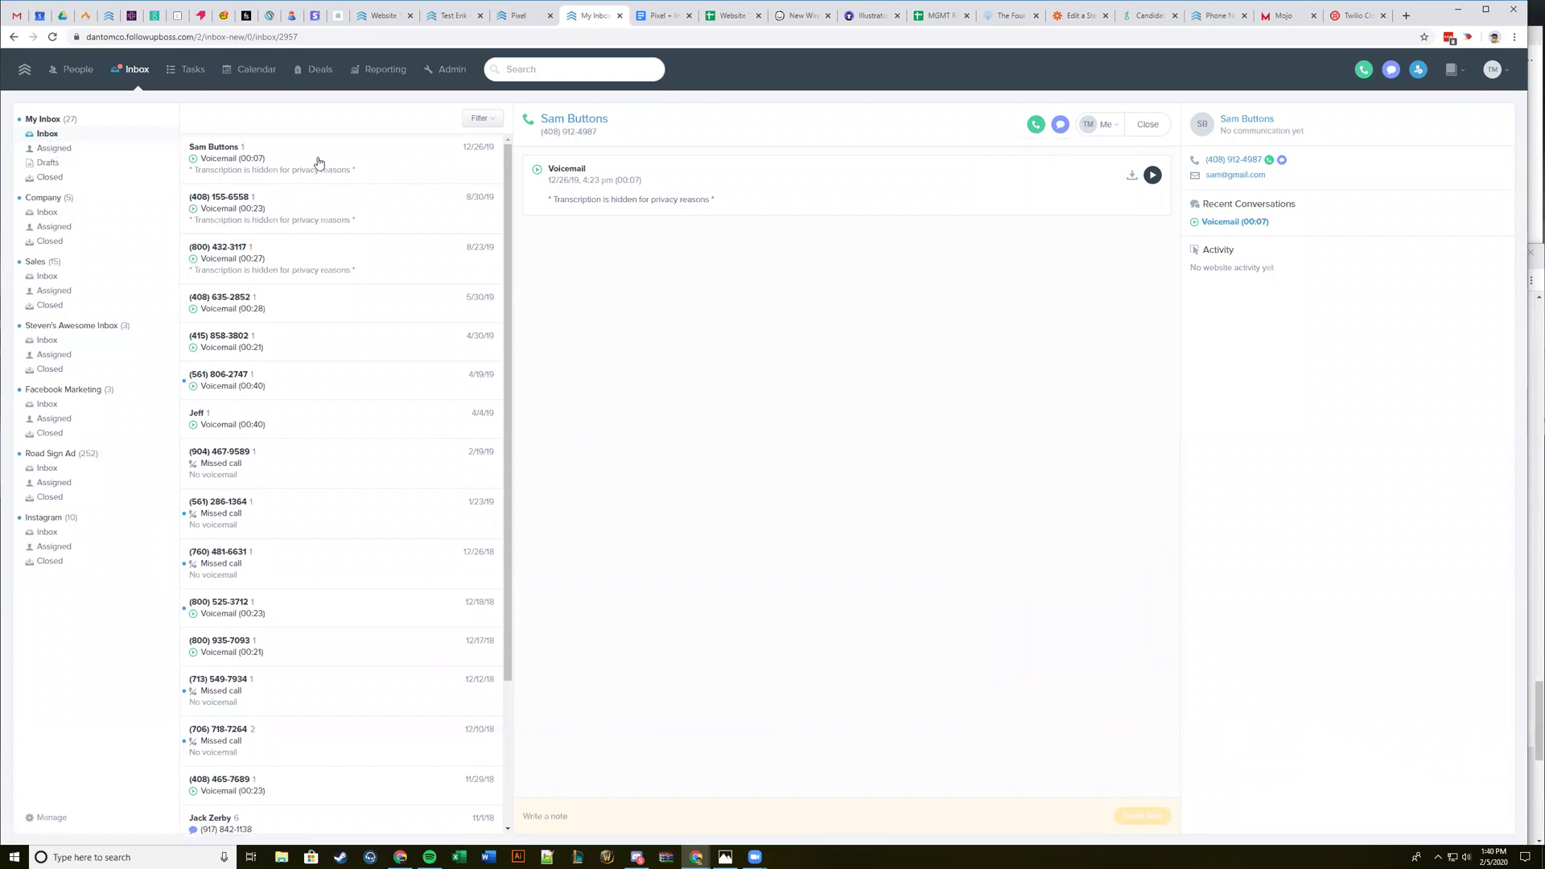
{"action": "left_click", "coordinate": [1106, 125]}
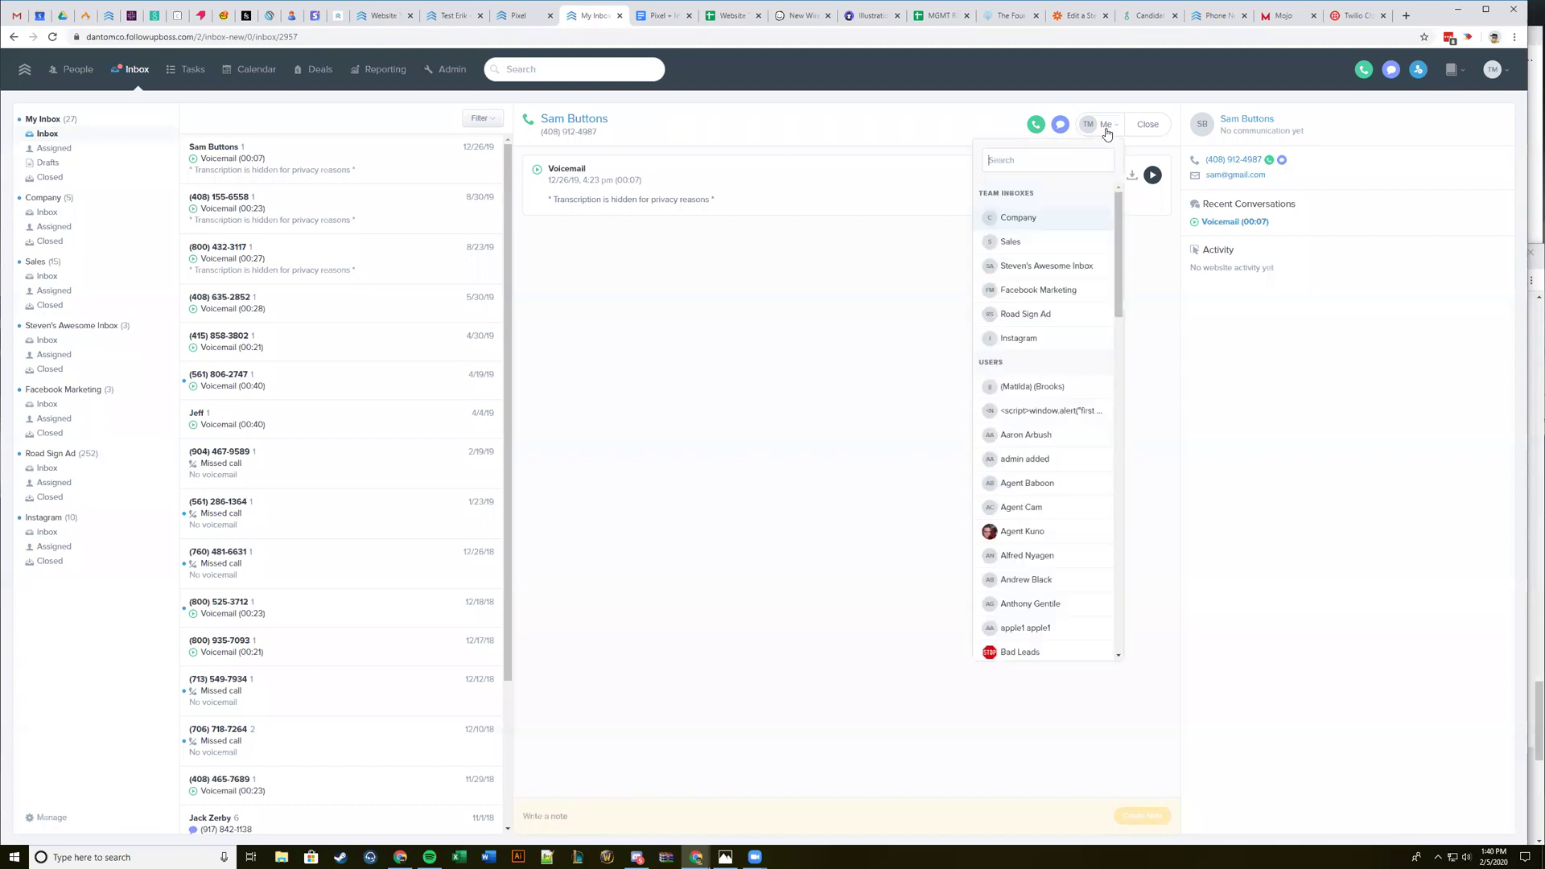
{"action": "scroll", "coordinate": [1029, 478], "scroll_direction": "down", "scroll_amount": 1}
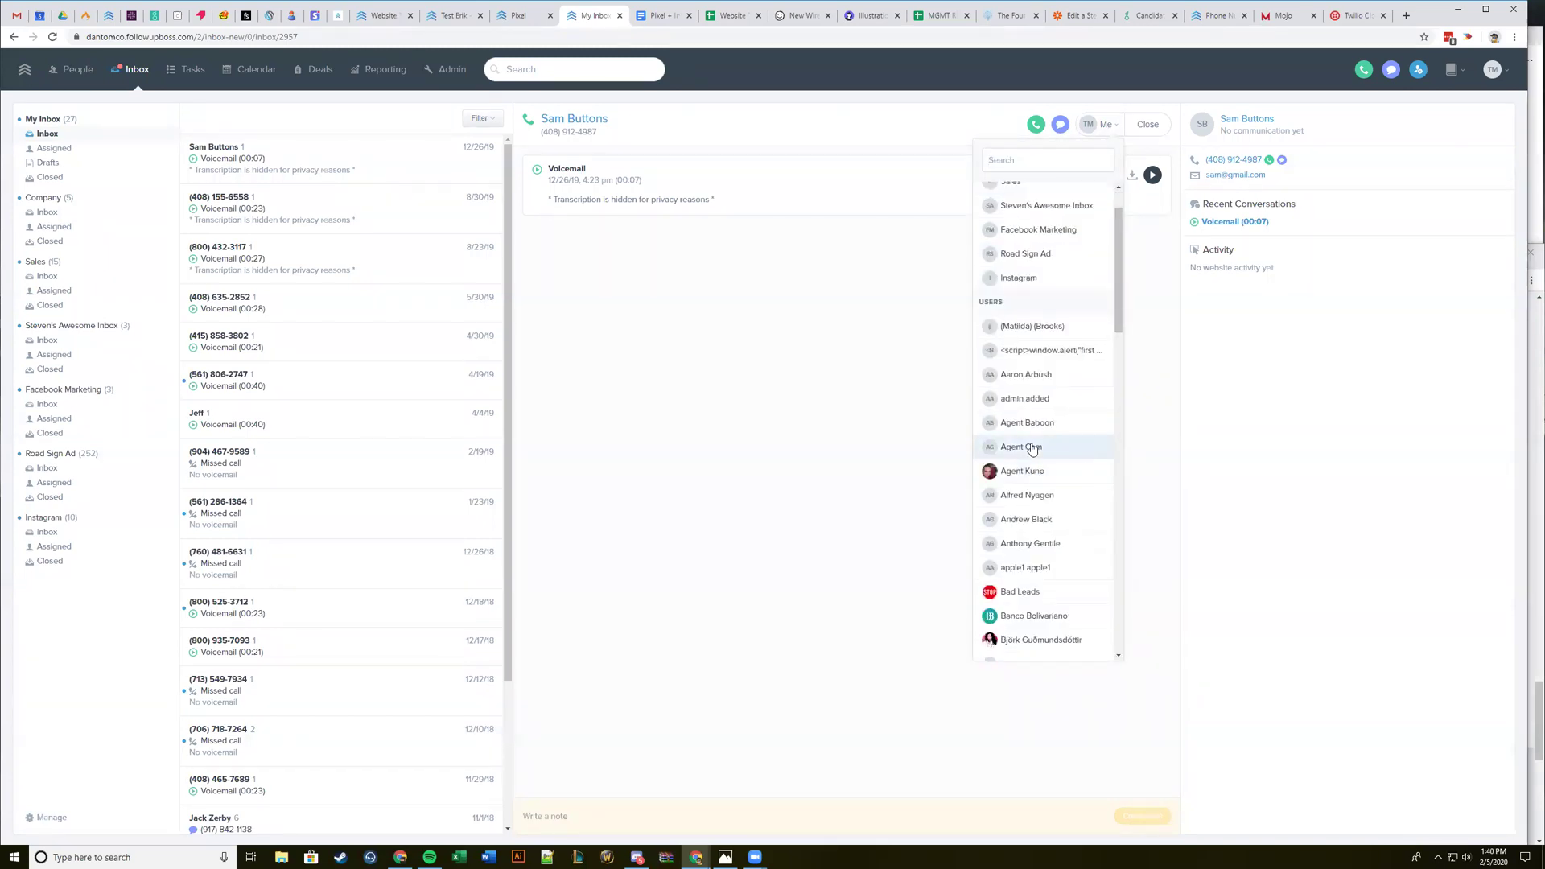
{"action": "scroll", "coordinate": [1032, 446], "scroll_direction": "up", "scroll_amount": 1}
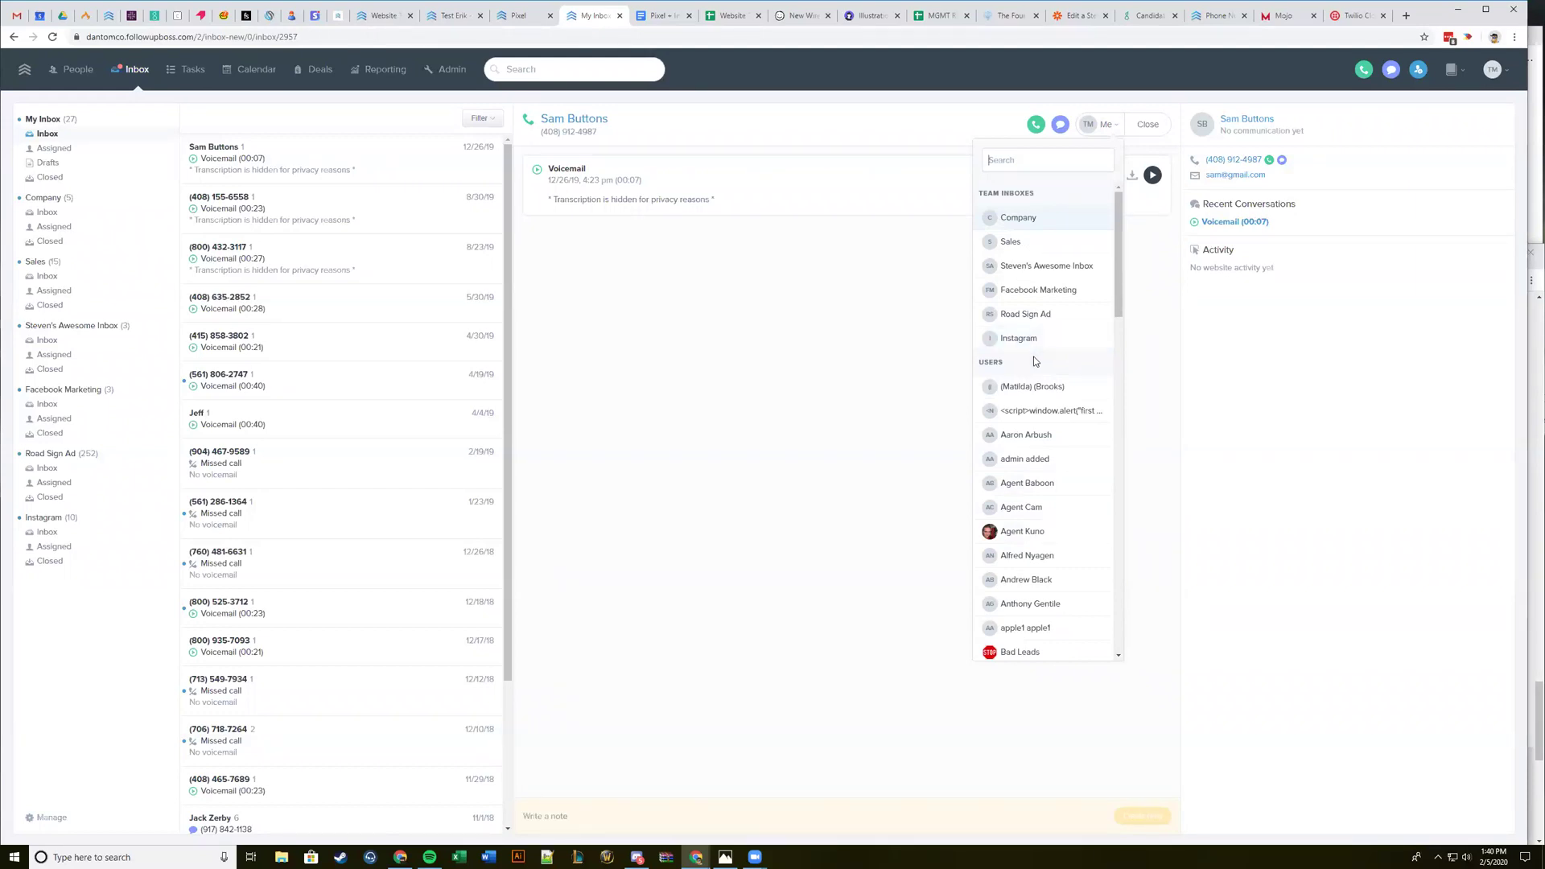
{"action": "scroll", "coordinate": [1035, 361], "scroll_direction": "down", "scroll_amount": 3}
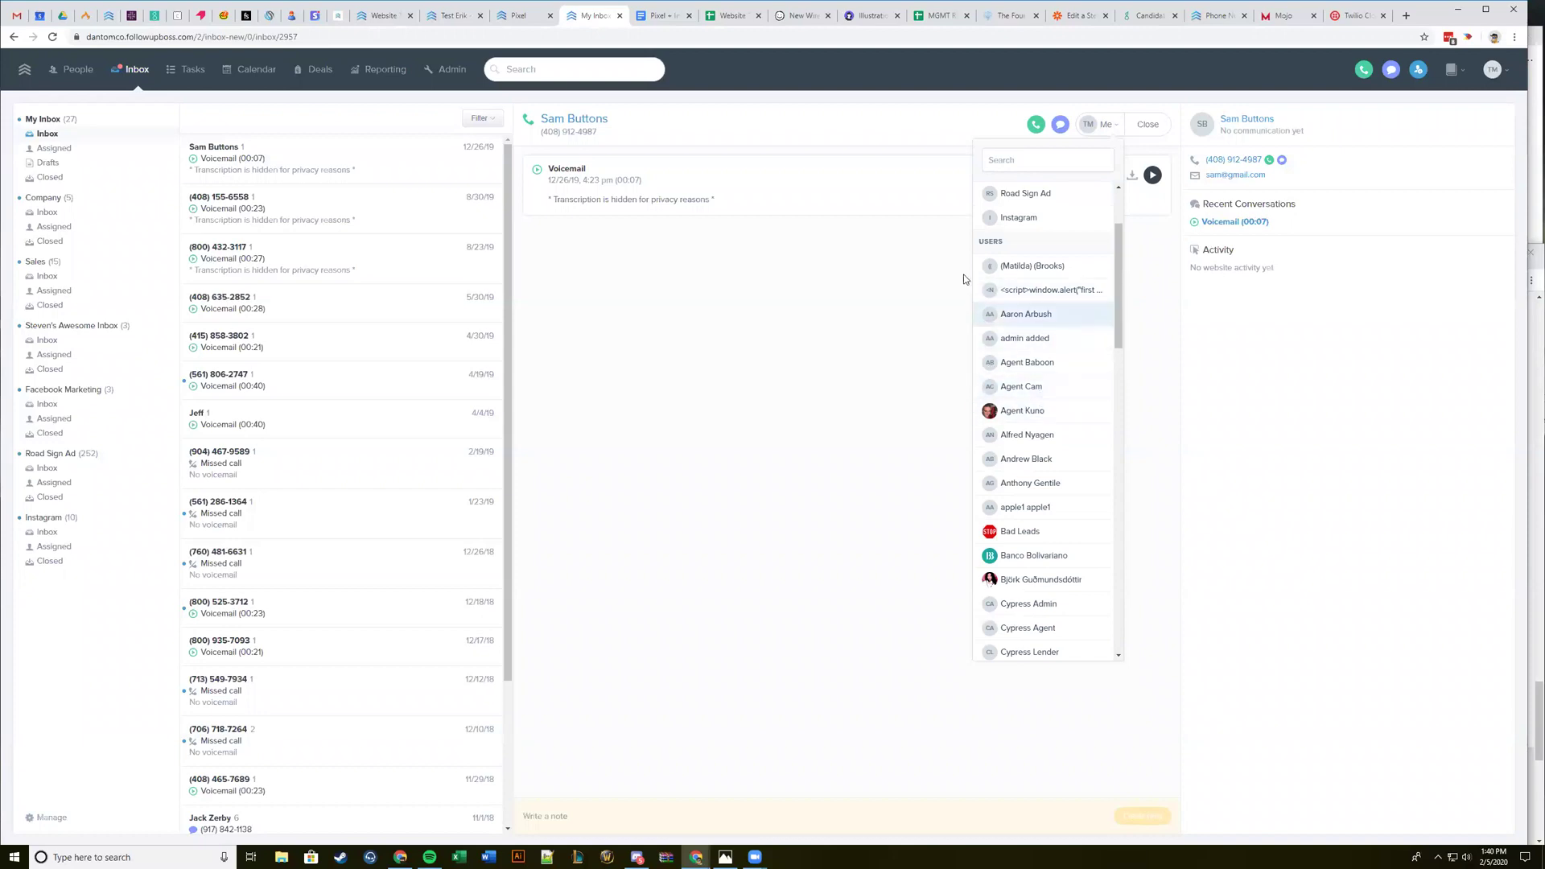
Add the note "Test" to the 12/26/19 voicemail conversation in My Inbox.
{"action": "left_click", "coordinate": [303, 166]}
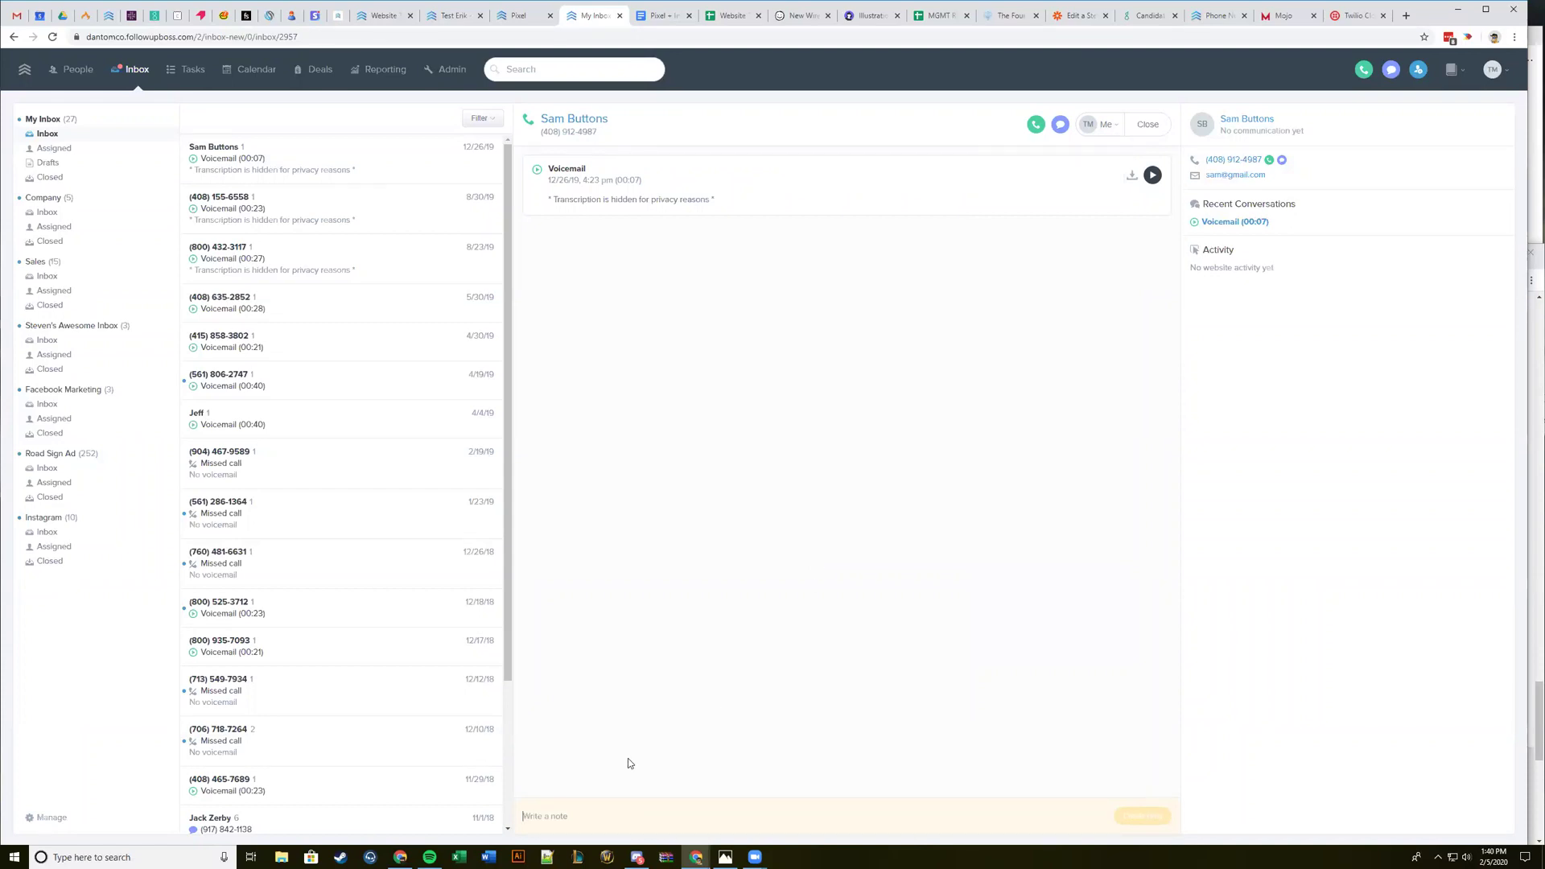
{"action": "type", "text": "Test"}
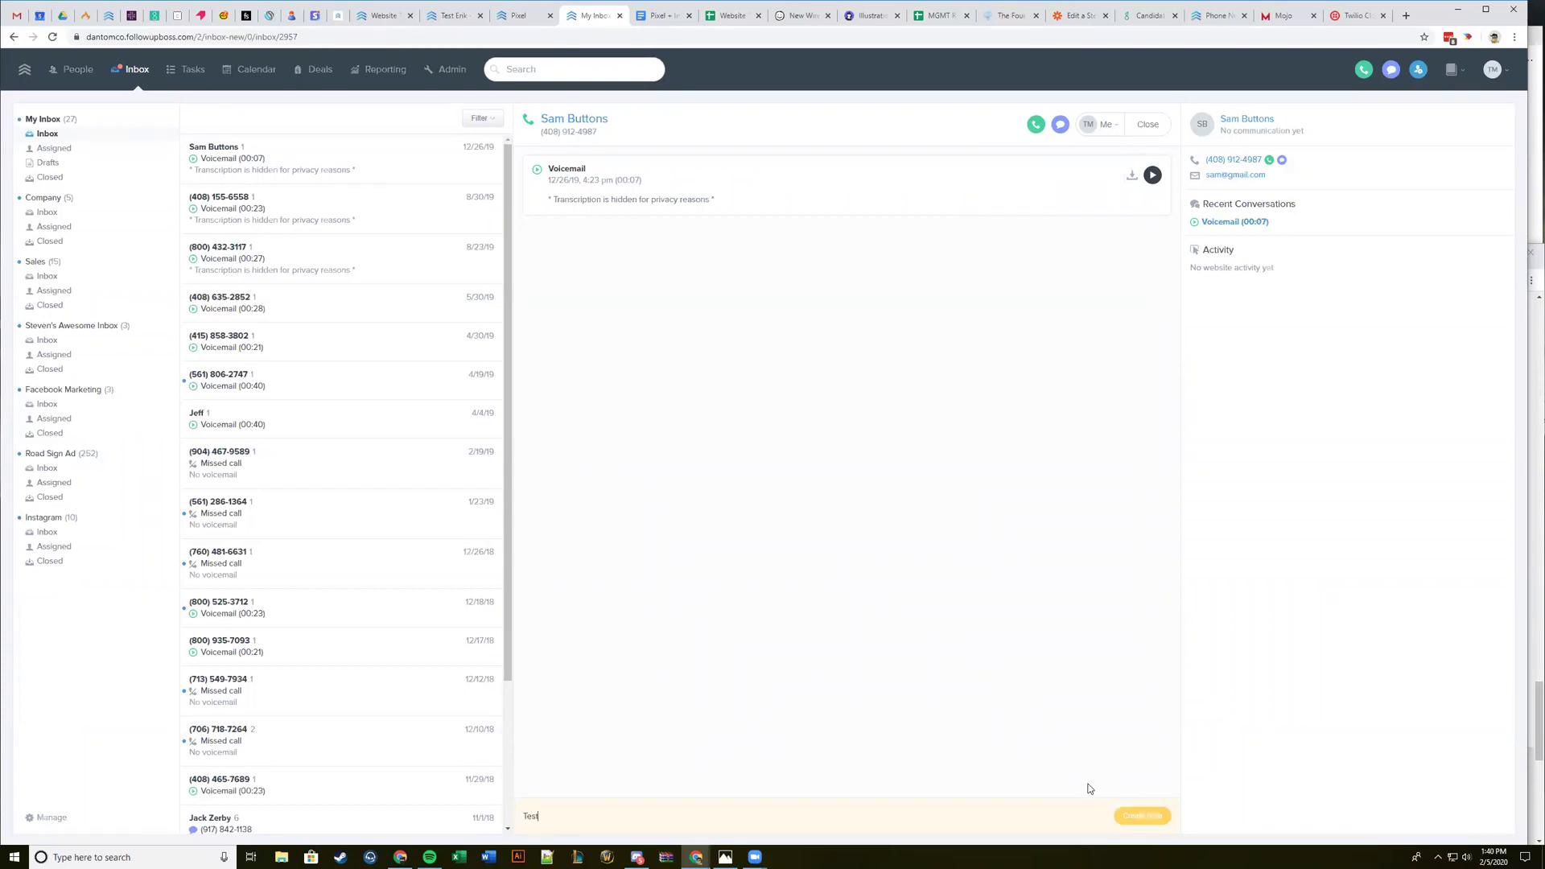
{"action": "left_click", "coordinate": [1138, 817]}
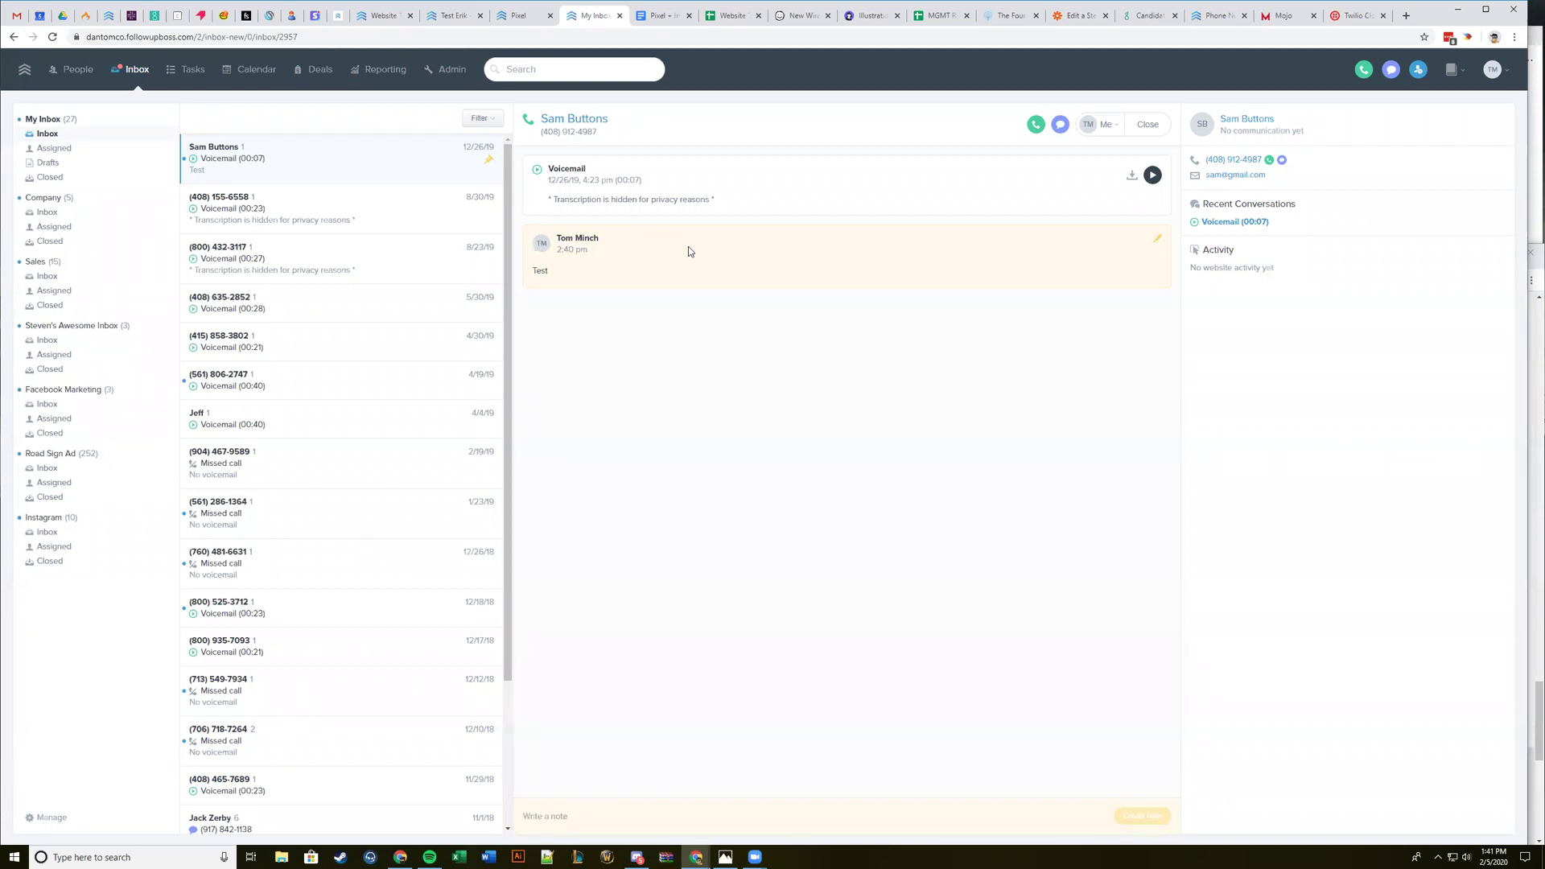
Assign the 12/26/19 voicemail conversation to one of the agents in the users list.
{"action": "left_click", "coordinate": [339, 172]}
{"action": "left_click", "coordinate": [1102, 124]}
{"action": "scroll", "coordinate": [1046, 407], "scroll_direction": "down", "scroll_amount": 3}
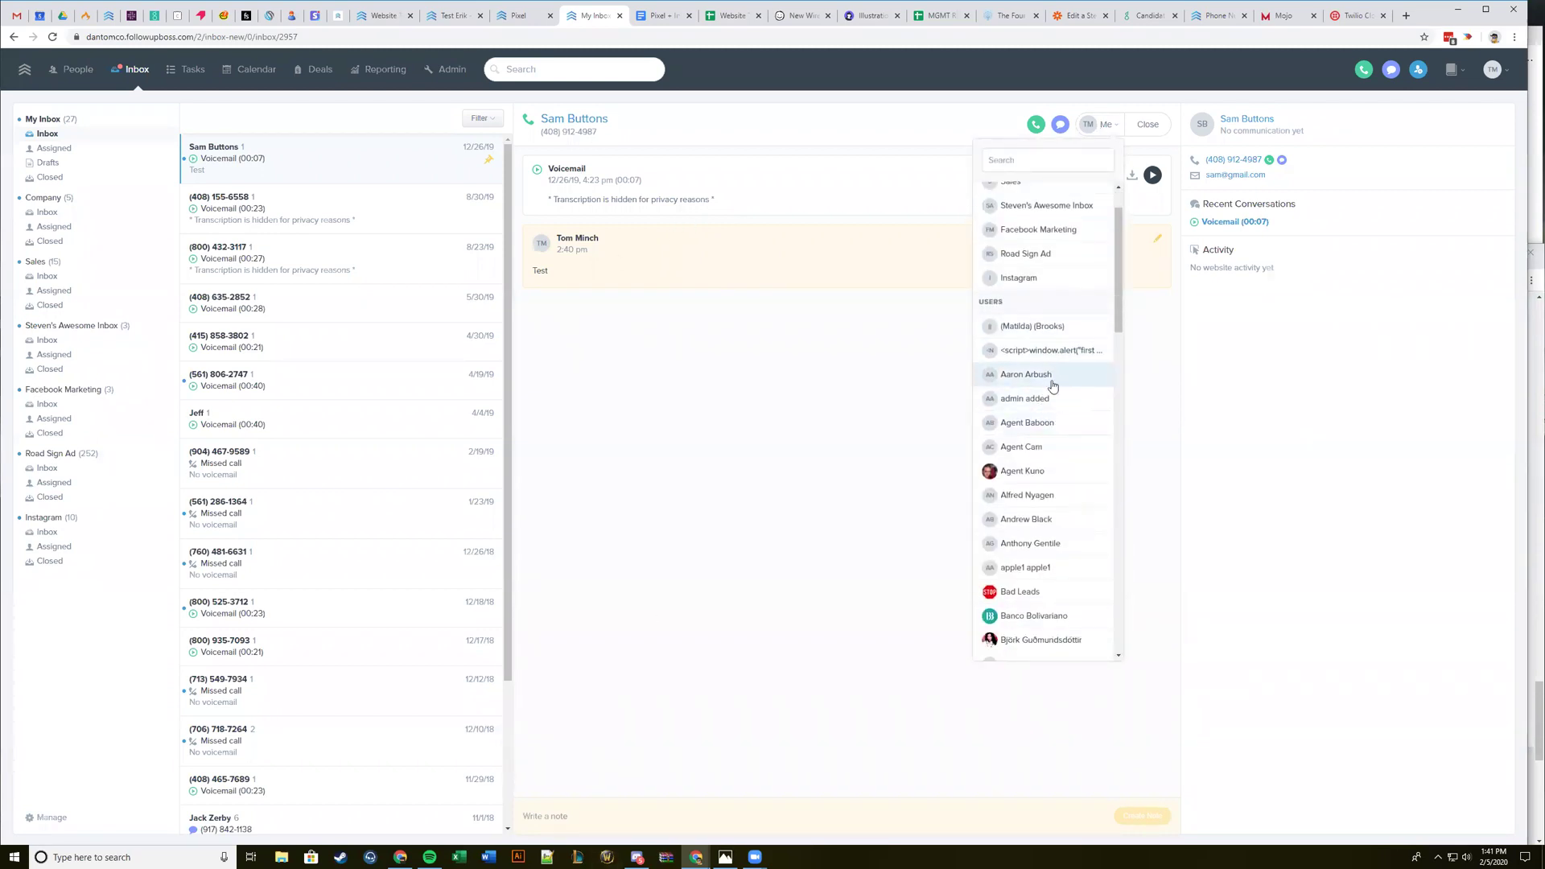
{"action": "left_click", "coordinate": [1046, 472]}
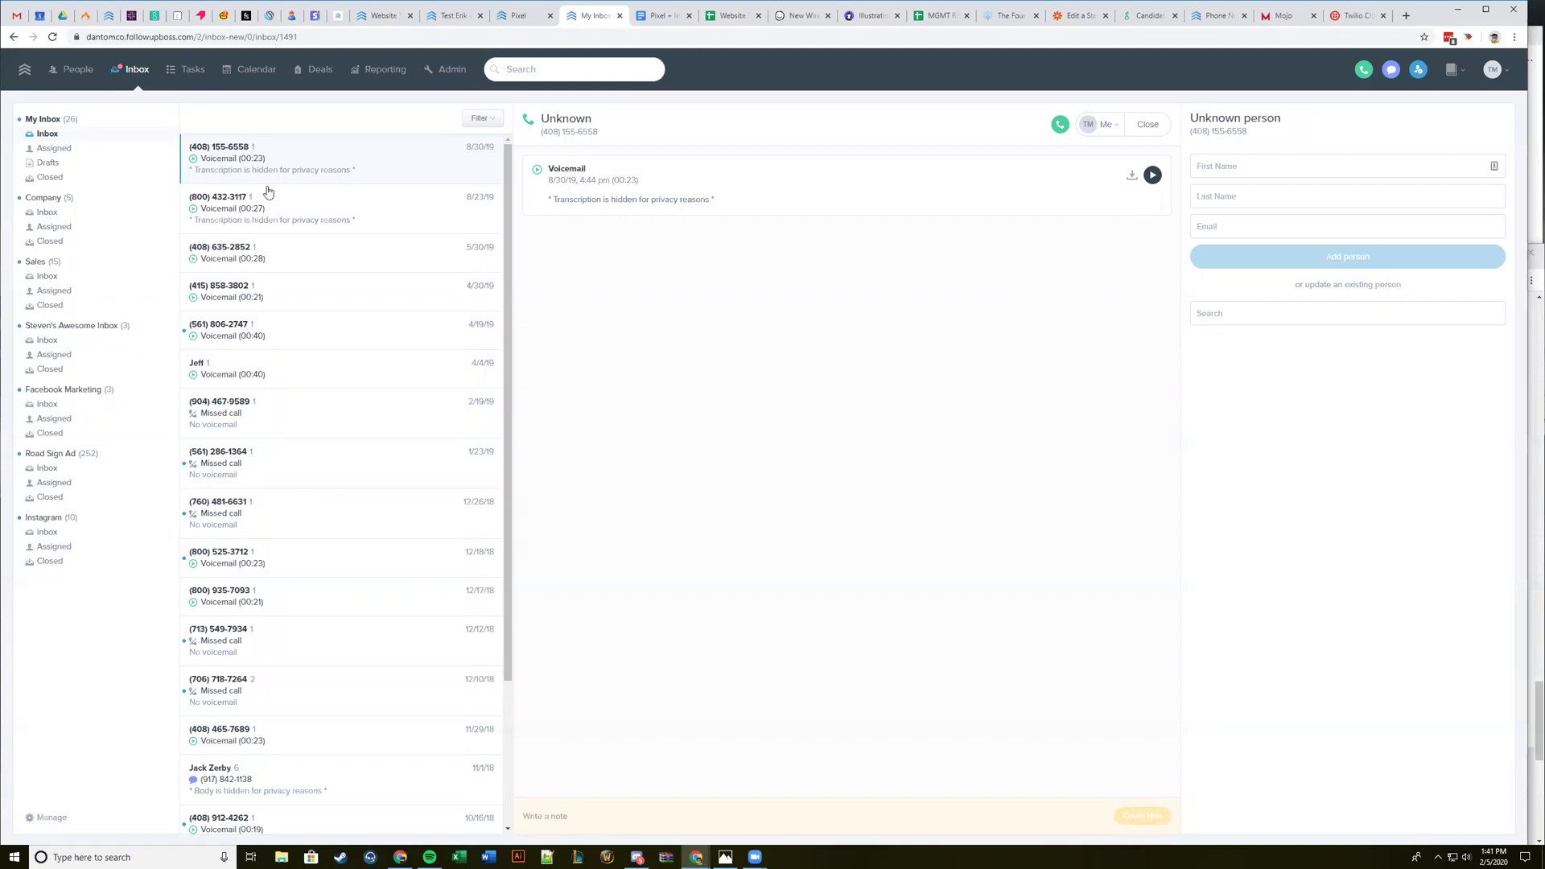
Close the unknown caller's 8/30/19 voicemail in My Inbox, check it among the closed conversations and return to the inbox.
{"action": "left_click", "coordinate": [290, 199]}
{"action": "left_click", "coordinate": [298, 251]}
{"action": "left_click", "coordinate": [305, 172]}
{"action": "left_click", "coordinate": [1148, 125]}
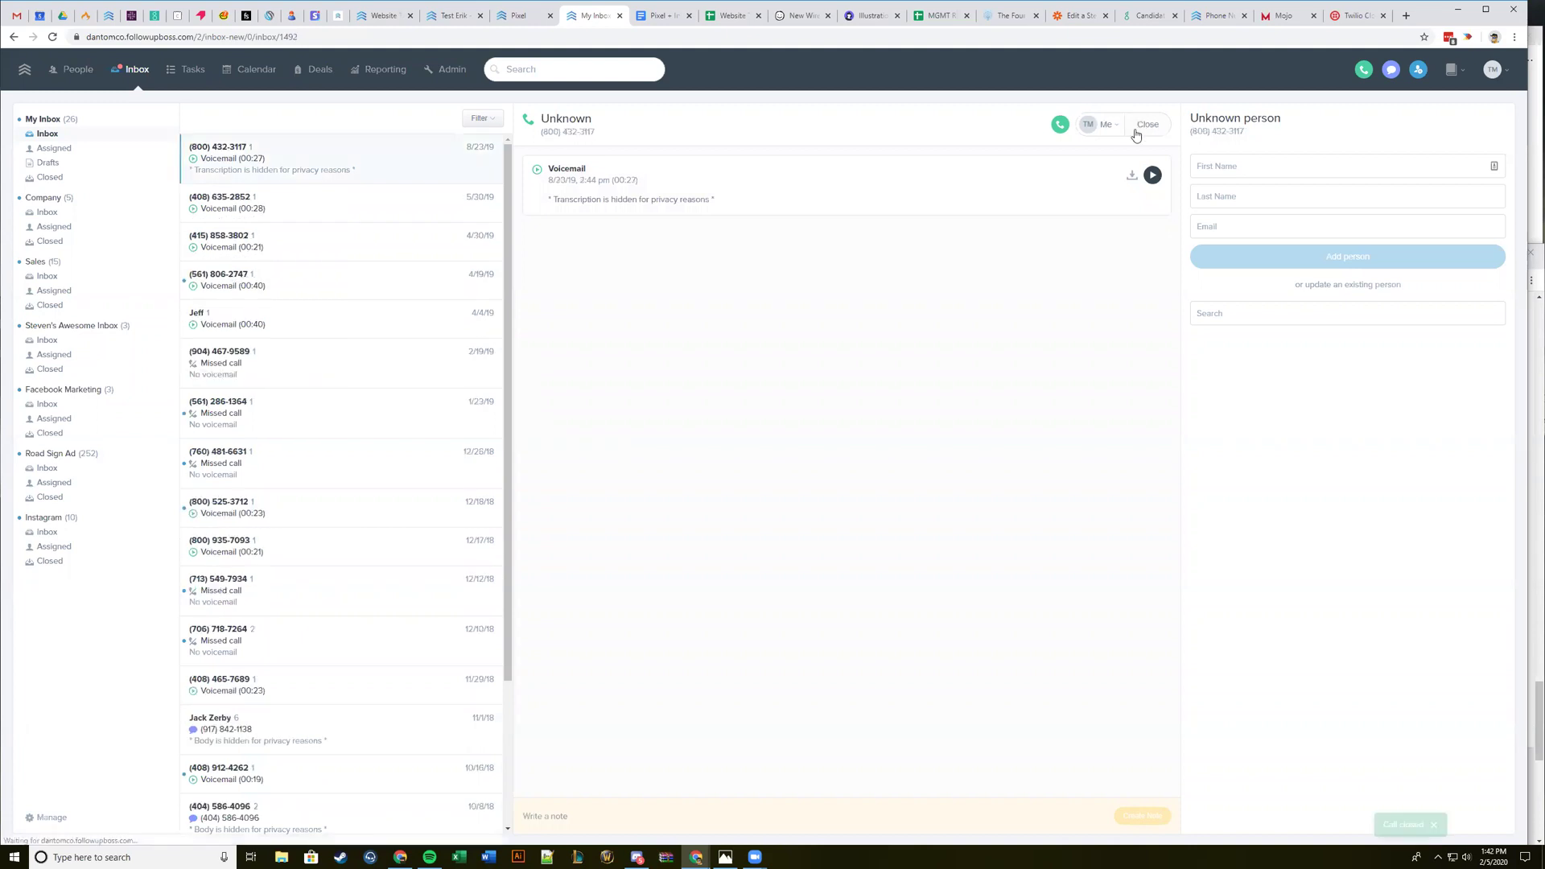
{"action": "left_click", "coordinate": [50, 177]}
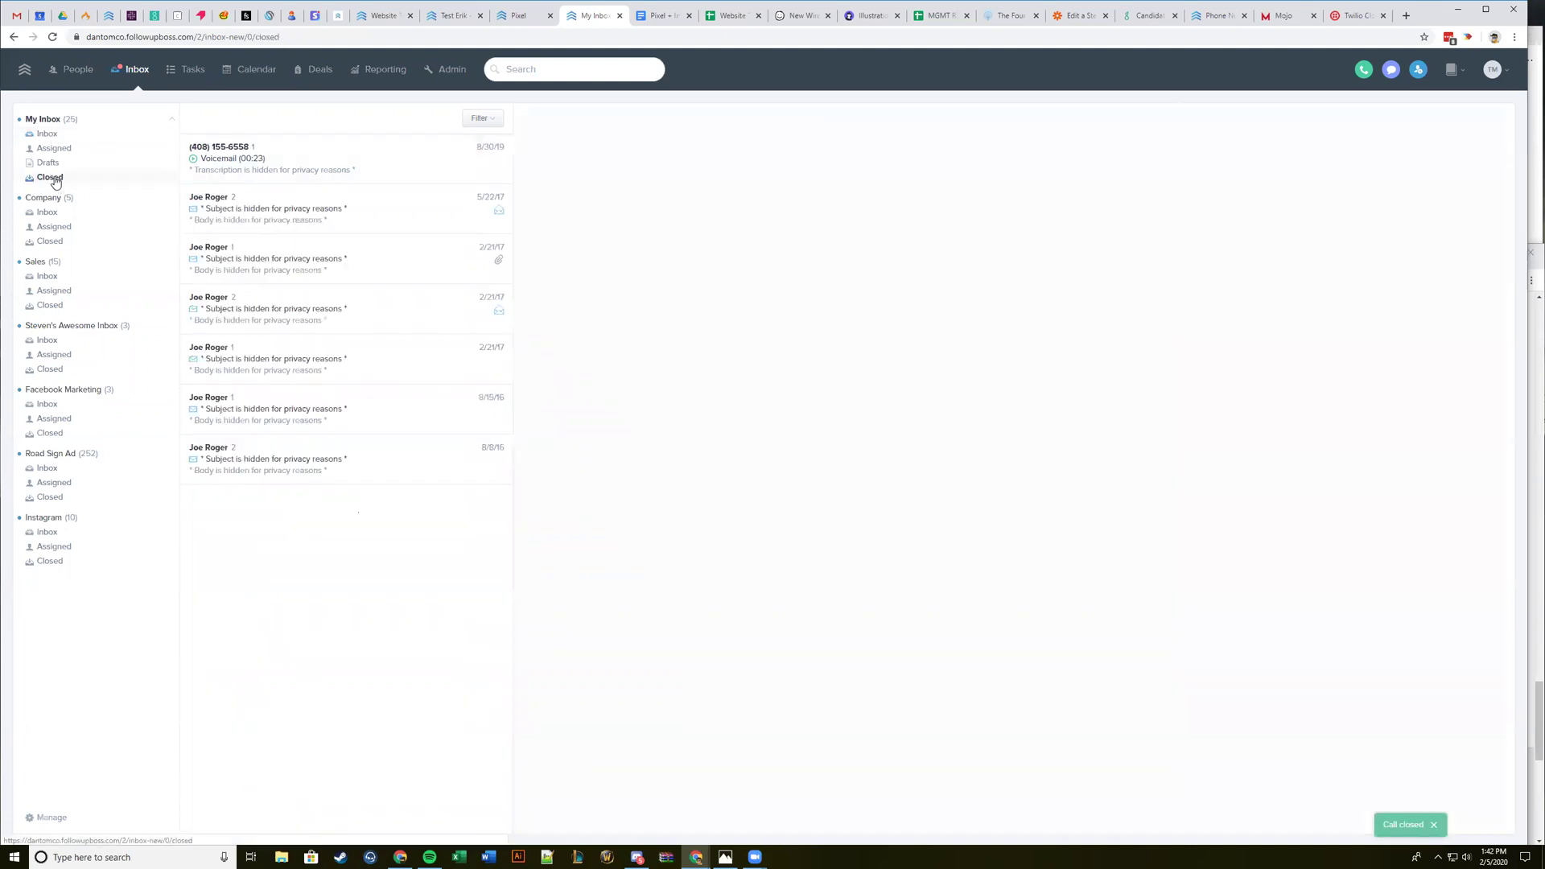
{"action": "left_click", "coordinate": [53, 137]}
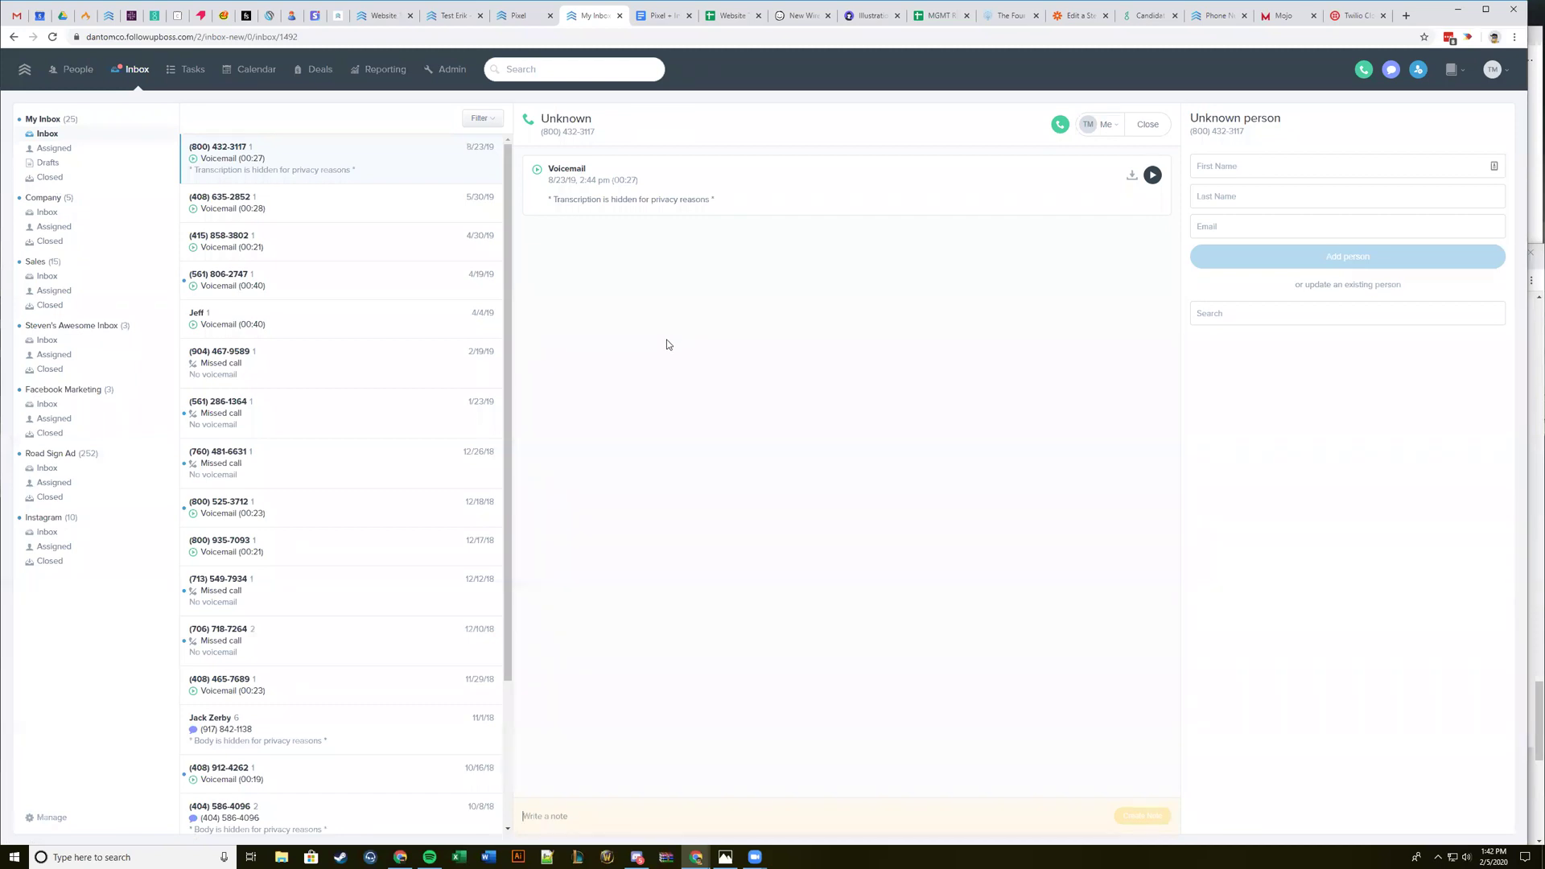
Open the 12/26/19 voicemail among My Inbox's assigned conversations and add the note "Plz halp".
{"action": "left_click", "coordinate": [76, 150]}
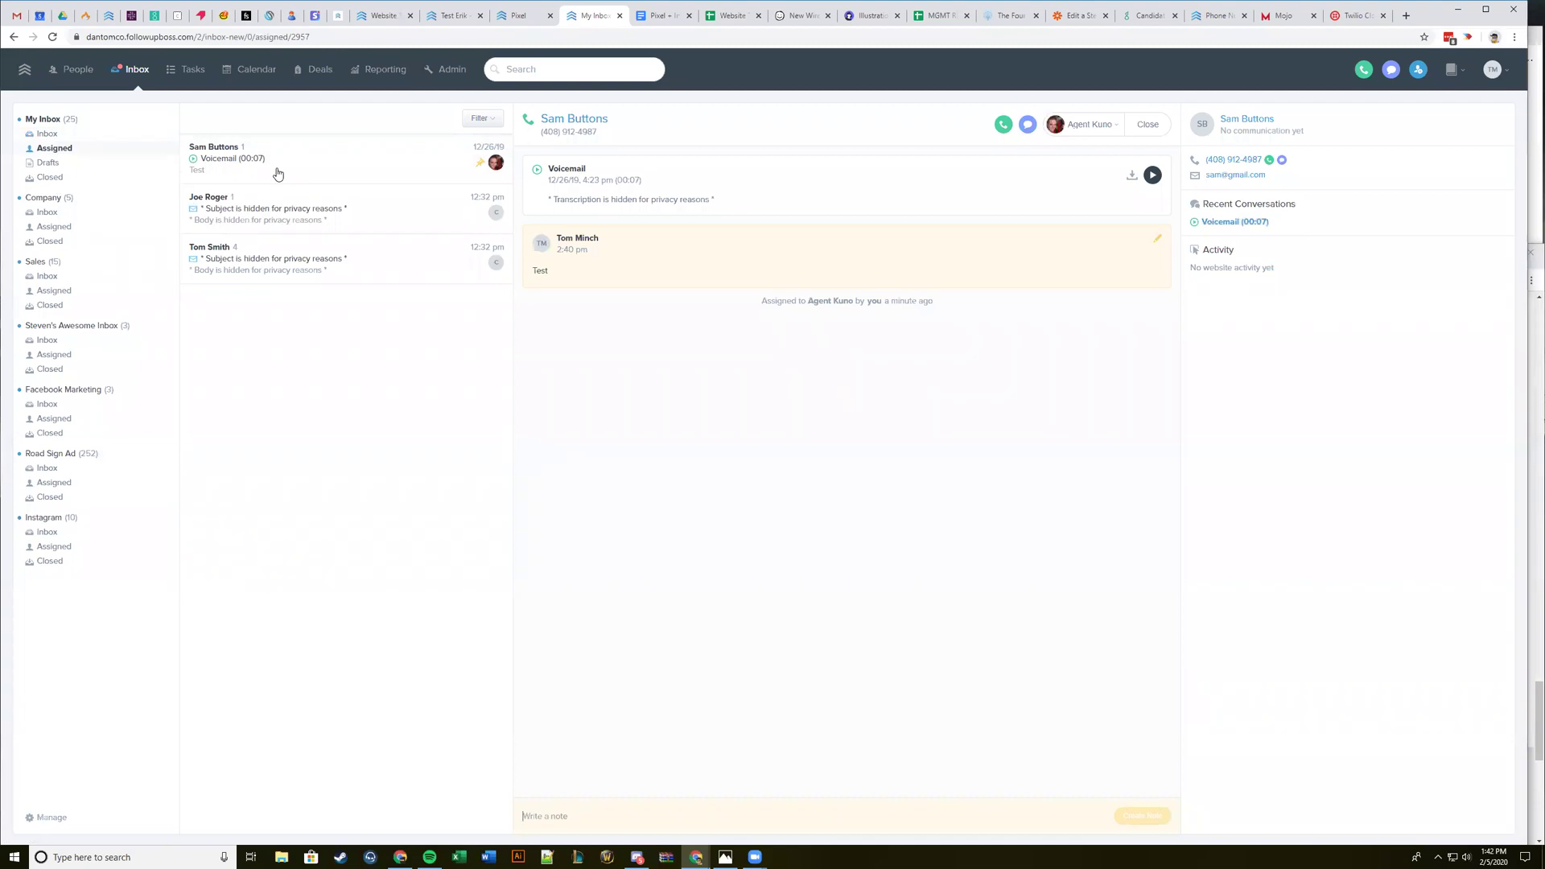
{"action": "left_click", "coordinate": [320, 162]}
{"action": "left_click", "coordinate": [705, 813]}
{"action": "type", "text": "Plz halp"}
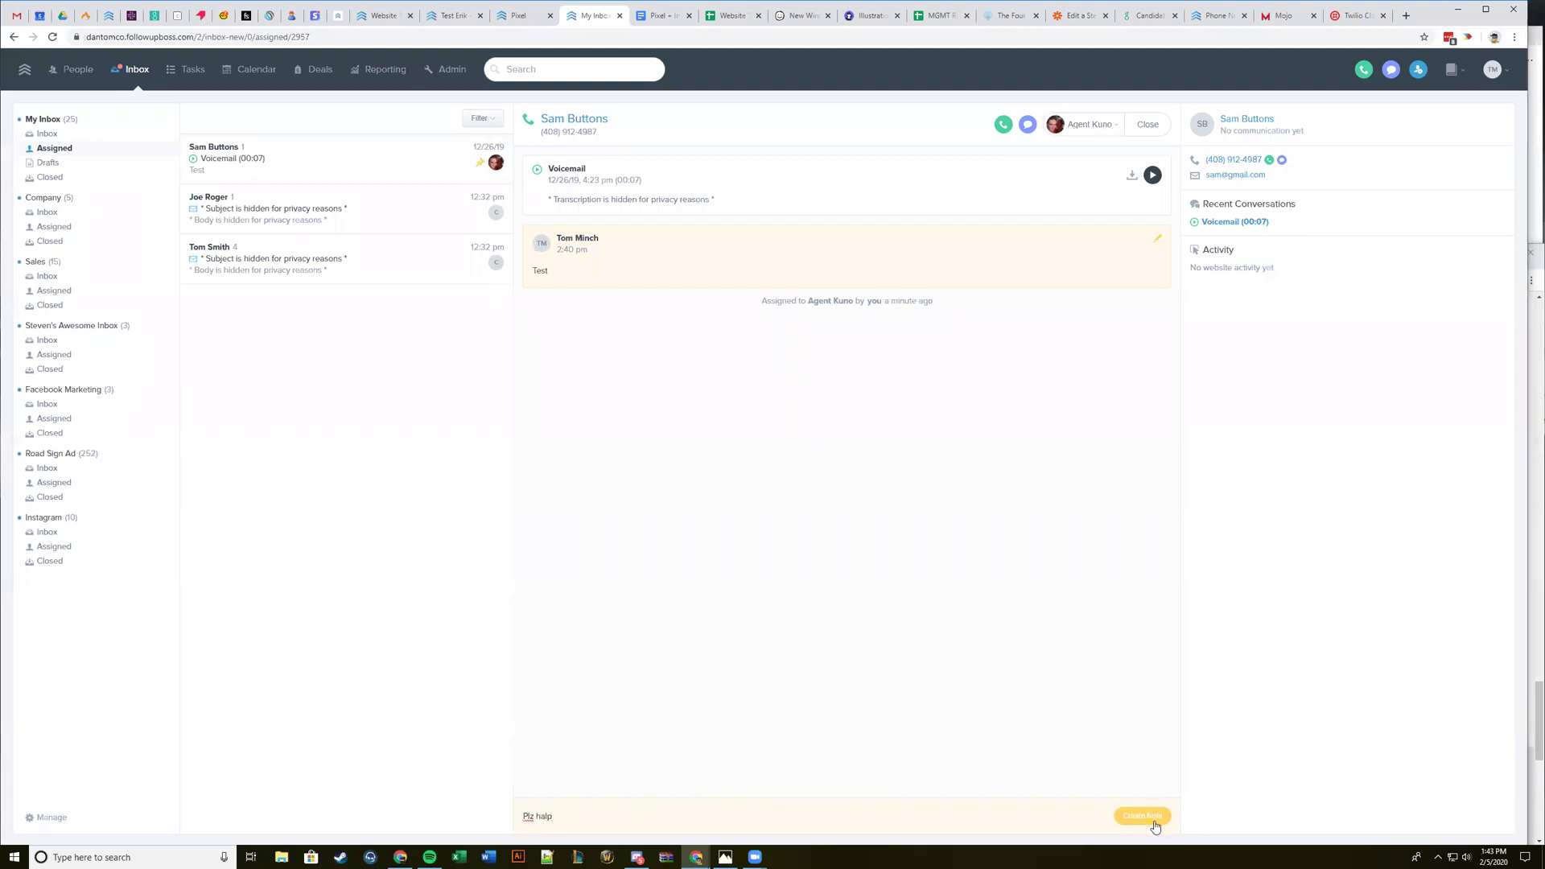
{"action": "left_click", "coordinate": [1142, 818]}
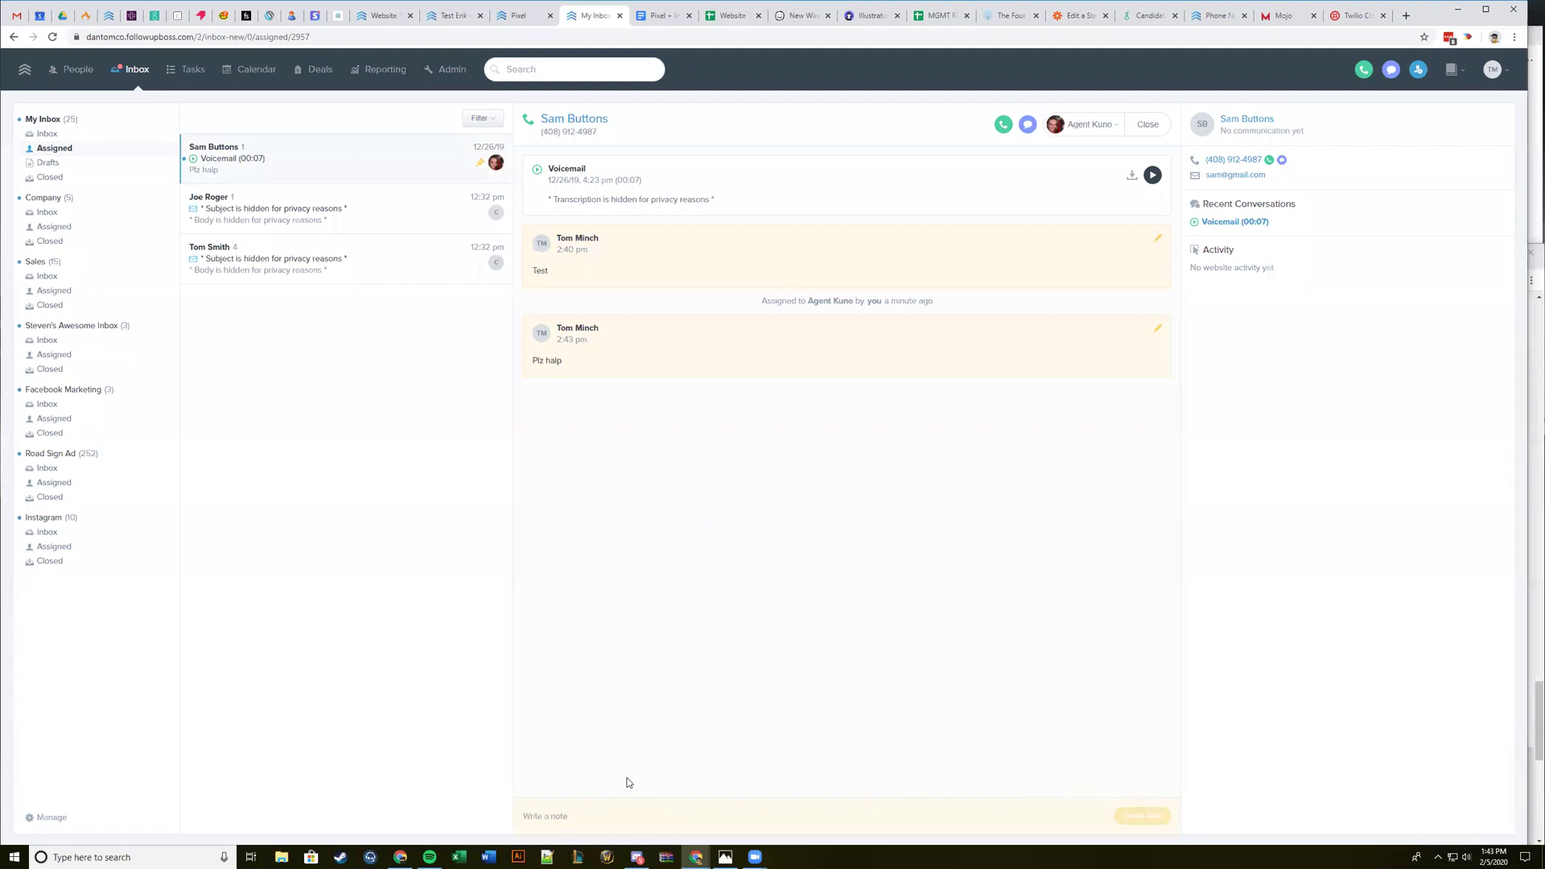
Begin a note with an @ mention on the 12/26/19 voicemail and reassign the conversation to the Sales team inbox.
{"action": "left_click", "coordinate": [596, 809]}
{"action": "type", "text": "o"}
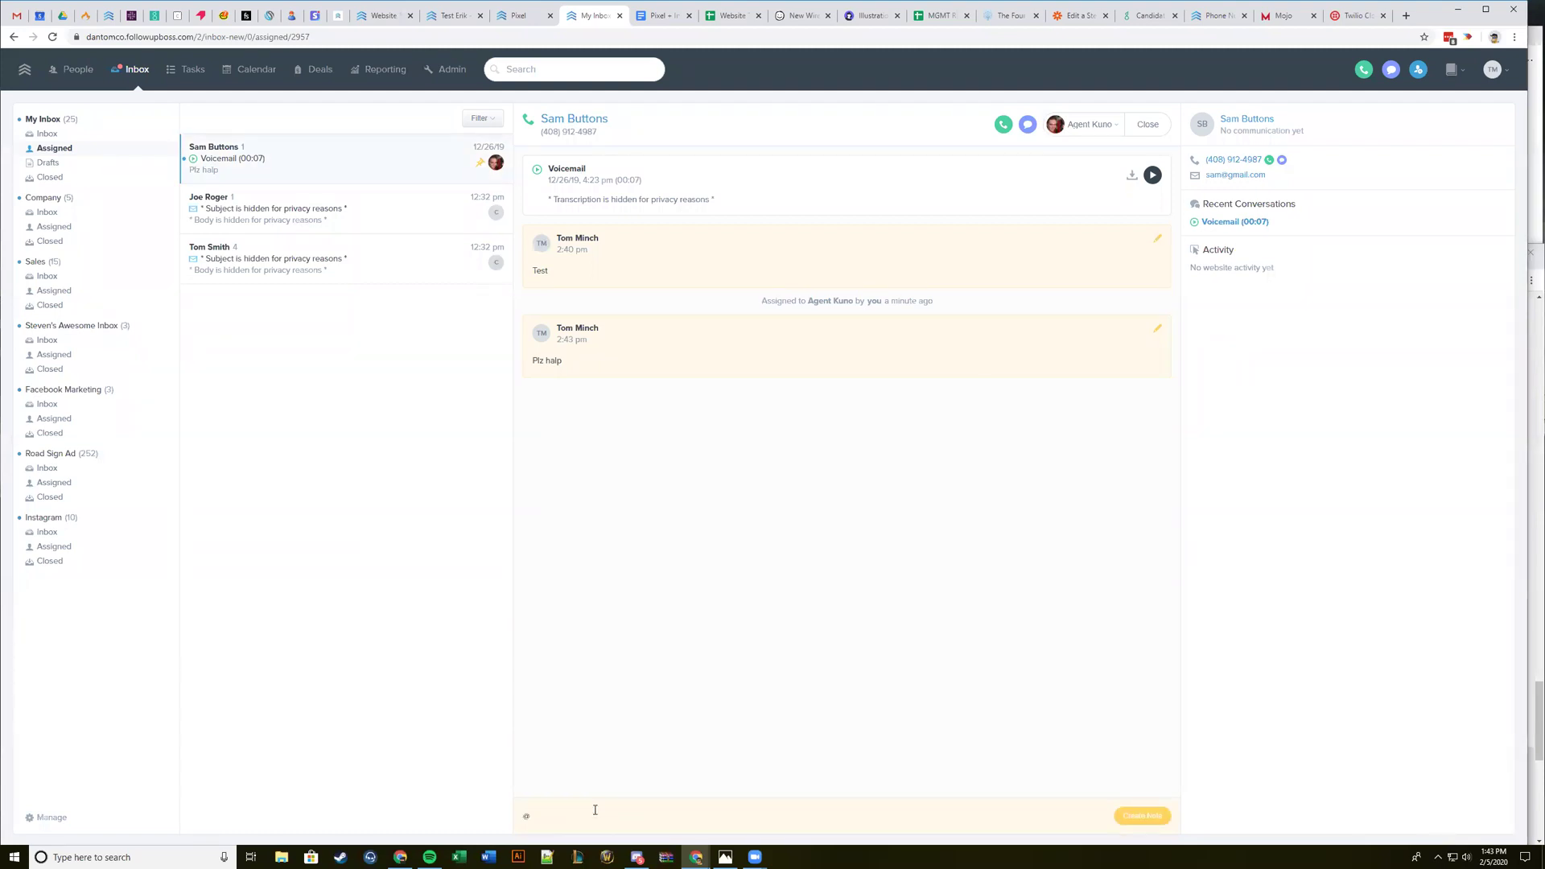
{"action": "left_click", "coordinate": [1099, 125]}
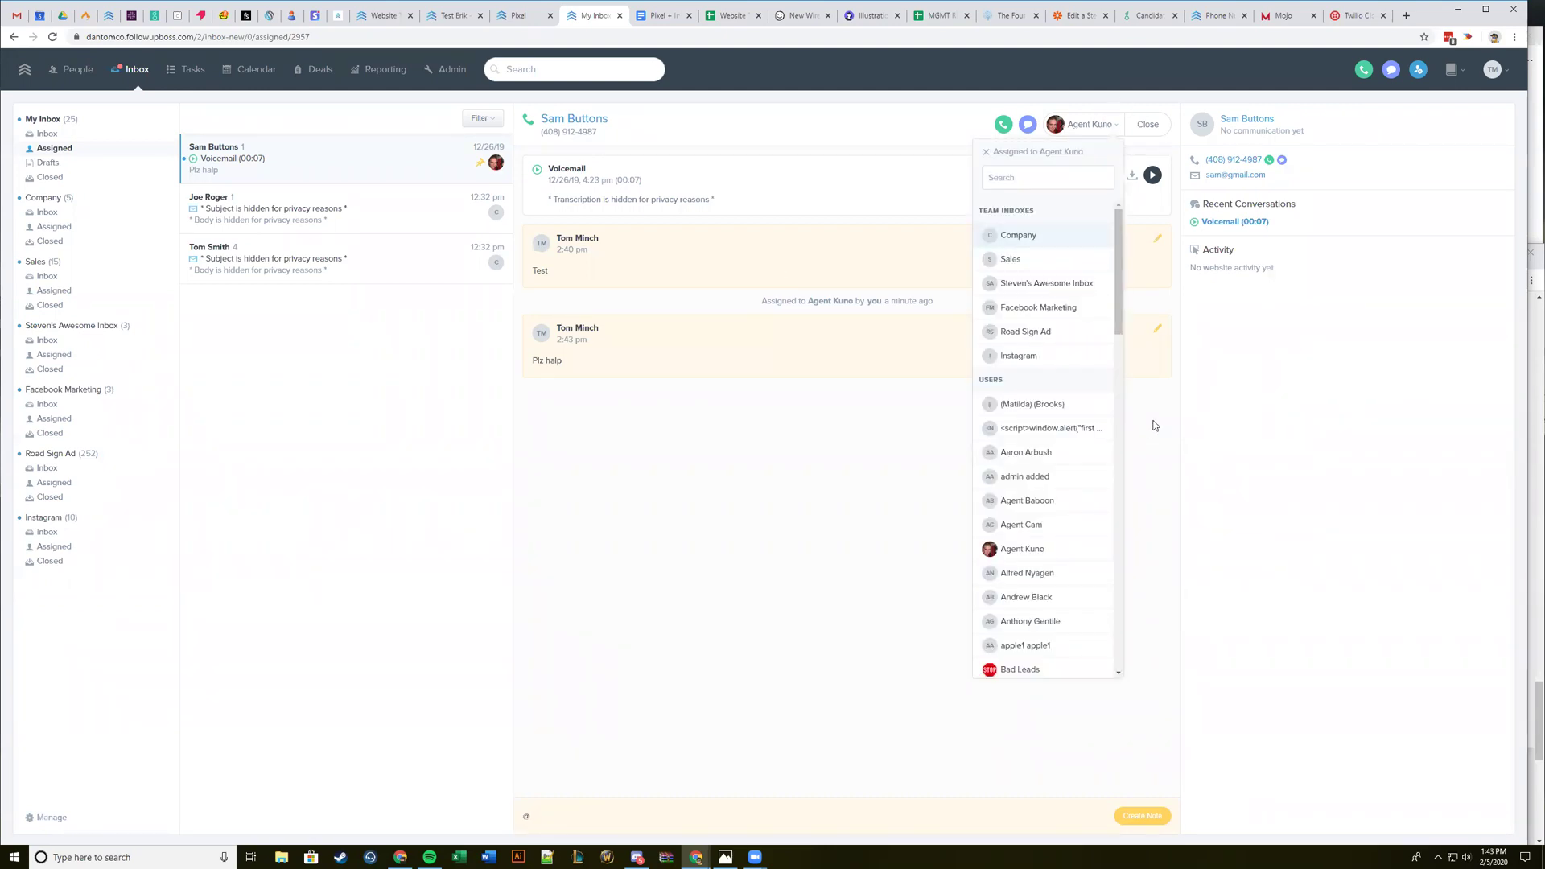
{"action": "left_click", "coordinate": [1012, 259]}
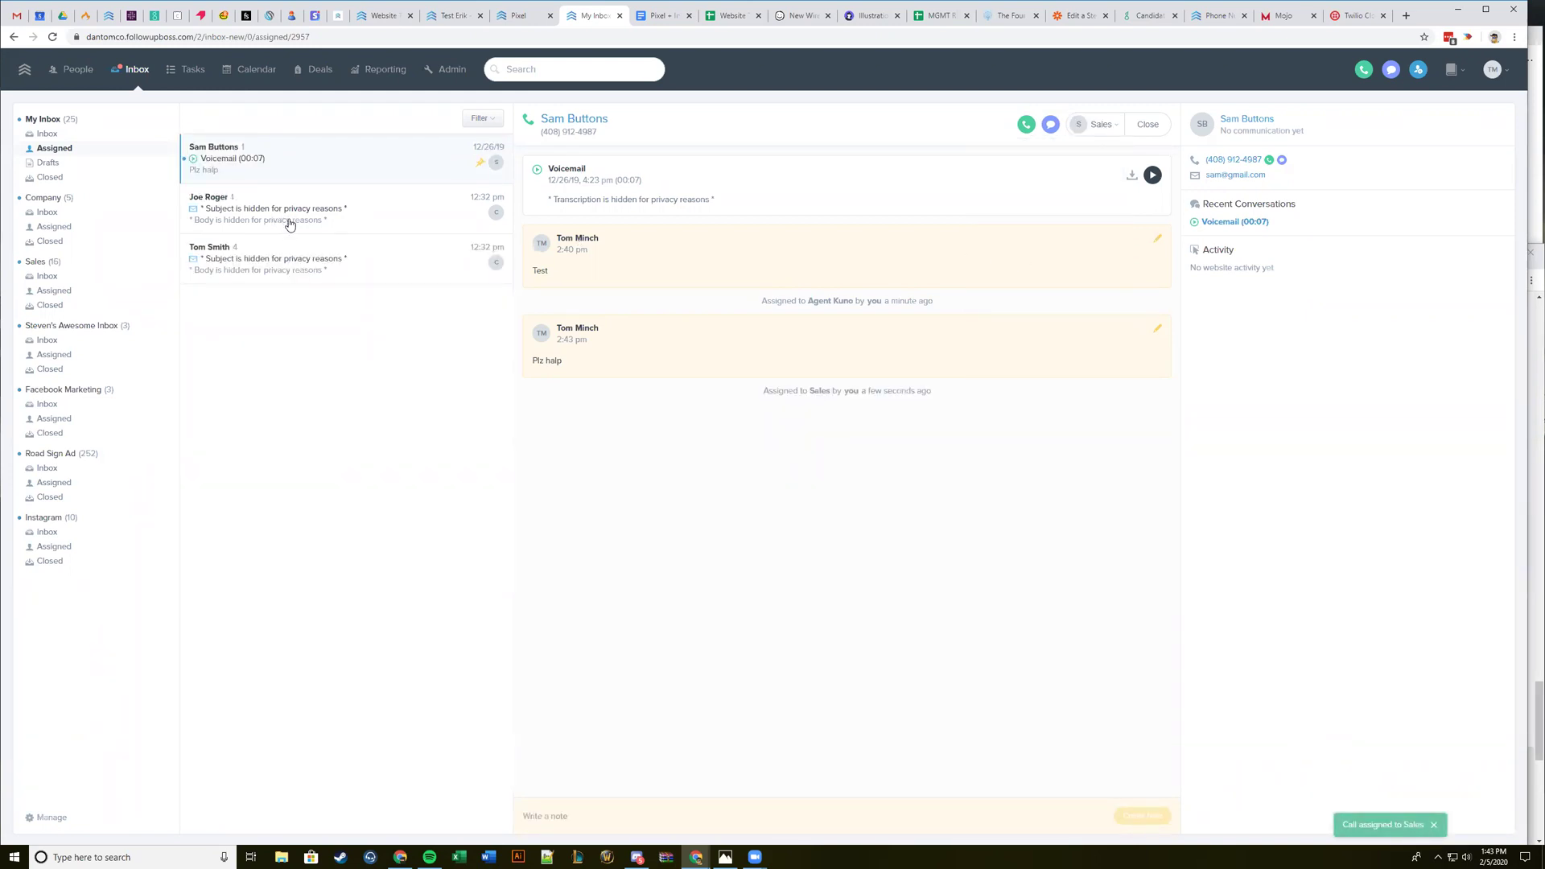
Check the 12/26/19 voicemail in the Sales inbox, view the caller's contact profile and return to My Inbox.
{"action": "left_click", "coordinate": [57, 271]}
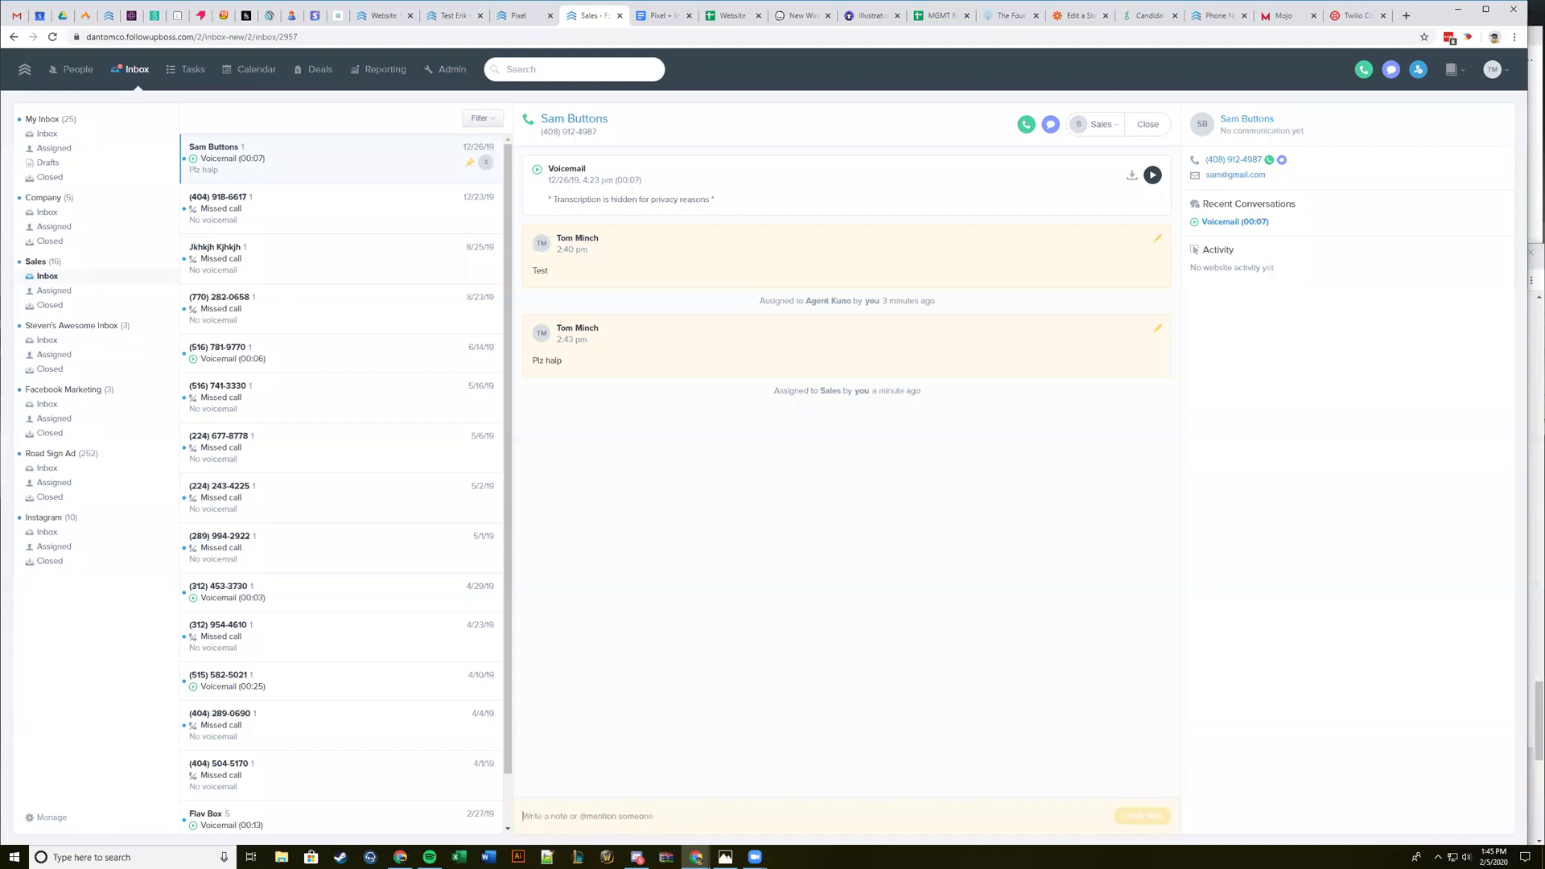
{"action": "left_click", "coordinate": [569, 122]}
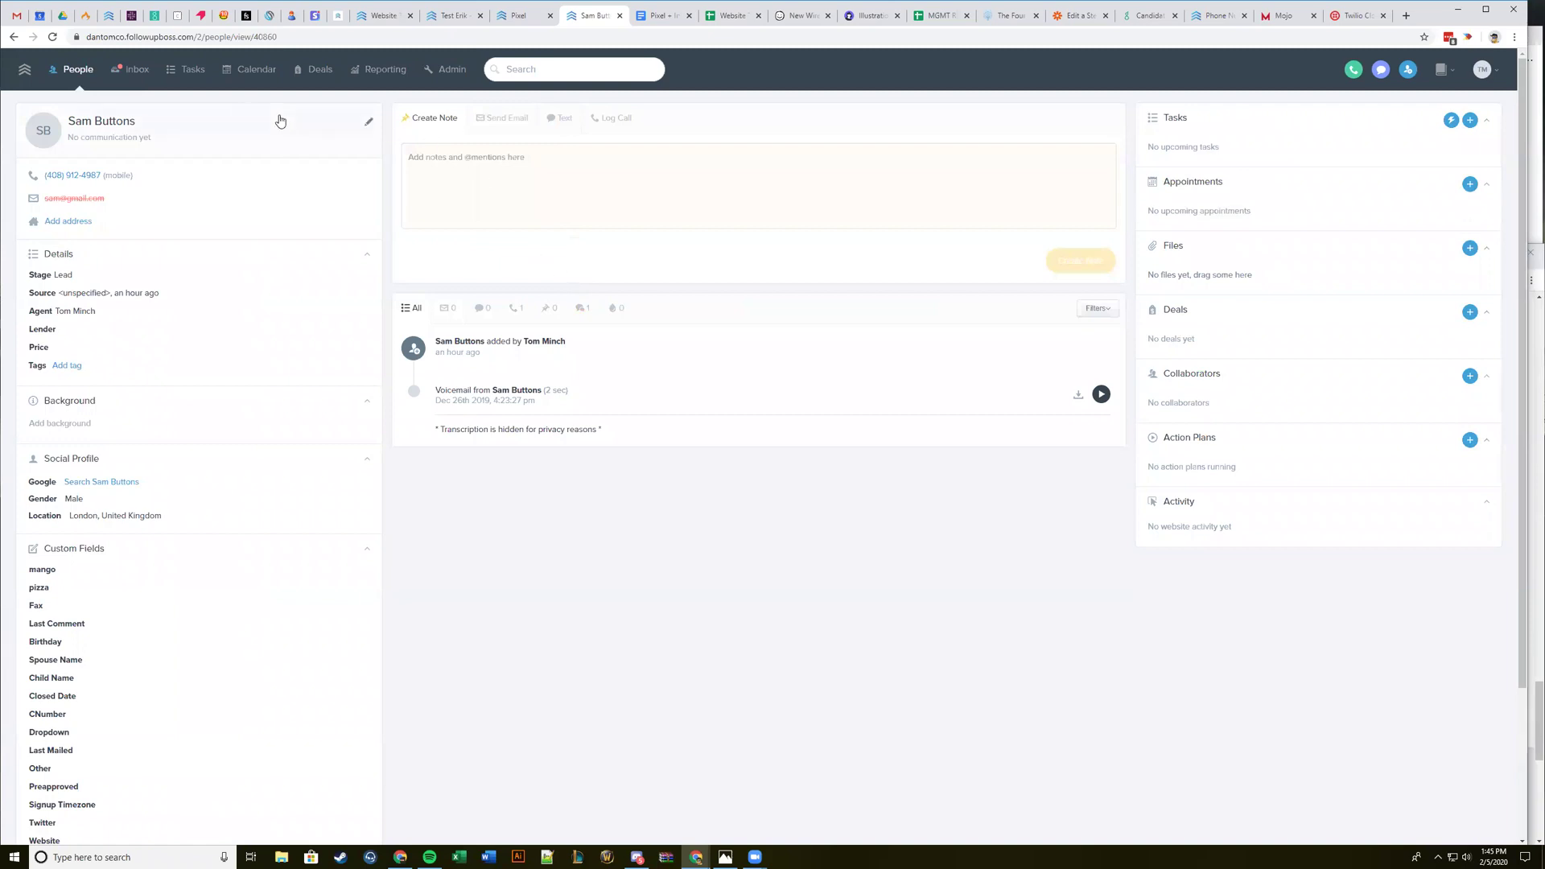
{"action": "left_click", "coordinate": [14, 37]}
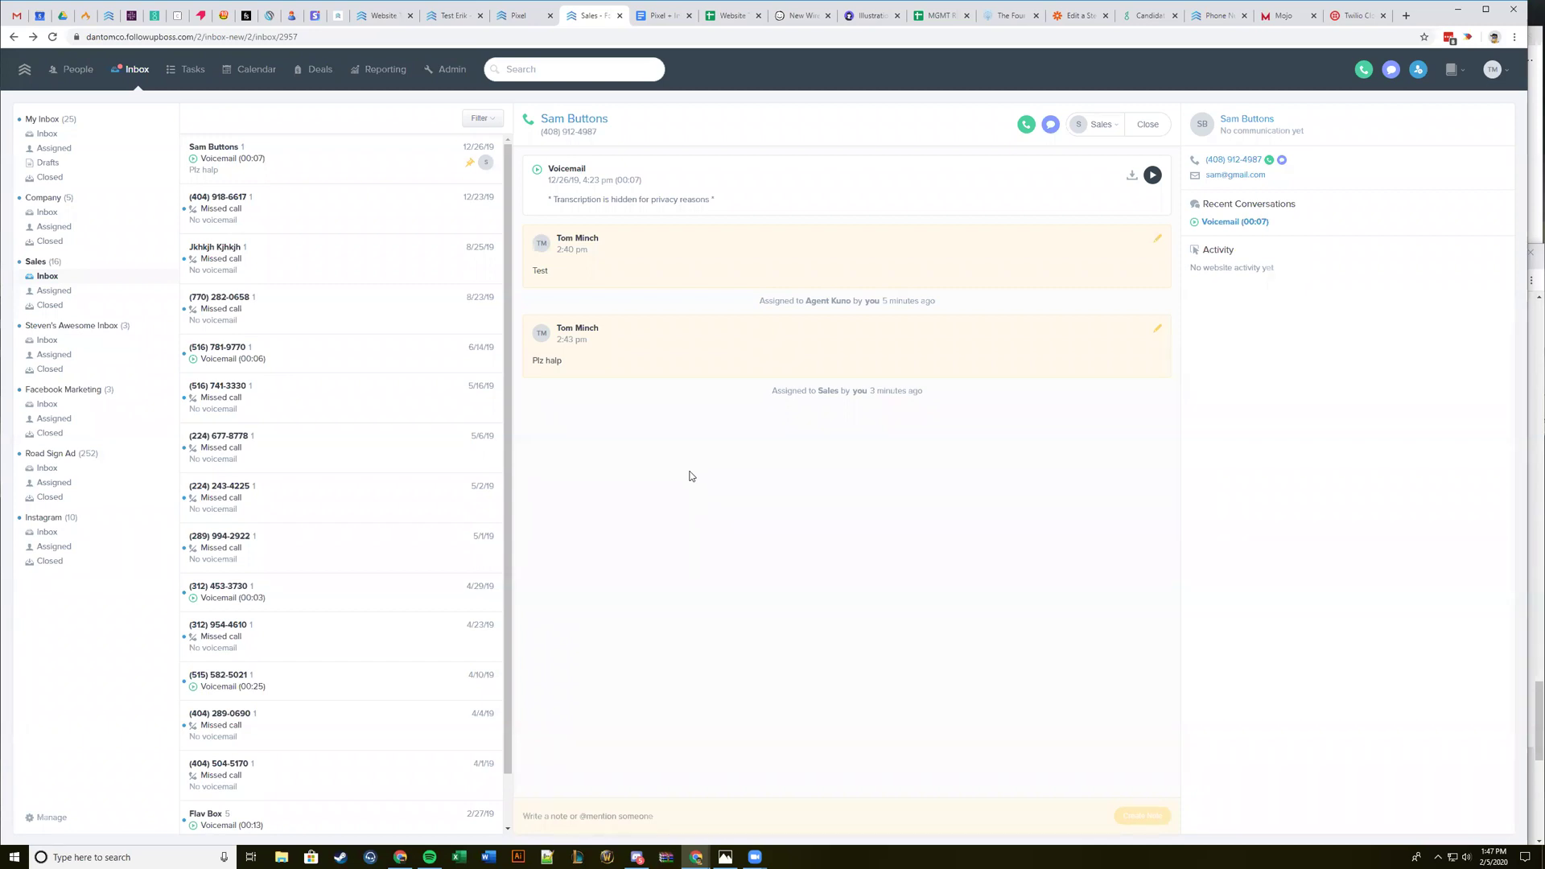
{"action": "left_click", "coordinate": [52, 133]}
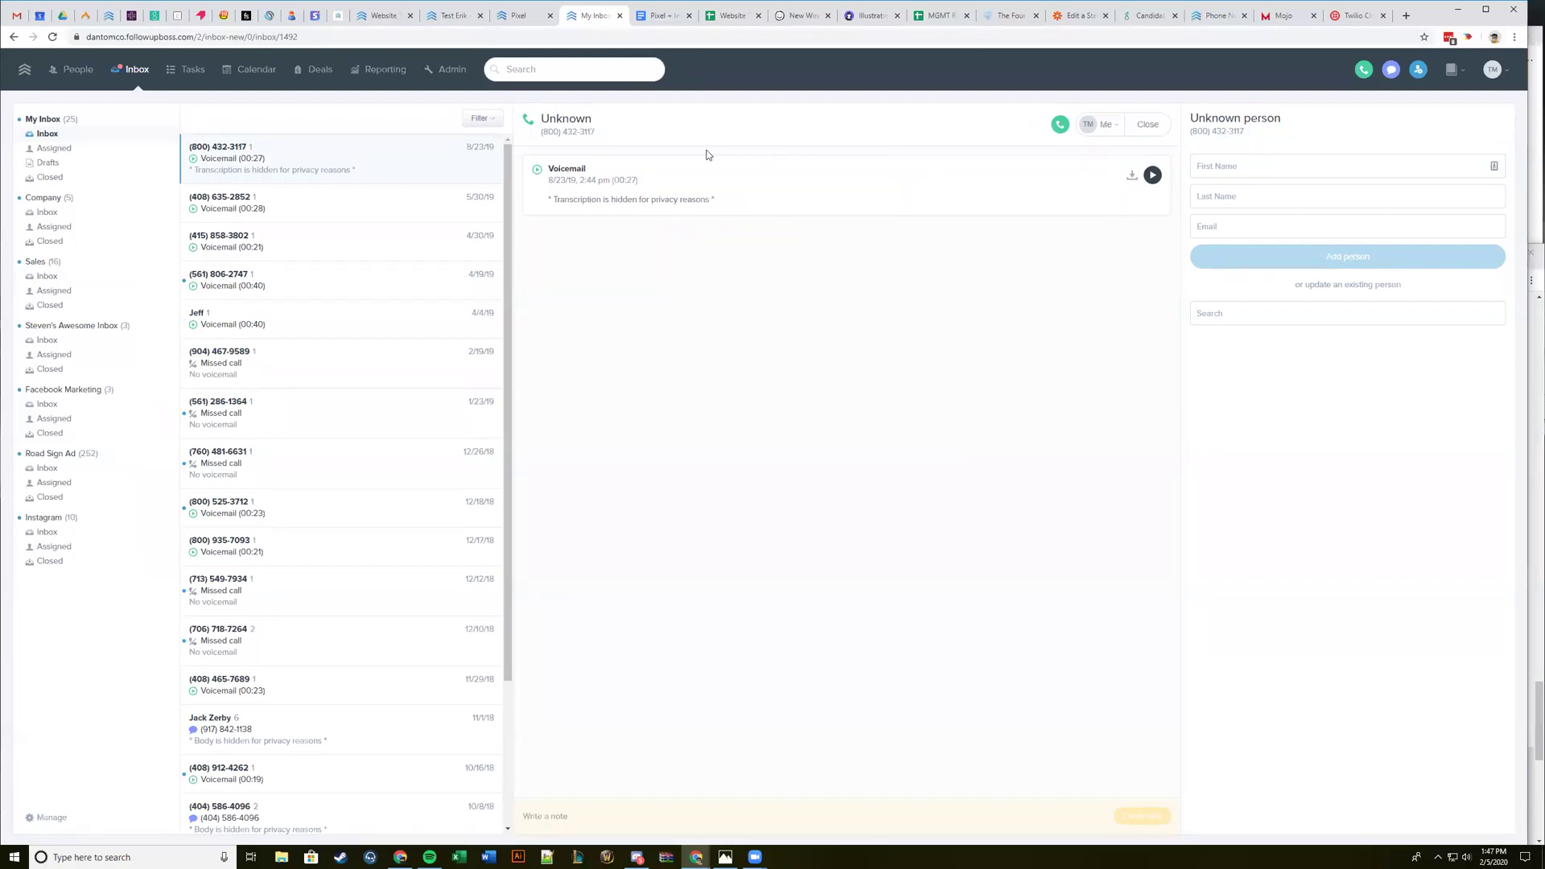
Review the team inbox management list and the Company inbox's settings, then go back to all team inboxes.
{"action": "left_click", "coordinate": [51, 817]}
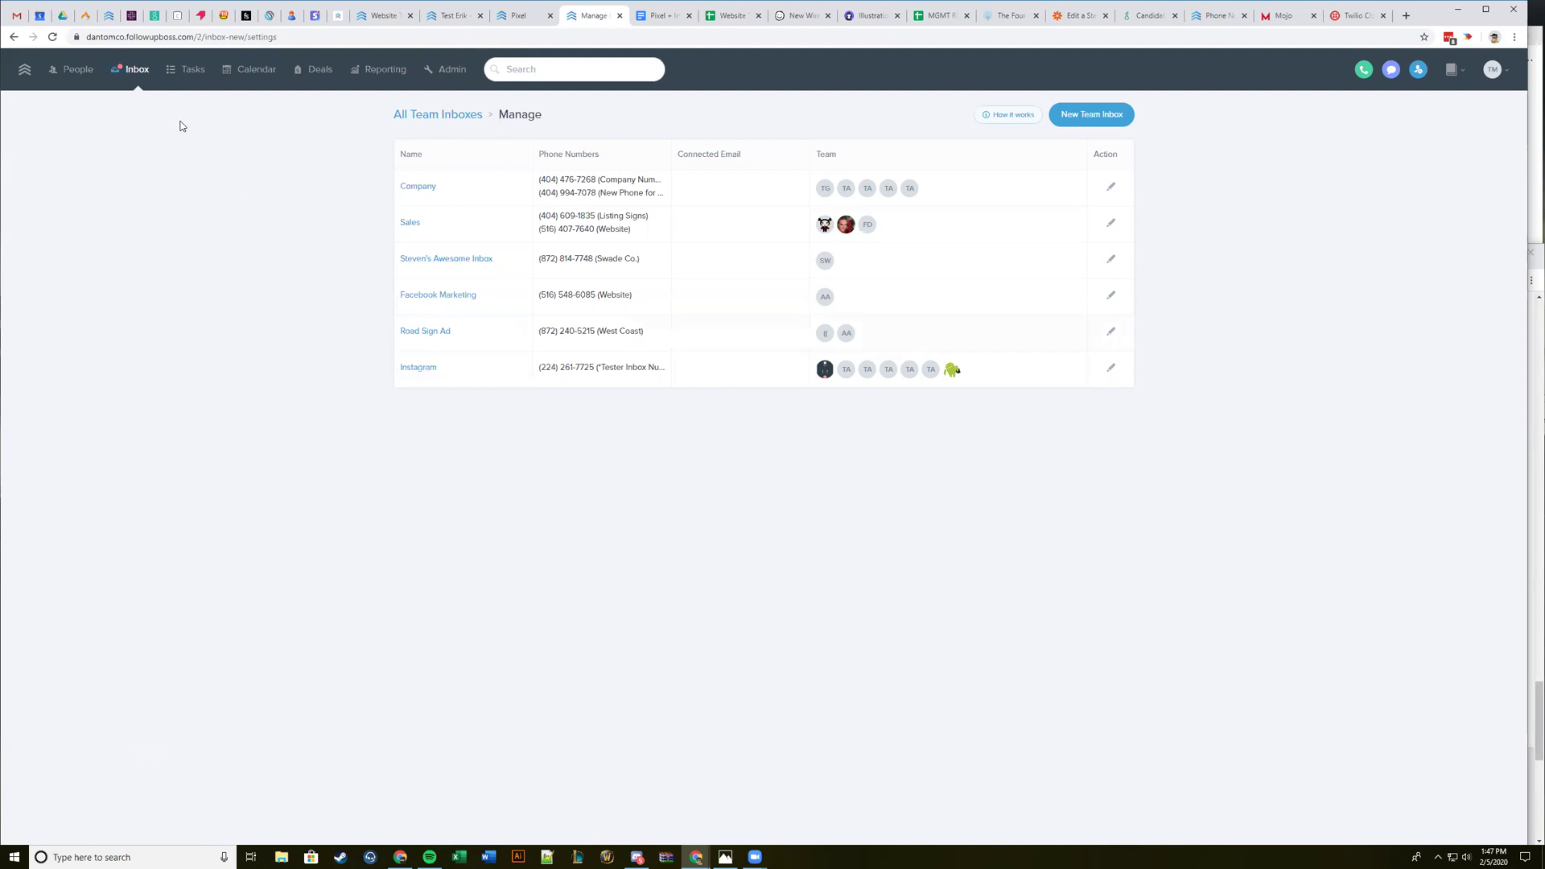
{"action": "left_click", "coordinate": [138, 71]}
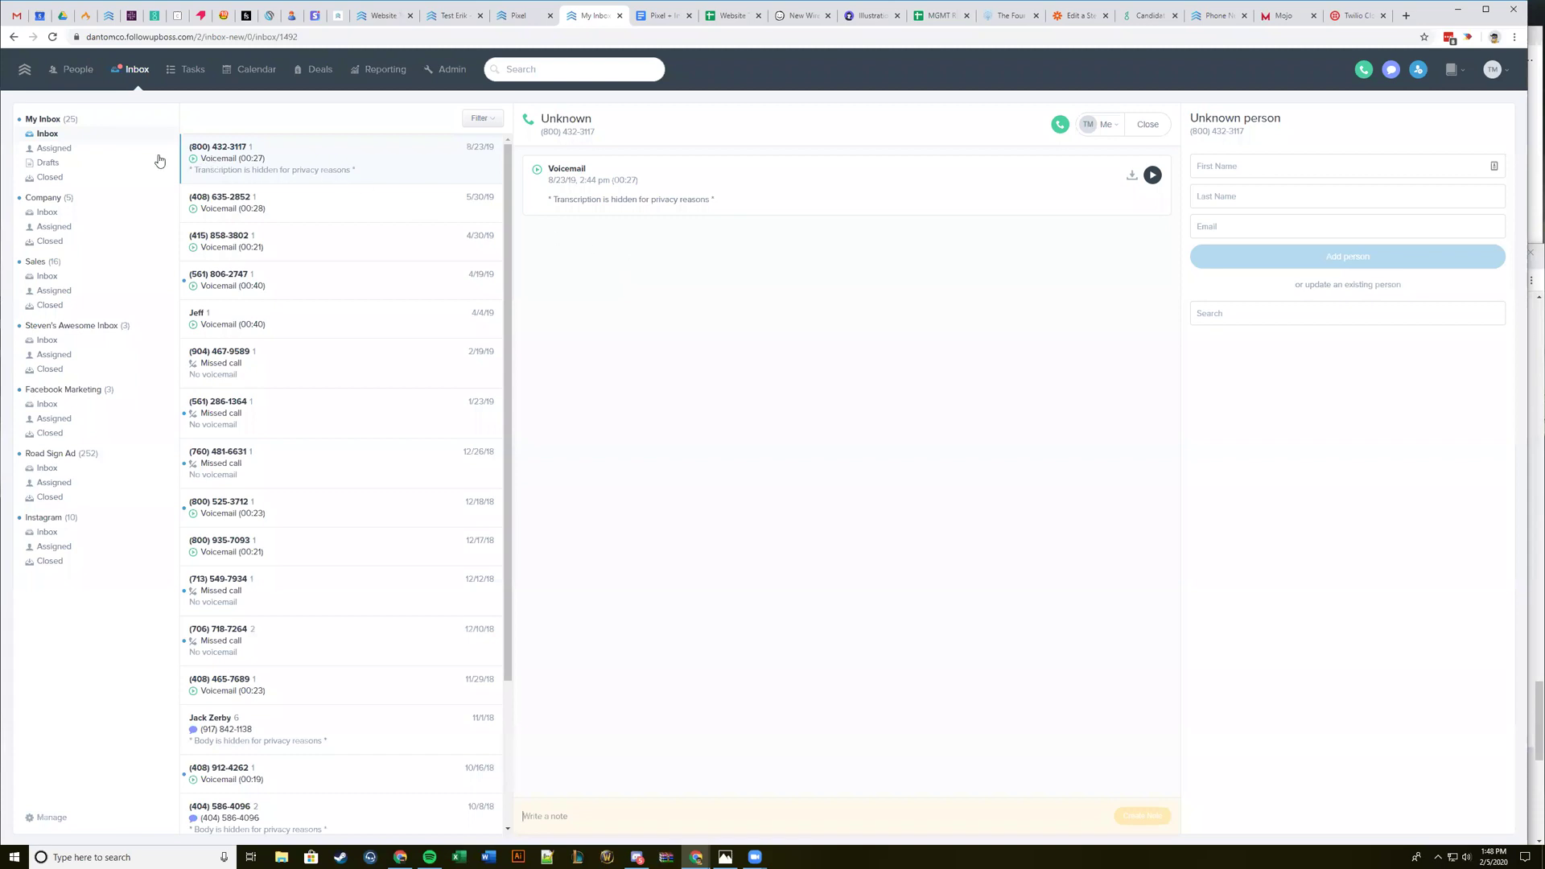
{"action": "left_click", "coordinate": [51, 817]}
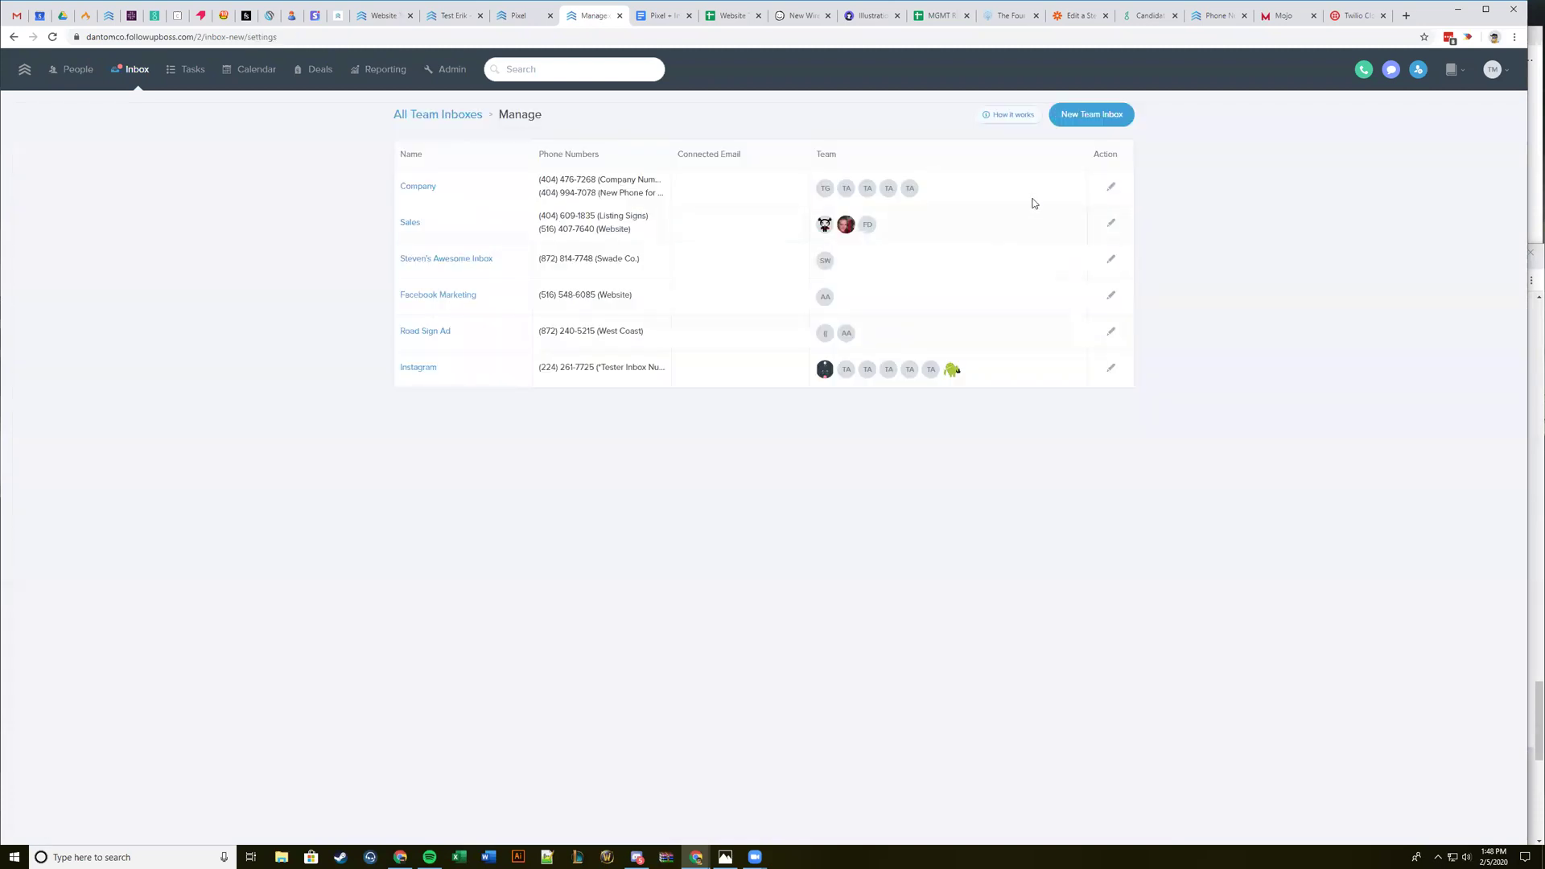
{"action": "left_click", "coordinate": [1111, 187]}
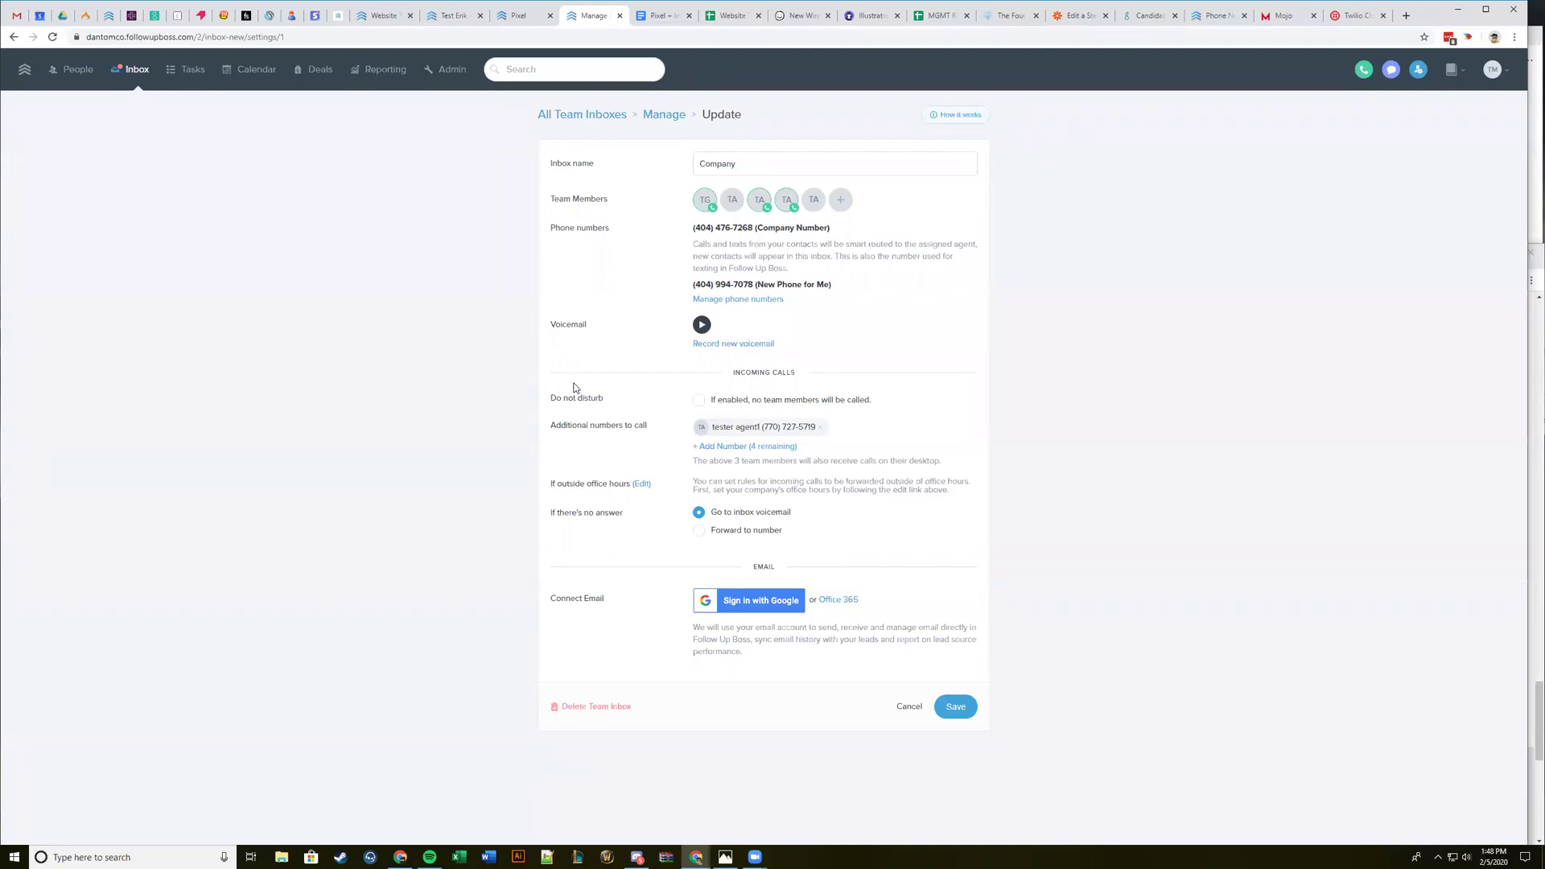
{"action": "left_click", "coordinate": [597, 120]}
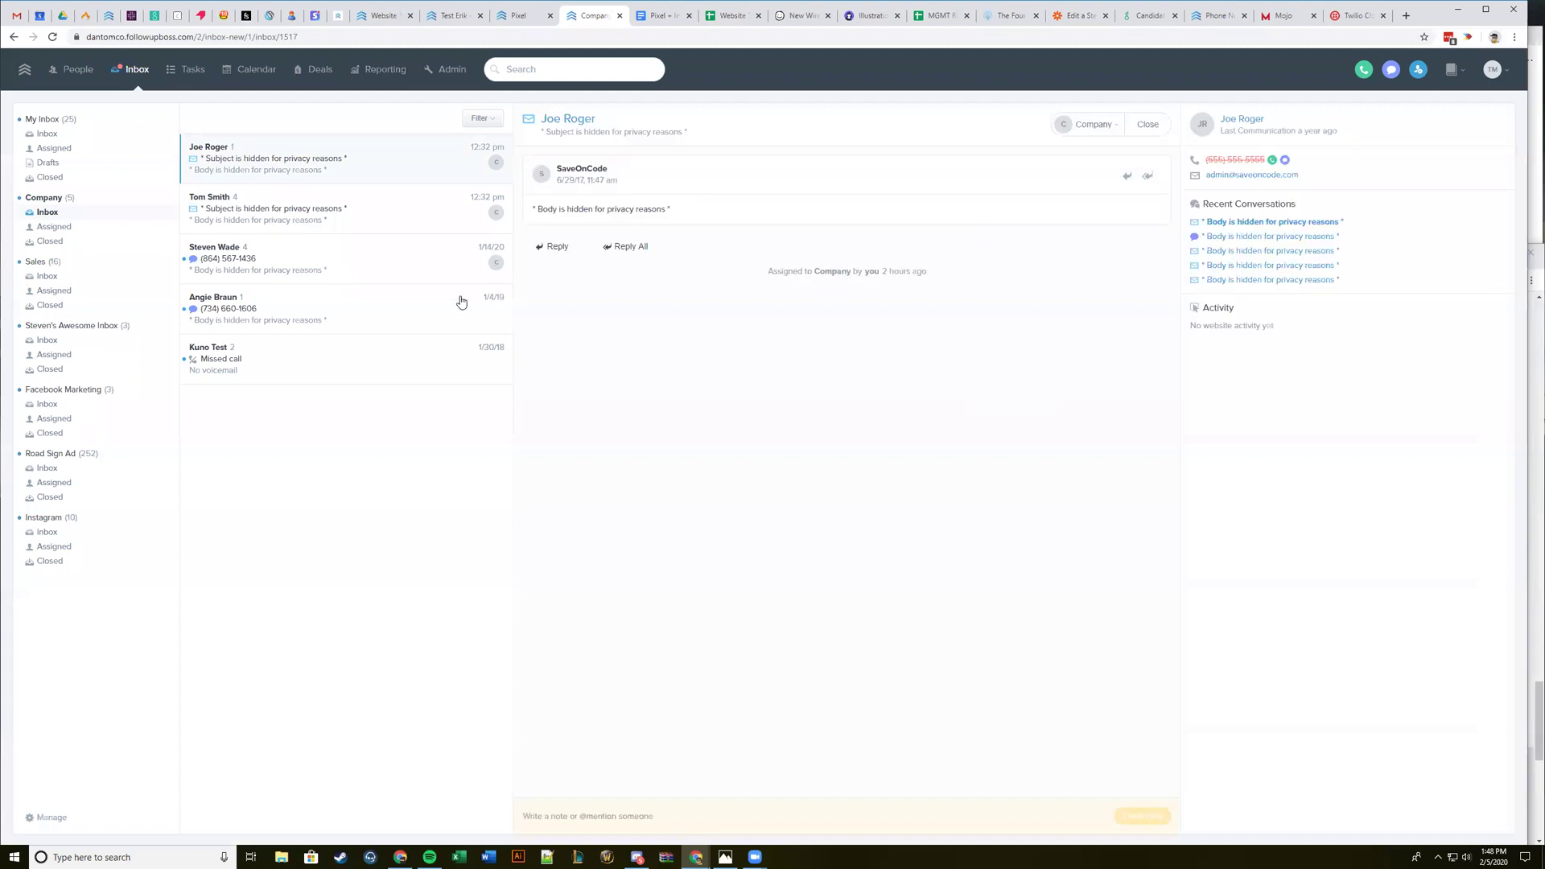
Show the fields for adding the unknown caller of My Inbox's 8/23/19 voicemail as a person, leaving them empty.
{"action": "left_click", "coordinate": [48, 135]}
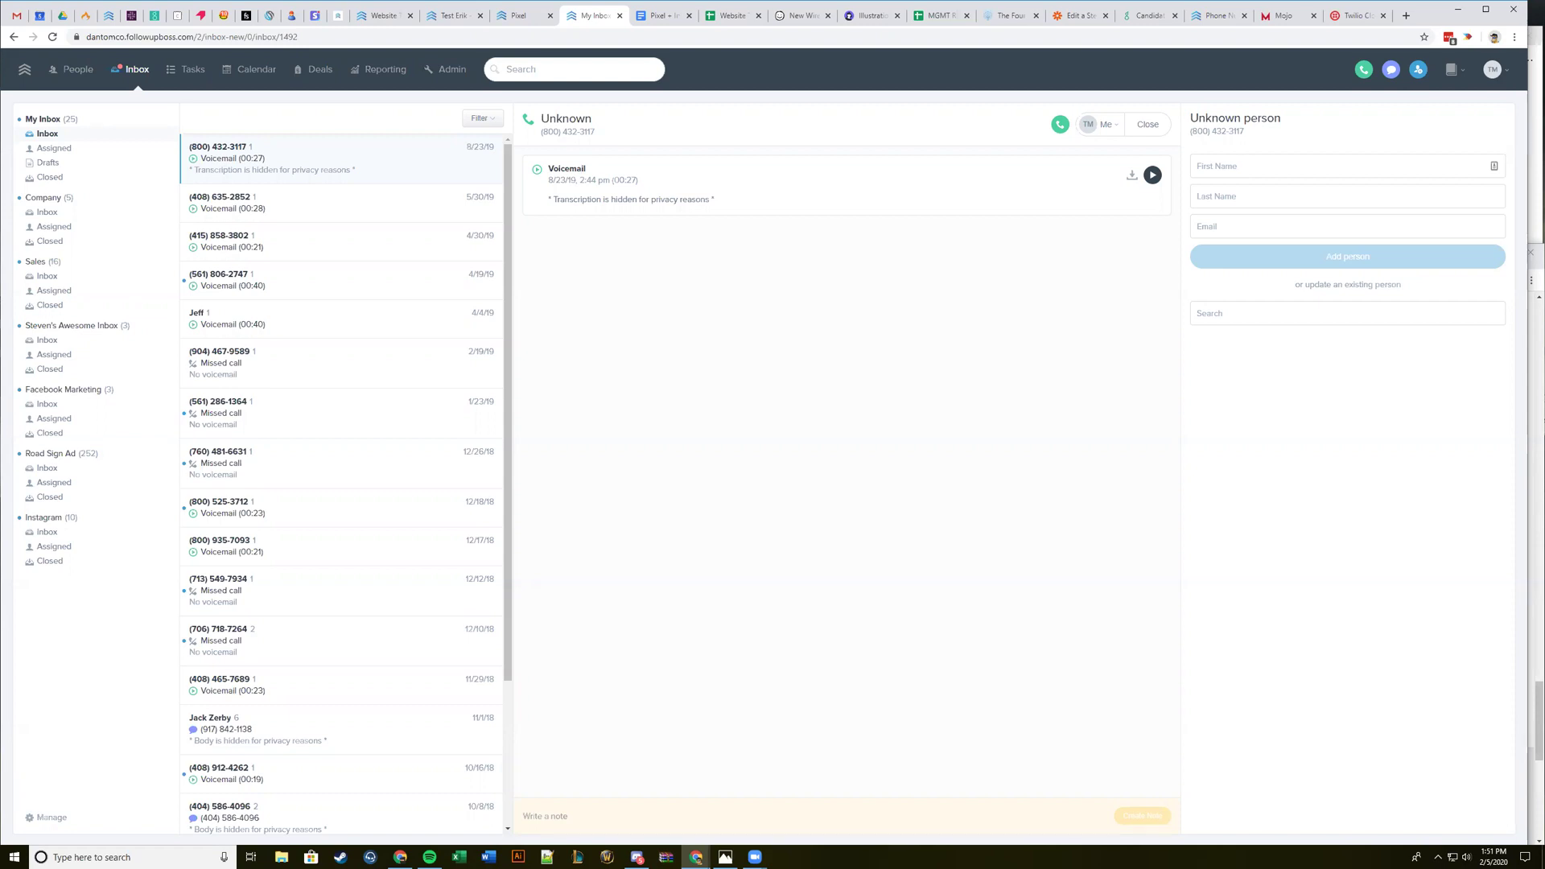
{"action": "left_click", "coordinate": [1257, 164]}
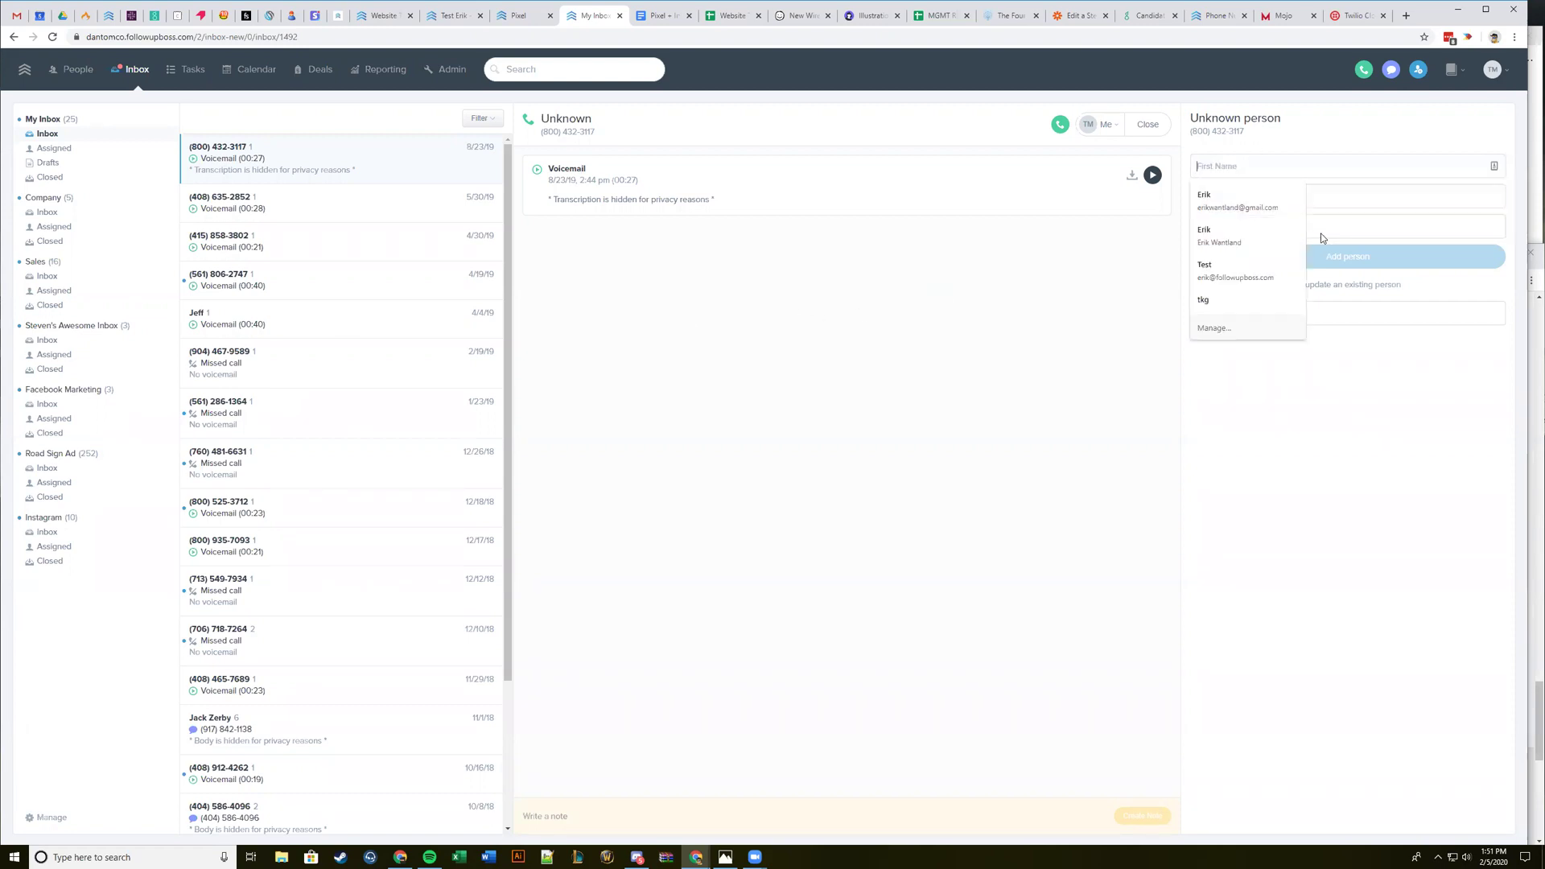
{"action": "left_click", "coordinate": [1355, 294]}
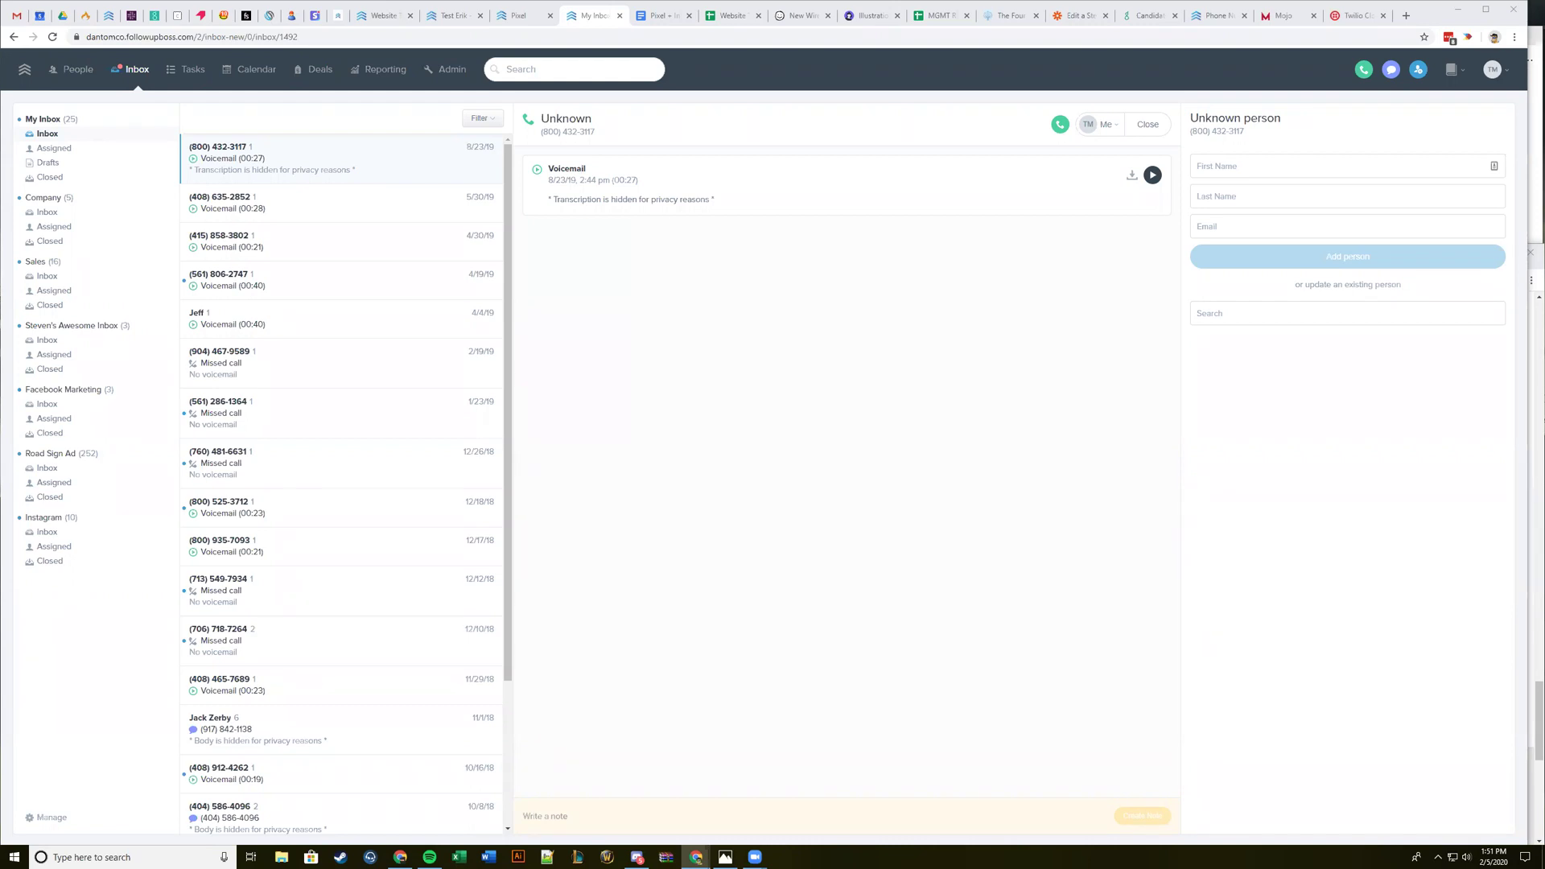
View the Company inbox, open the 12/26/19 voicemail caller's profile and return to My Inbox's assigned conversations.
{"action": "left_click", "coordinate": [50, 213]}
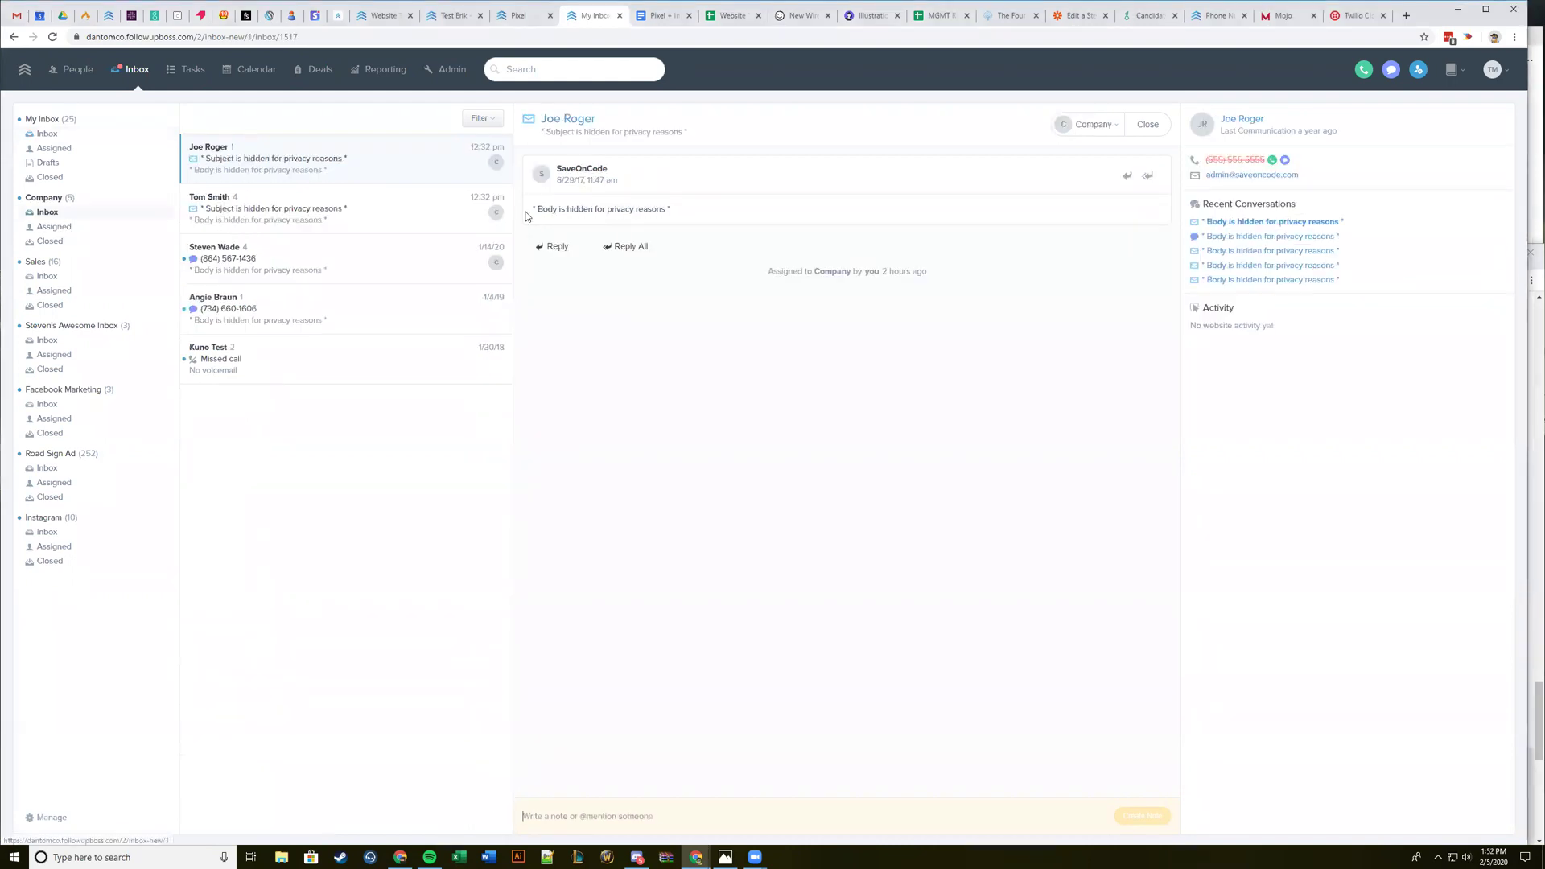
{"action": "left_click", "coordinate": [54, 149]}
{"action": "left_click", "coordinate": [584, 121]}
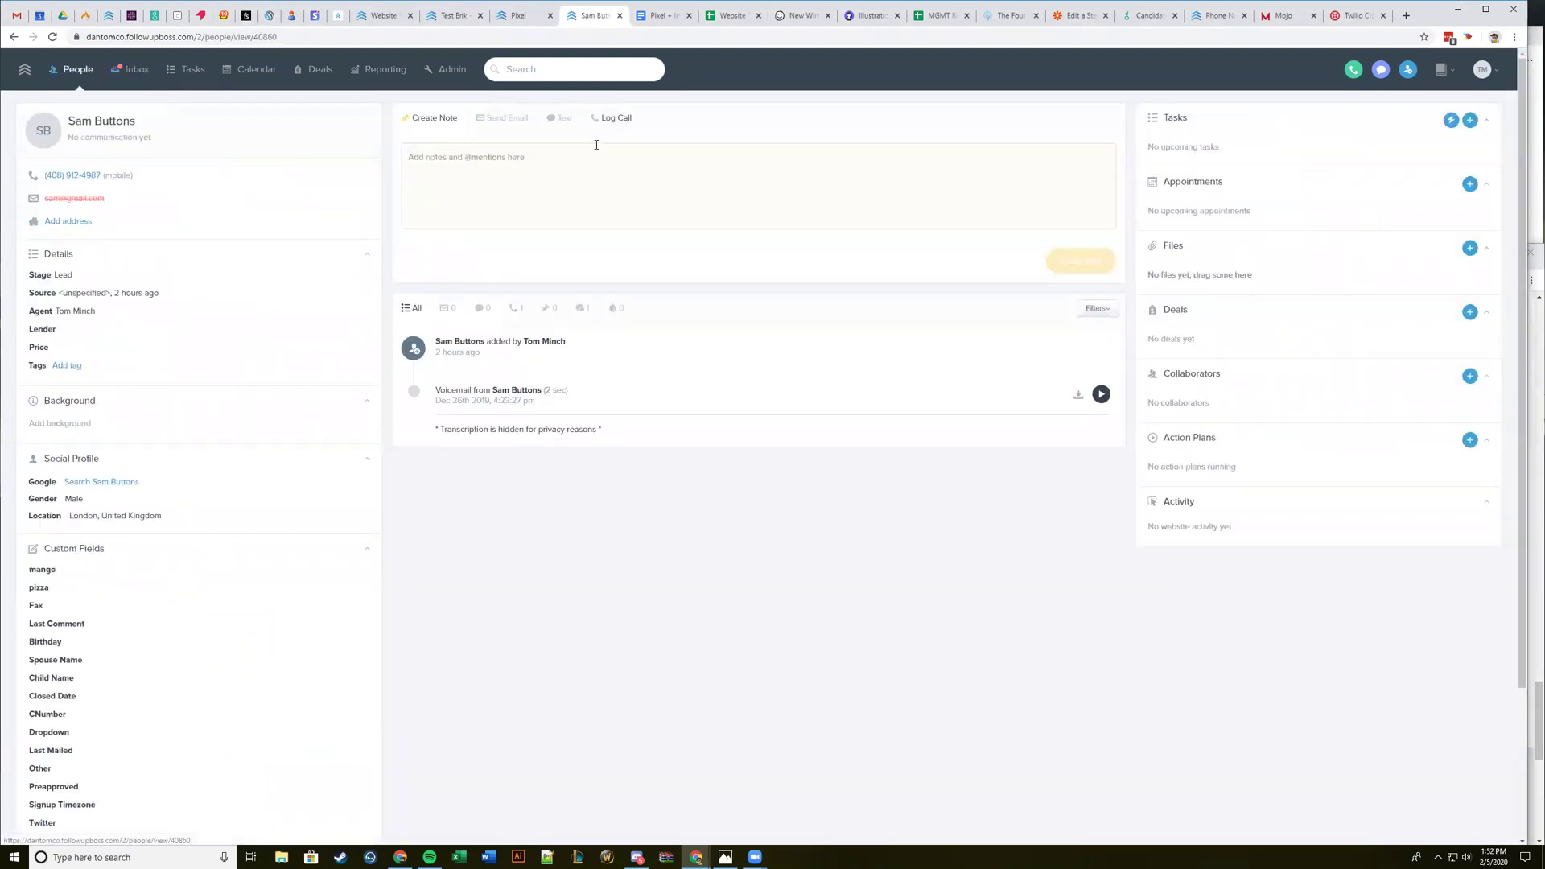
{"action": "left_click", "coordinate": [127, 81]}
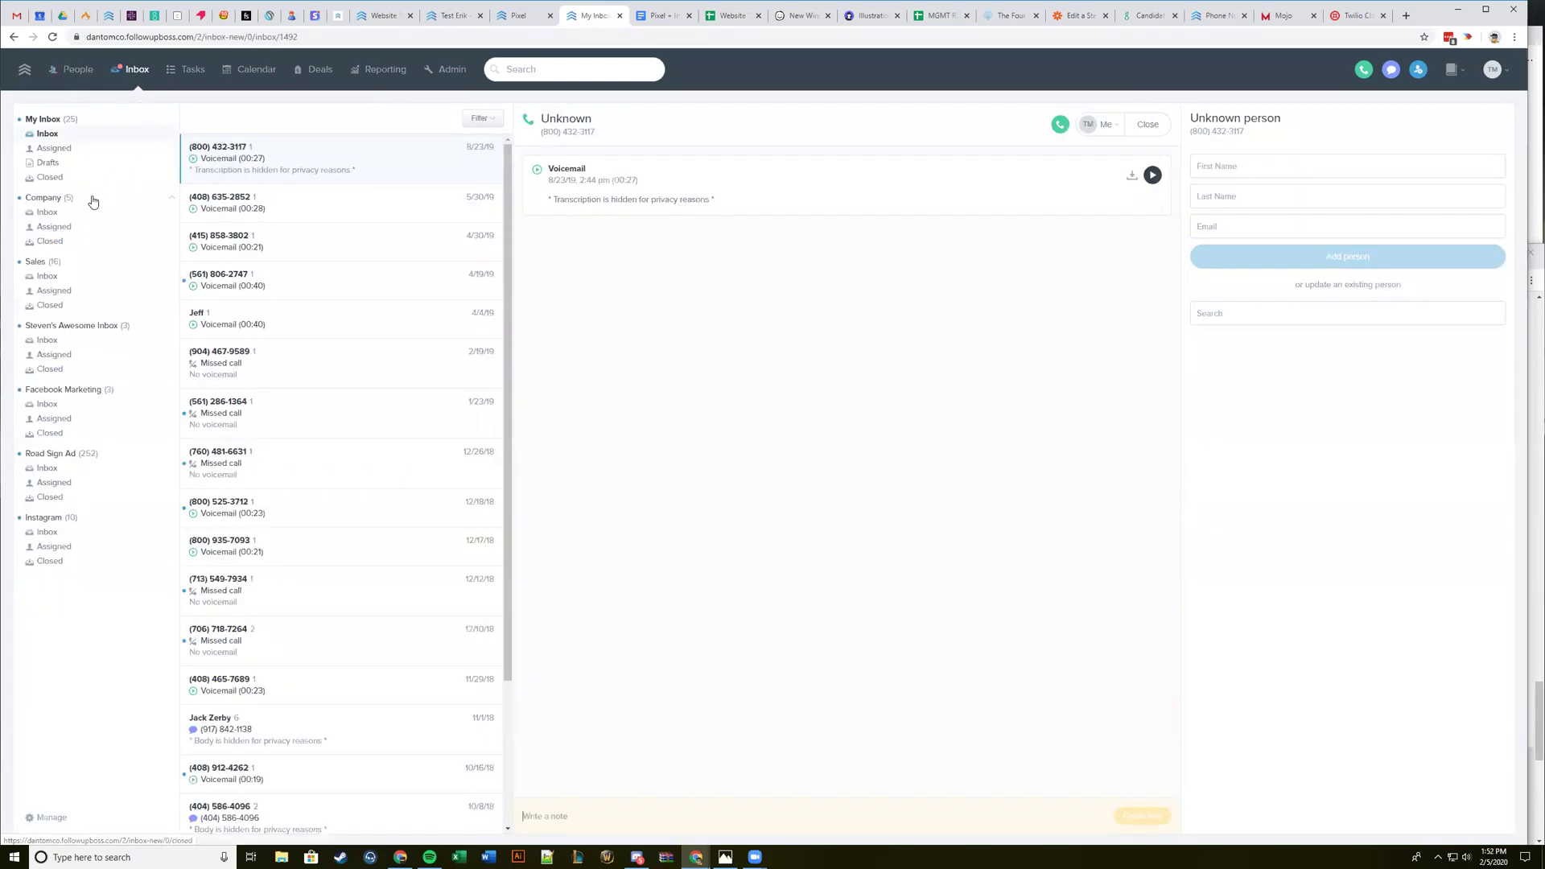
{"action": "left_click", "coordinate": [113, 150]}
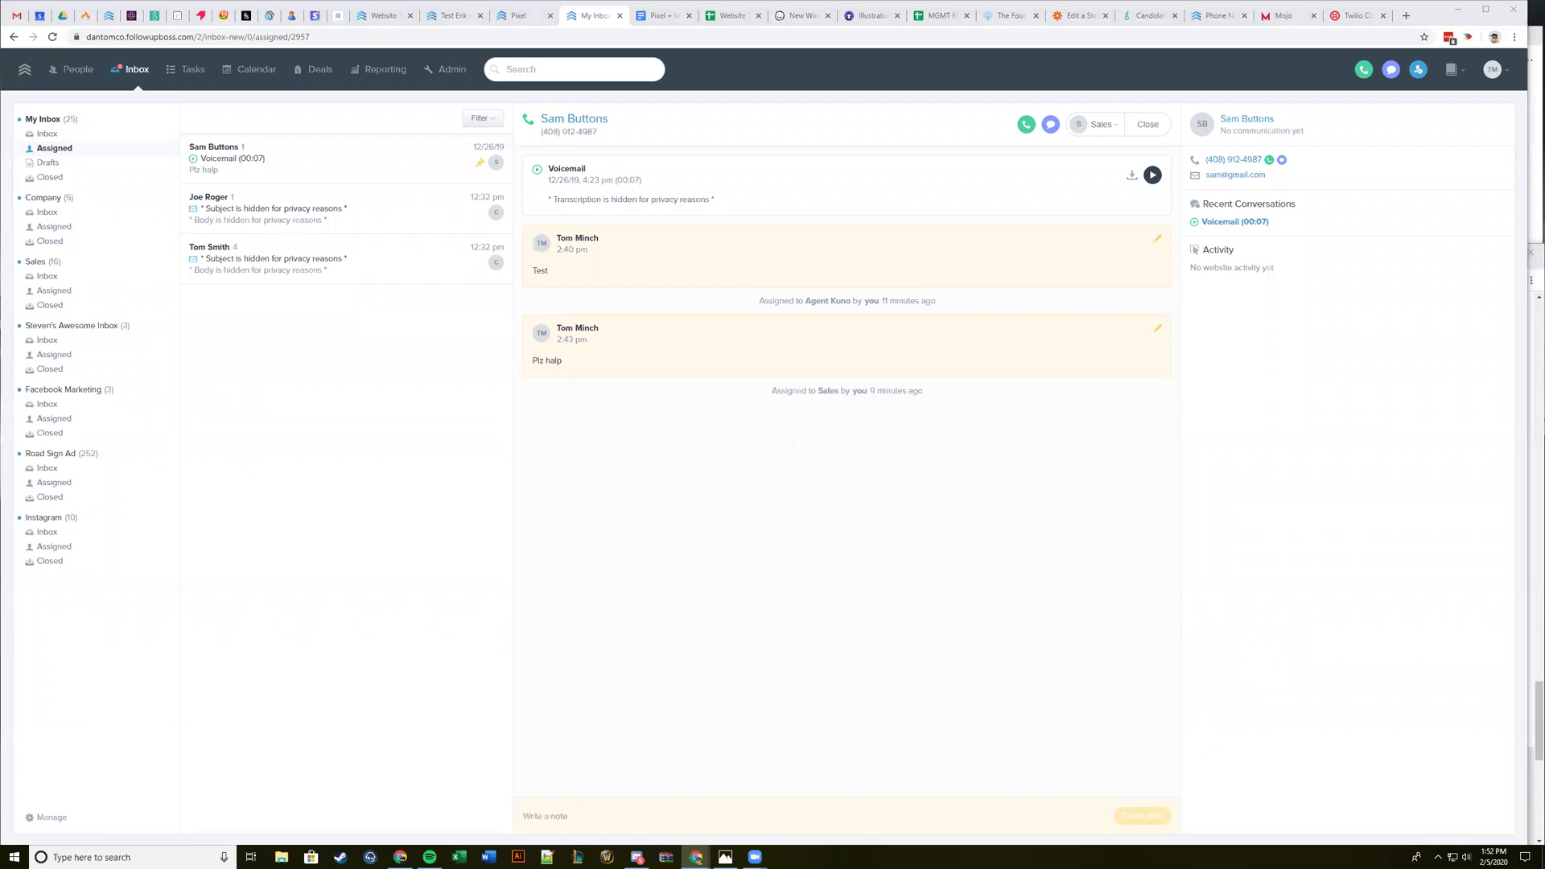
Load help.followupboss.com in a new incognito window and minimize the window.
{"action": "key", "text": "ctrl+shift+n"}
{"action": "type", "text": "help.followupb"}
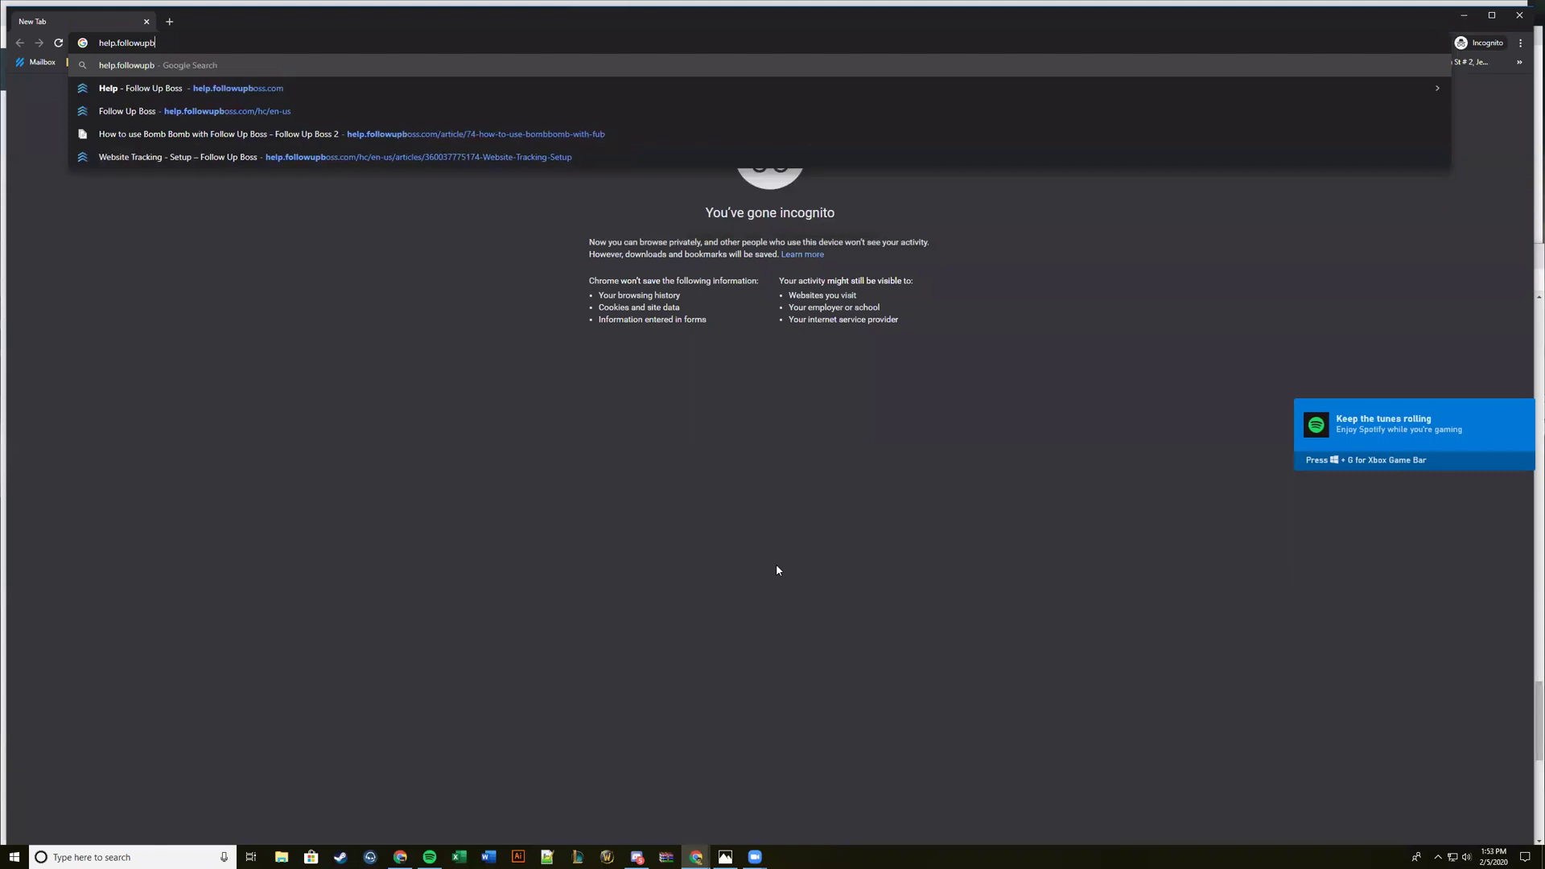
{"action": "type", "text": "oss.com"}
{"action": "key", "text": "Return"}
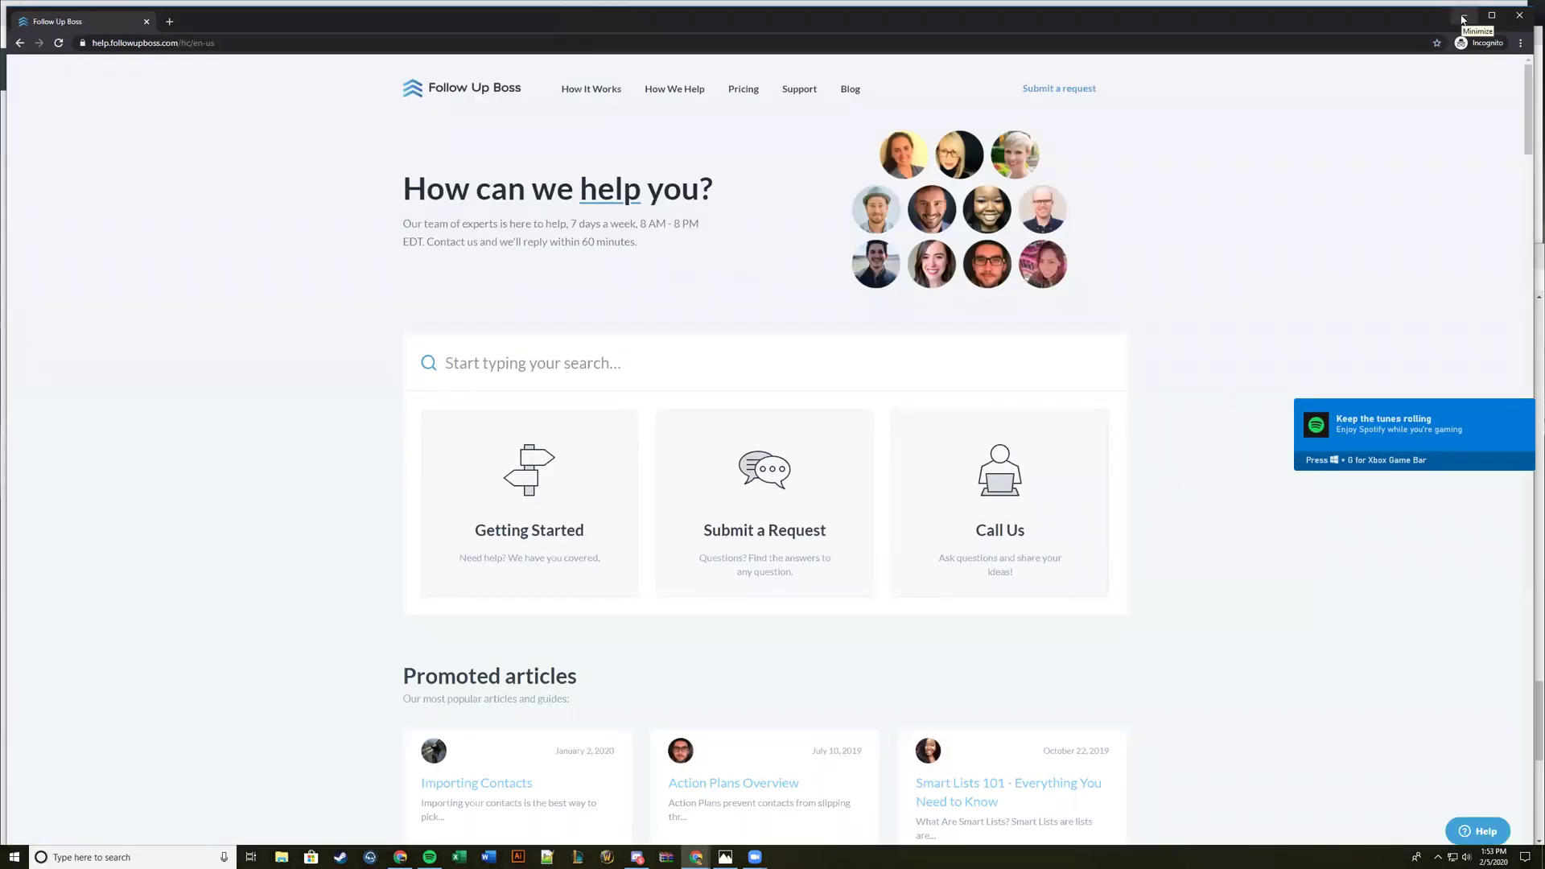
{"action": "left_click", "coordinate": [1462, 16]}
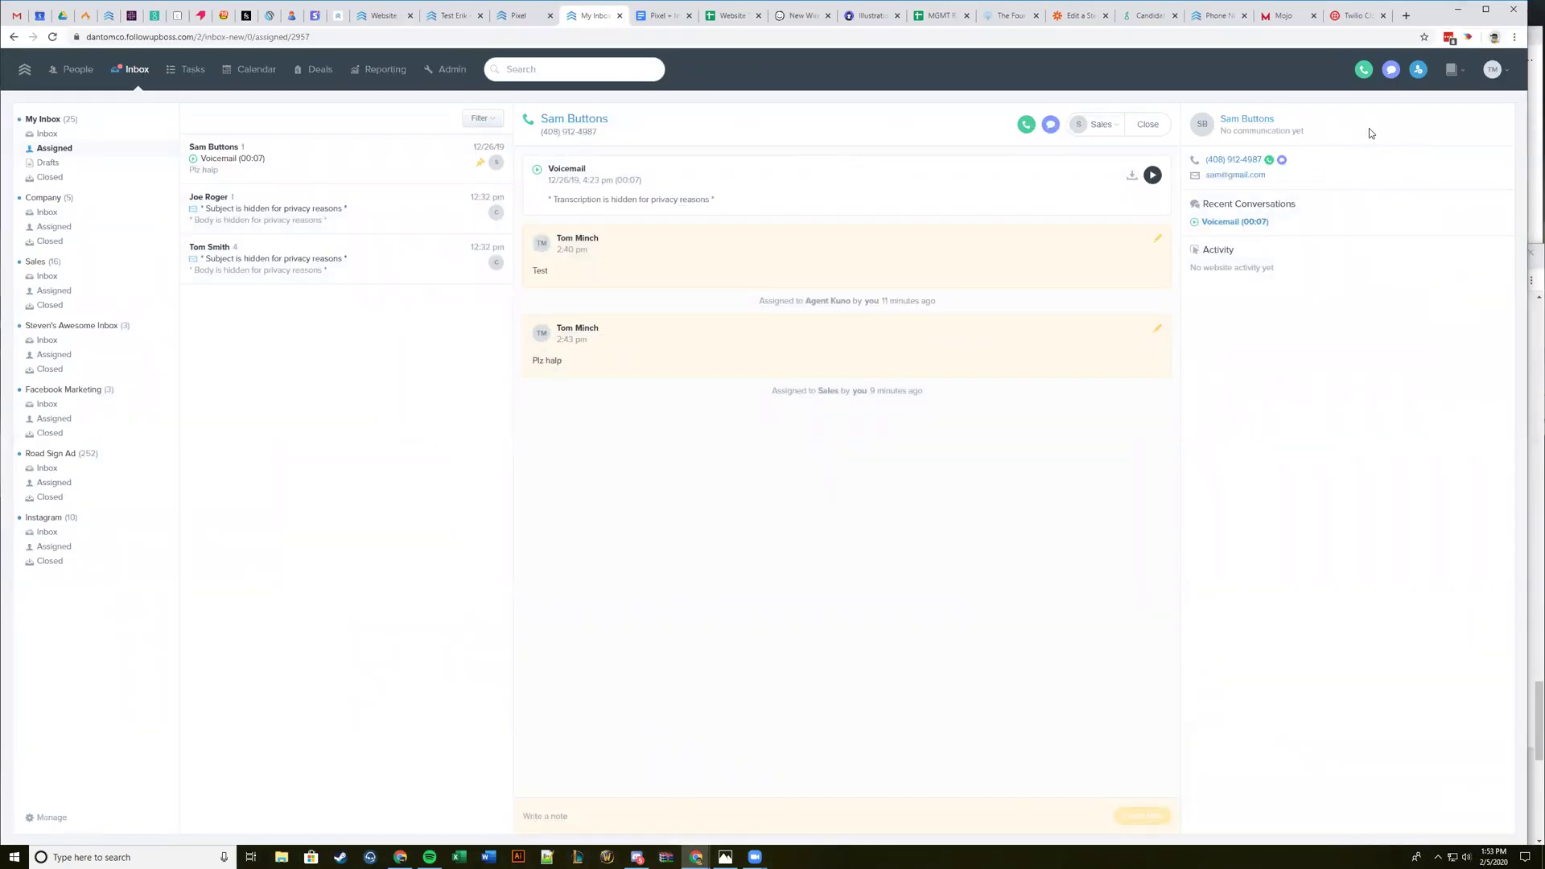
Open Help Docs from the account options and close the page it opens.
{"action": "left_click", "coordinate": [1493, 71]}
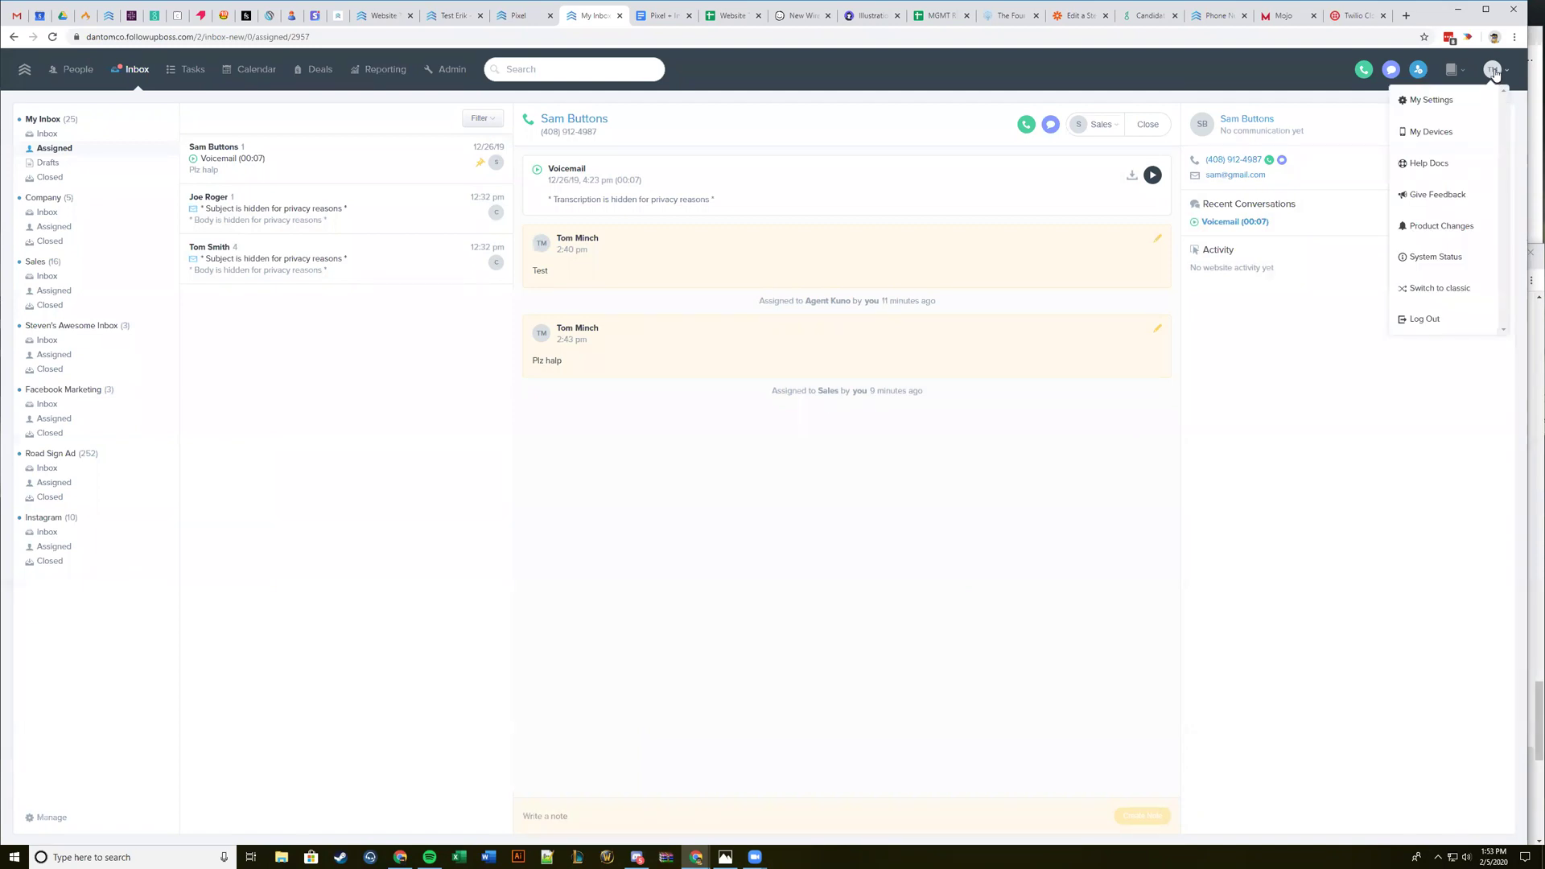
{"action": "left_click", "coordinate": [1425, 164]}
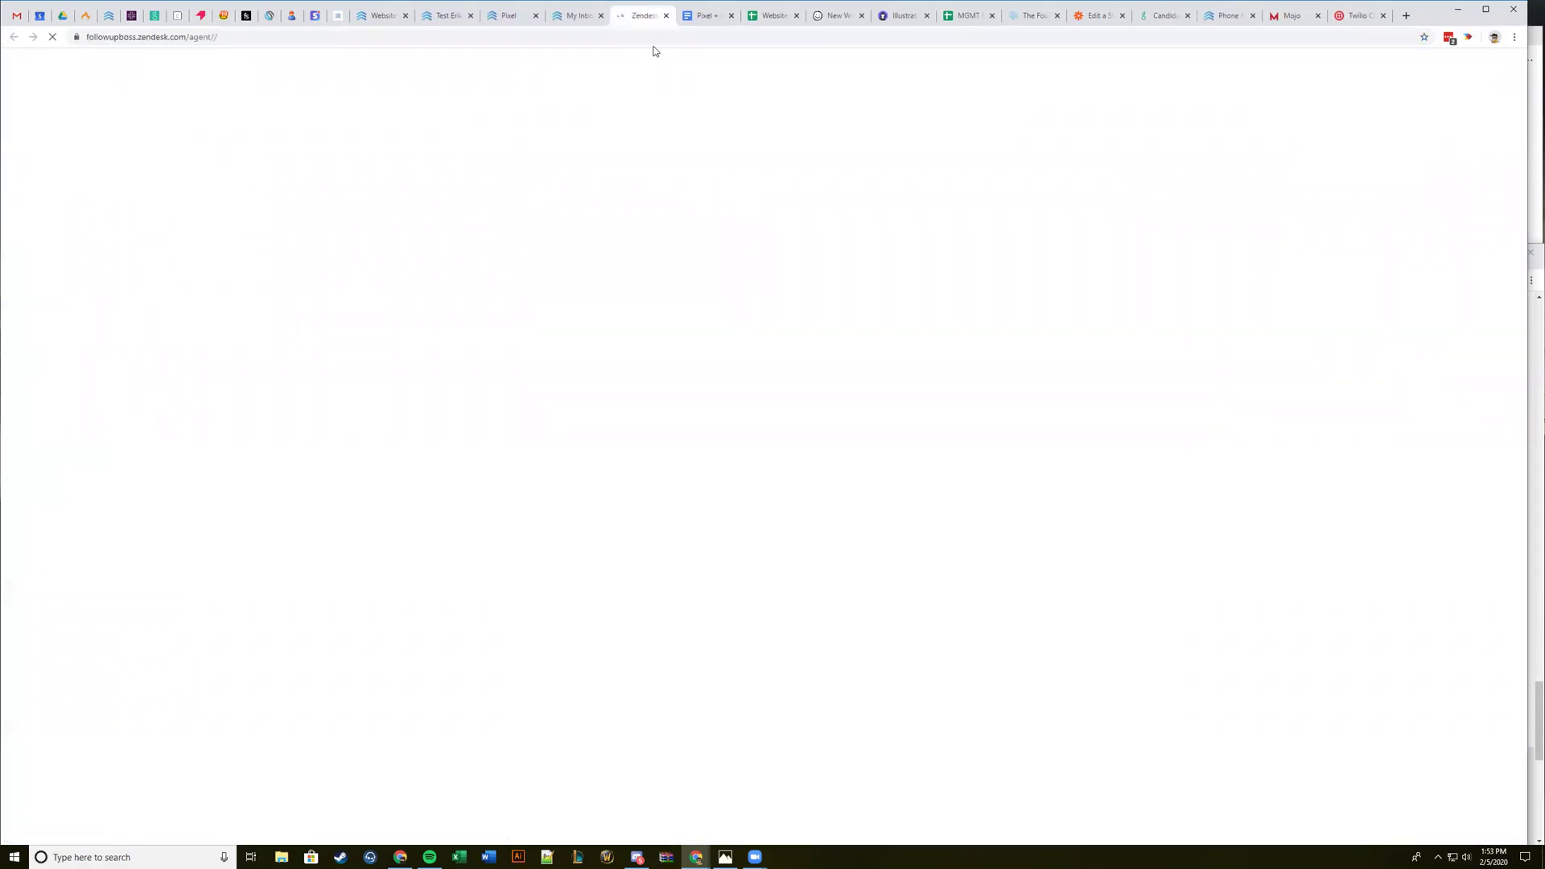
{"action": "left_click", "coordinate": [667, 16]}
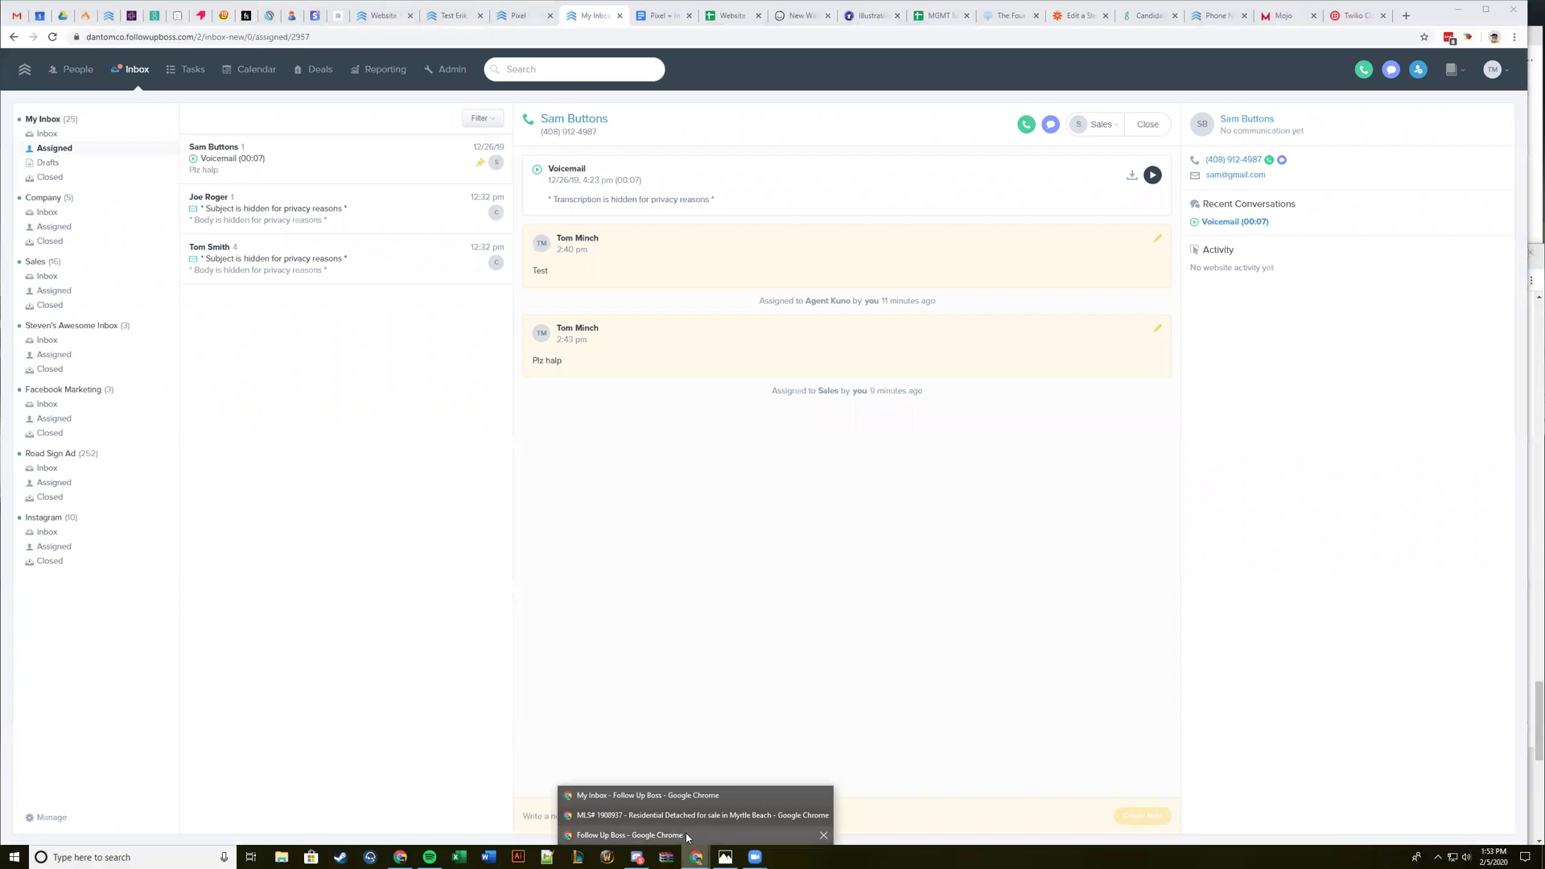
Bring back the incognito window with the Follow Up Boss help site, look over its search and support options, and minimize it.
{"action": "left_click", "coordinate": [688, 838]}
{"action": "scroll", "coordinate": [675, 276], "scroll_direction": "down", "scroll_amount": 2}
{"action": "scroll", "coordinate": [693, 261], "scroll_direction": "up", "scroll_amount": 2}
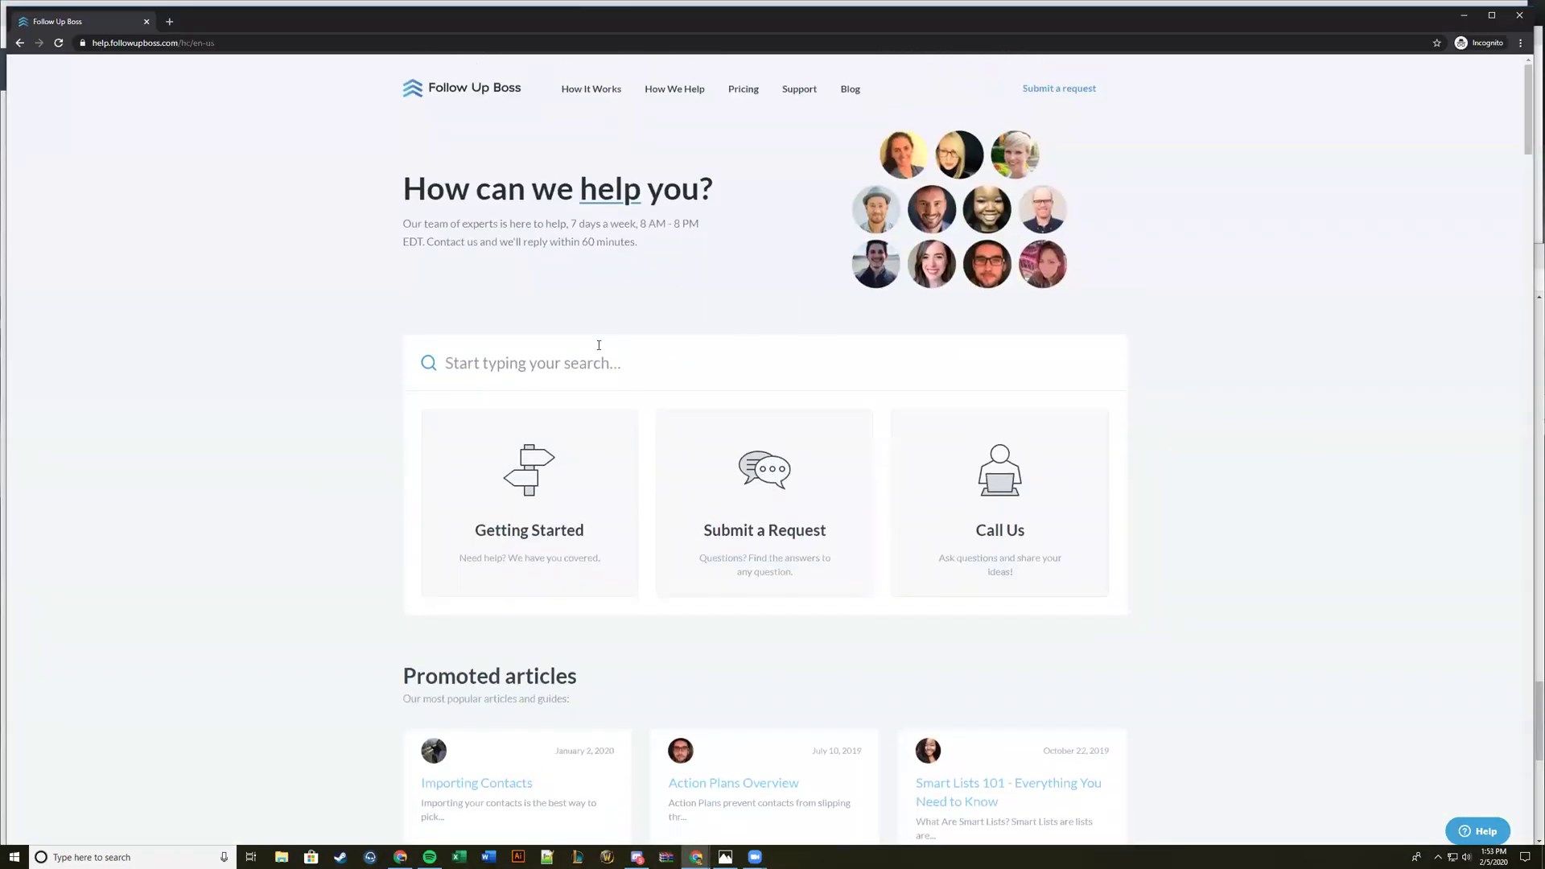
{"action": "left_click", "coordinate": [988, 370]}
{"action": "left_click", "coordinate": [1464, 15]}
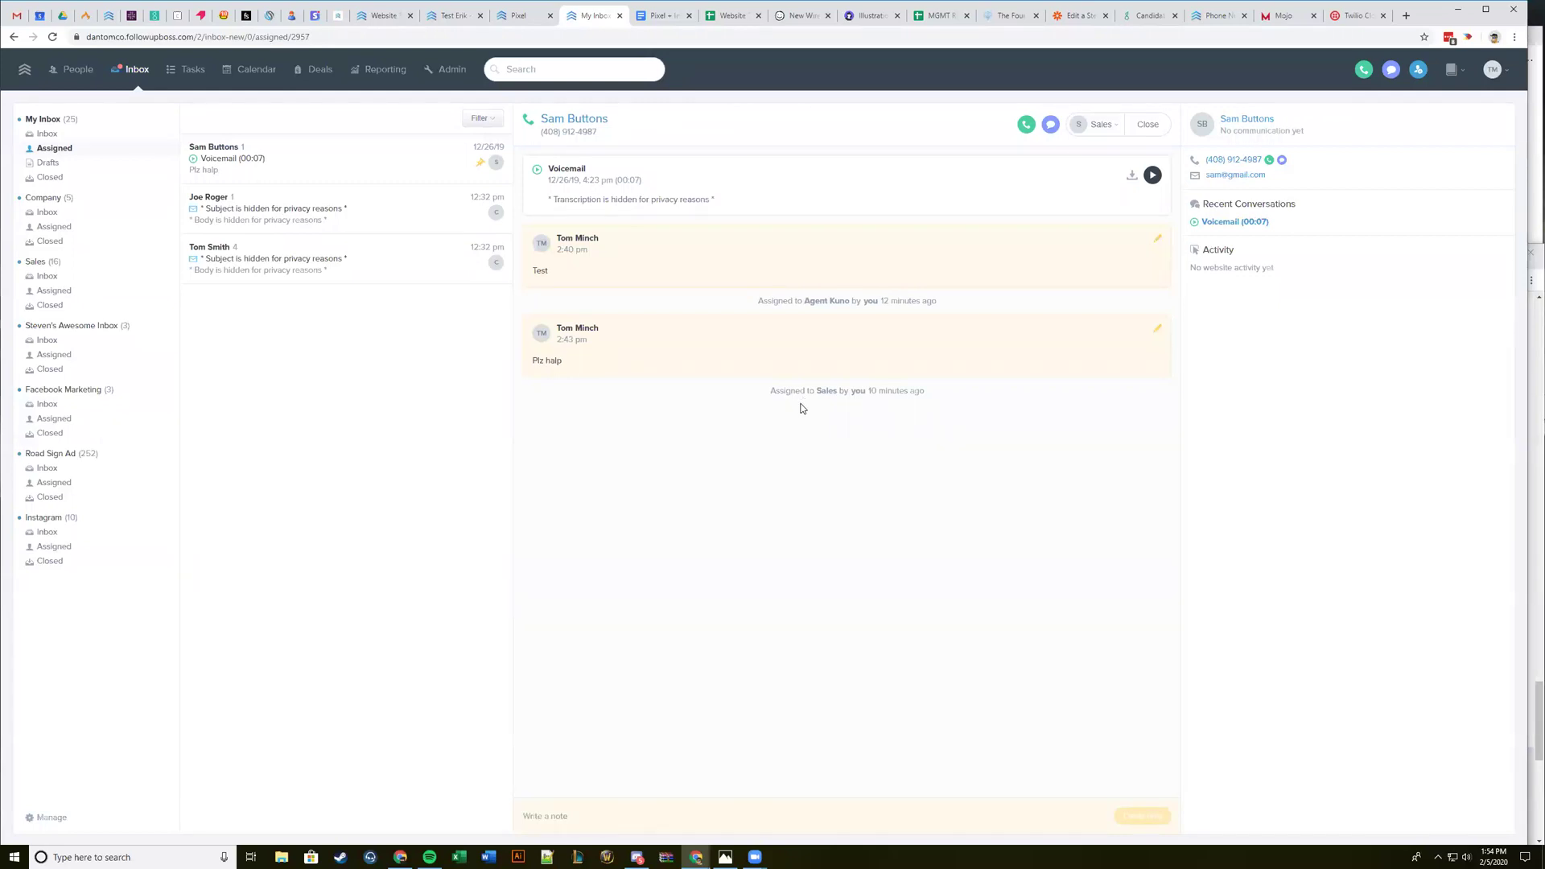
Open Give Feedback, vote for "Text from Any Number (Spoofer)", adjust the priority of the voted requests and return to the inbox.
{"action": "left_click", "coordinate": [1489, 73]}
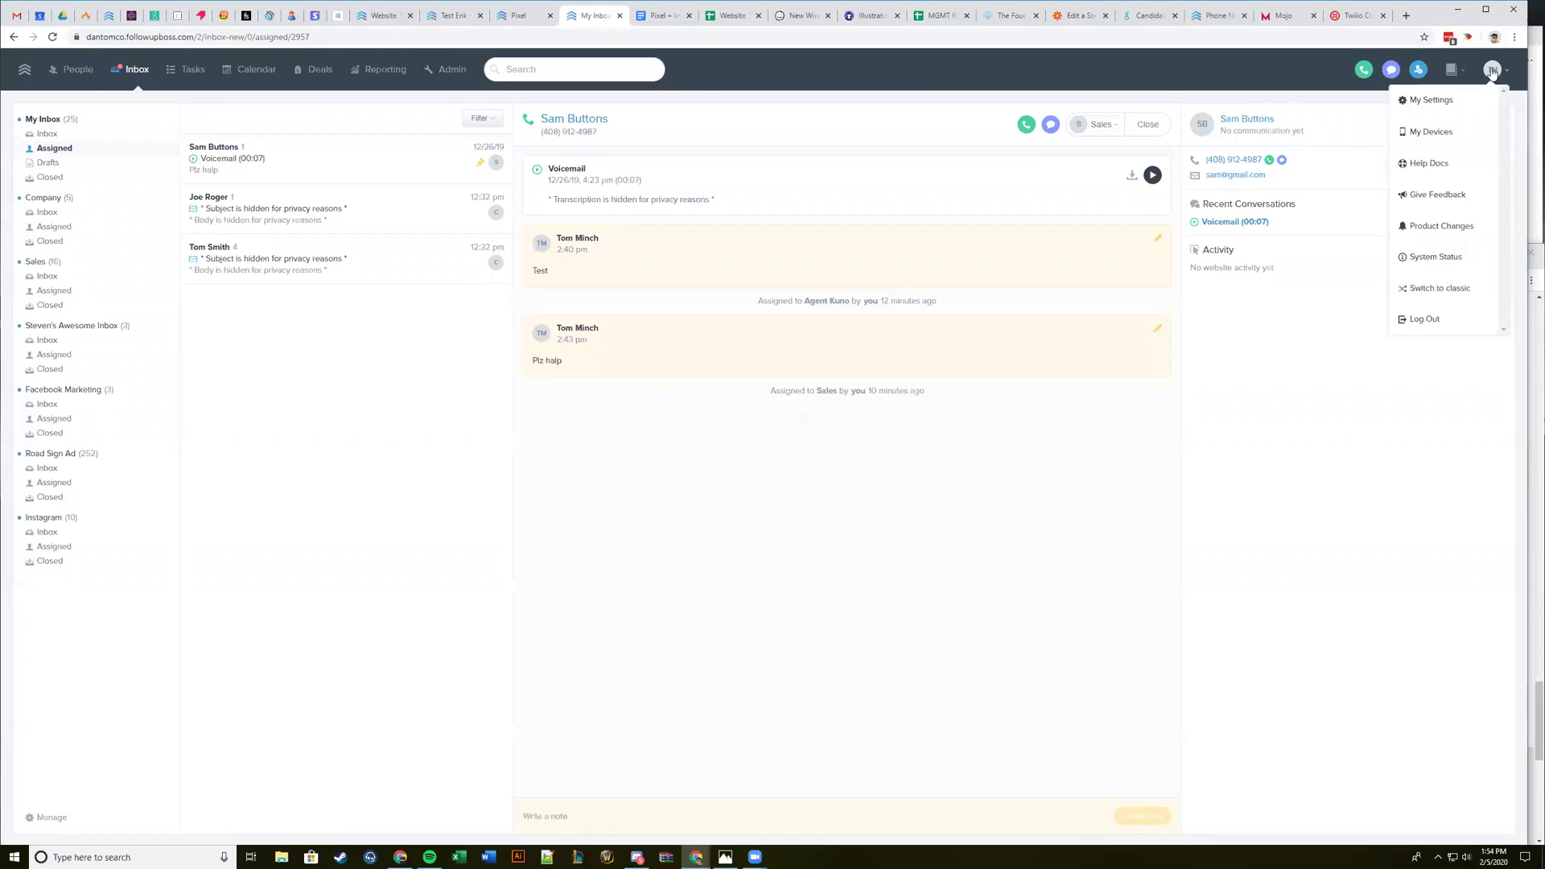
{"action": "left_click", "coordinate": [1439, 197]}
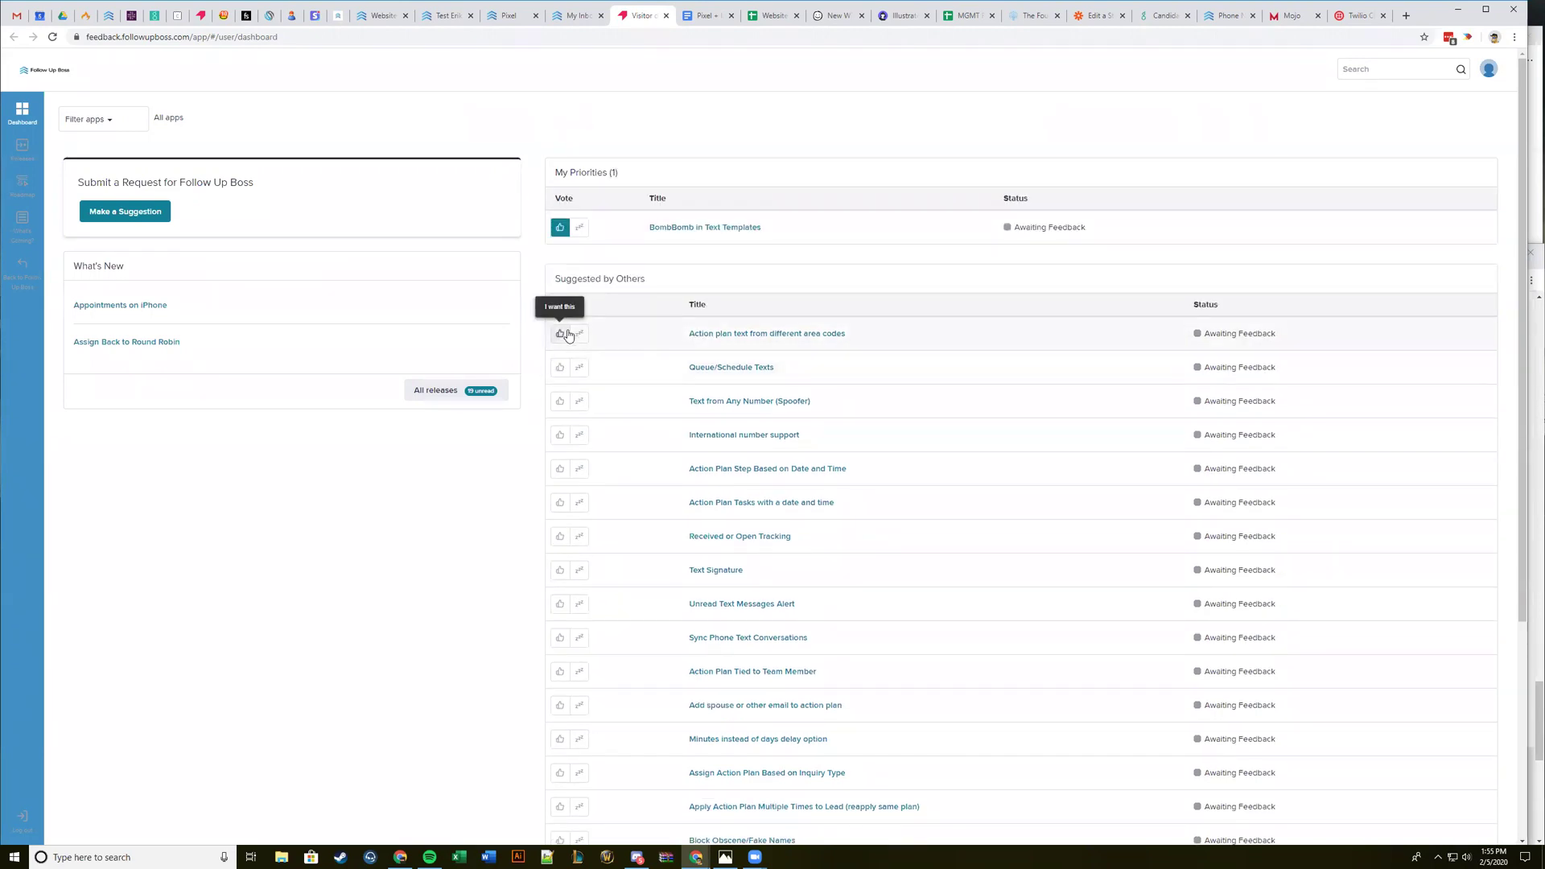
{"action": "left_click", "coordinate": [560, 403]}
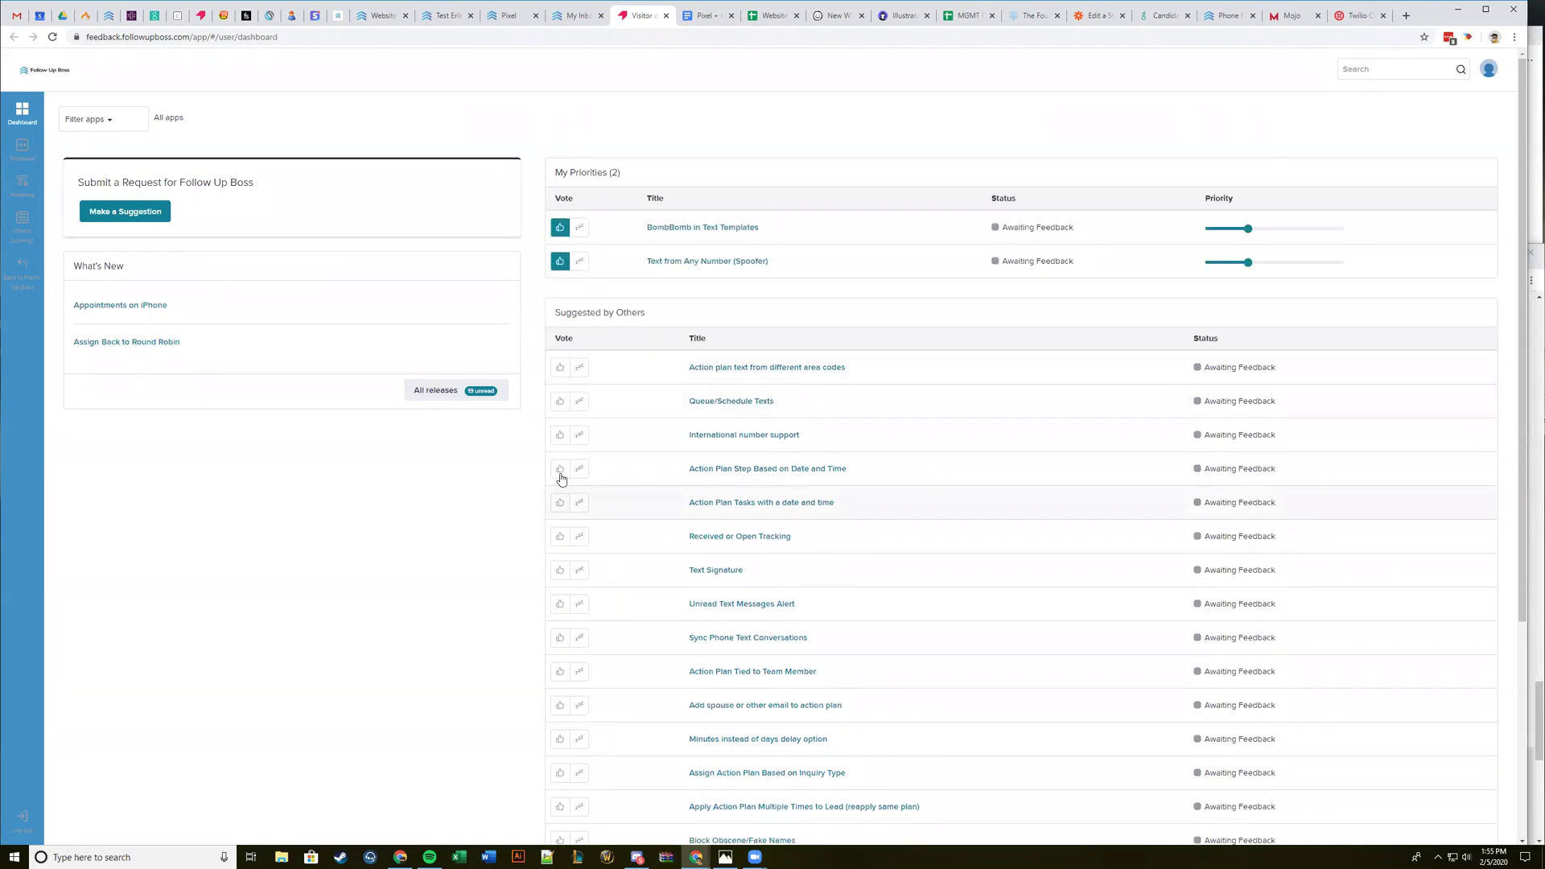
{"action": "left_click_drag", "start_coordinate": [1247, 261], "coordinate": [1228, 228]}
{"action": "left_click", "coordinate": [571, 18]}
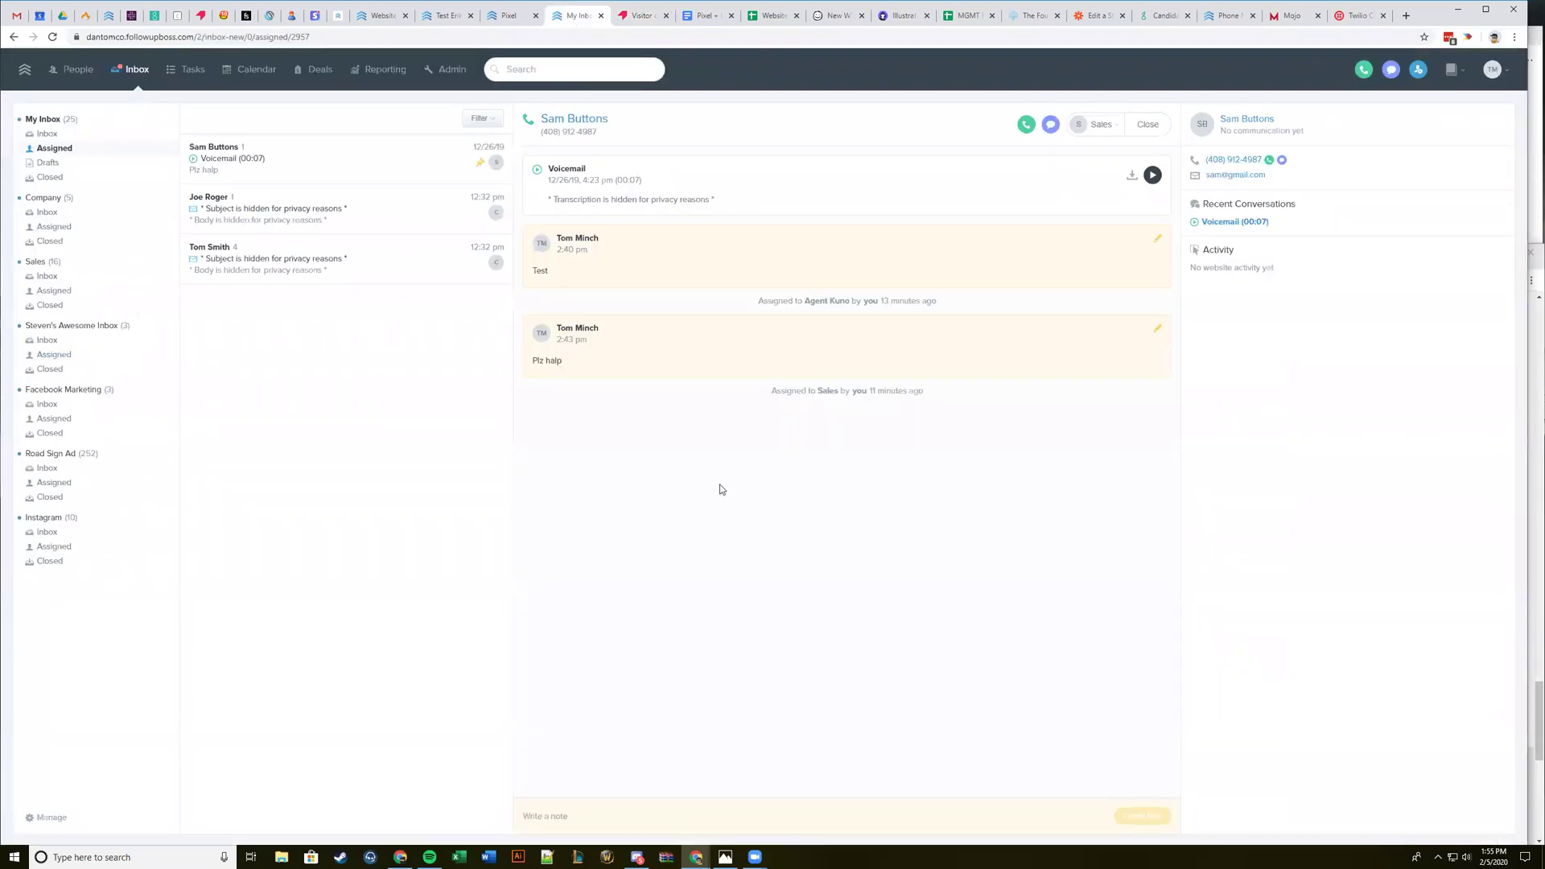
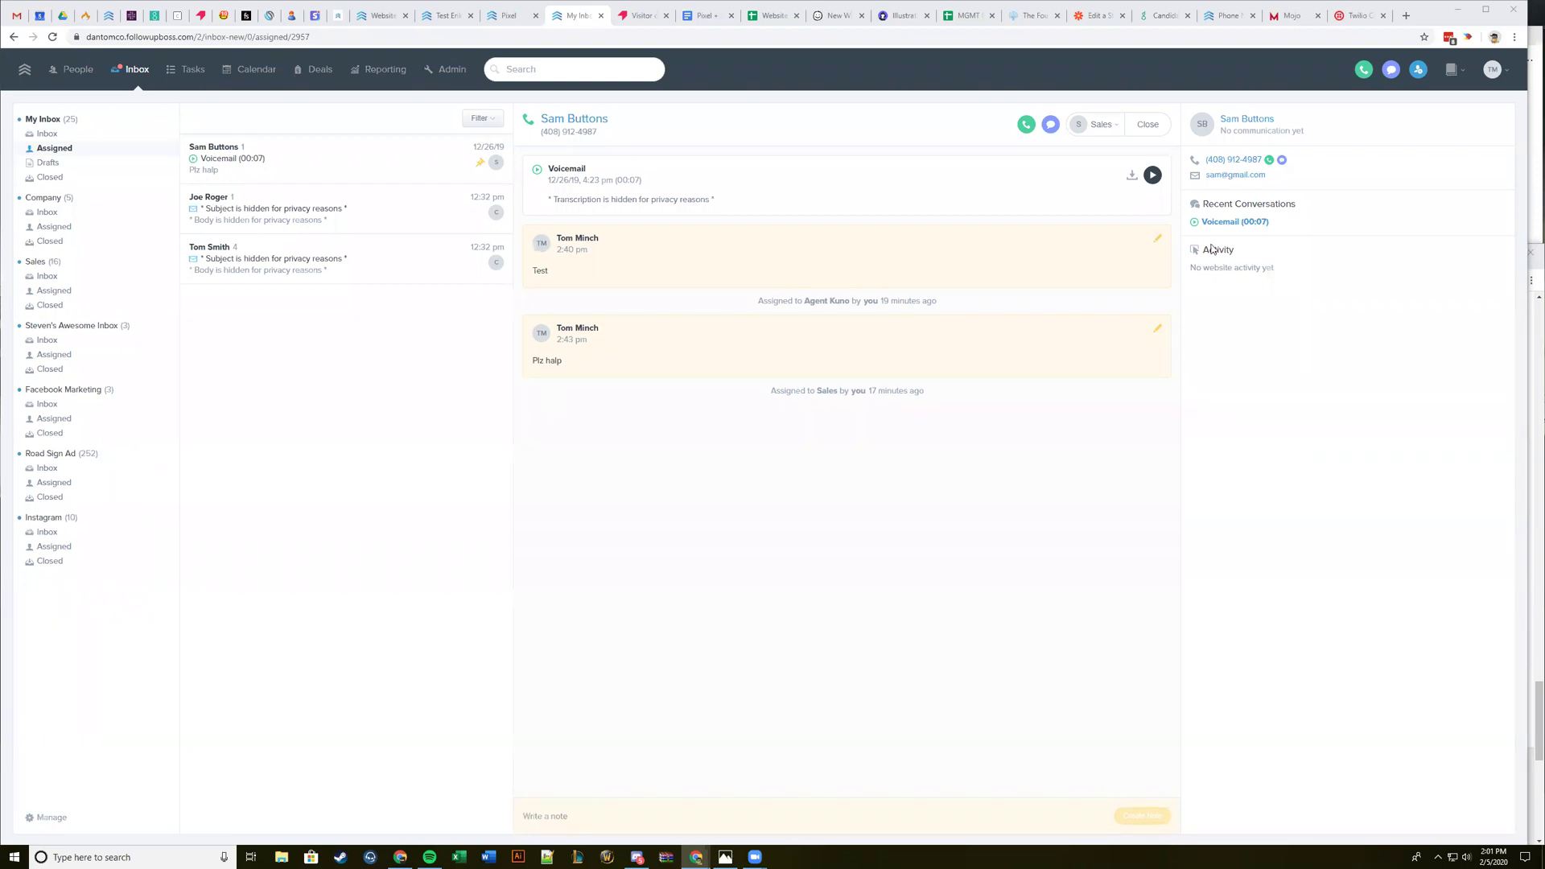
Switch to the Photos window with Image.jpg and show the social media handles full screen.
{"action": "left_click", "coordinate": [1527, 193]}
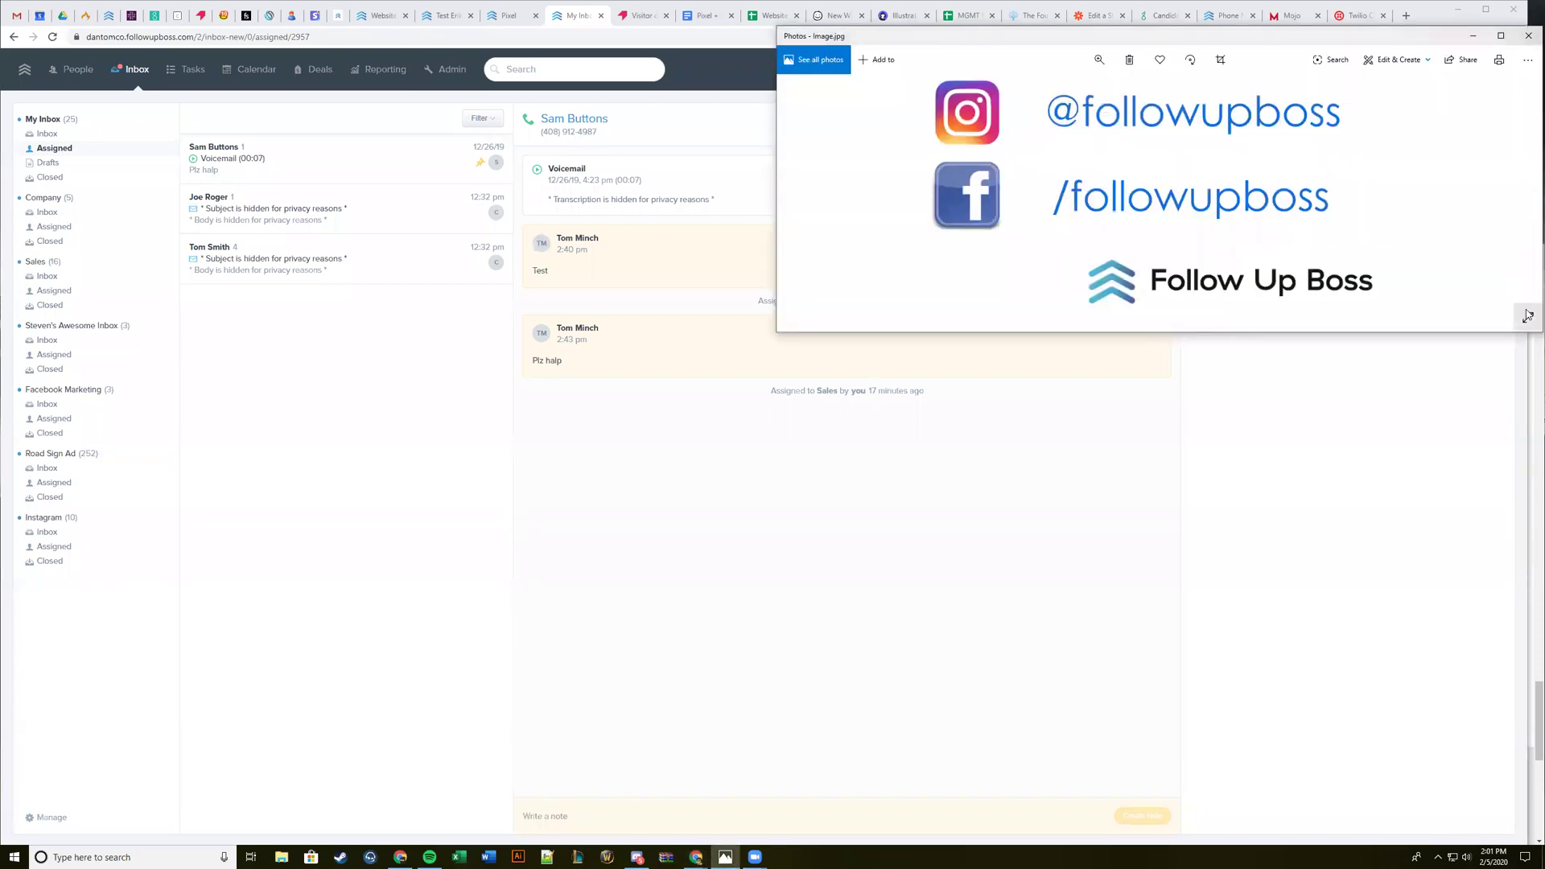
{"action": "left_click", "coordinate": [1522, 313]}
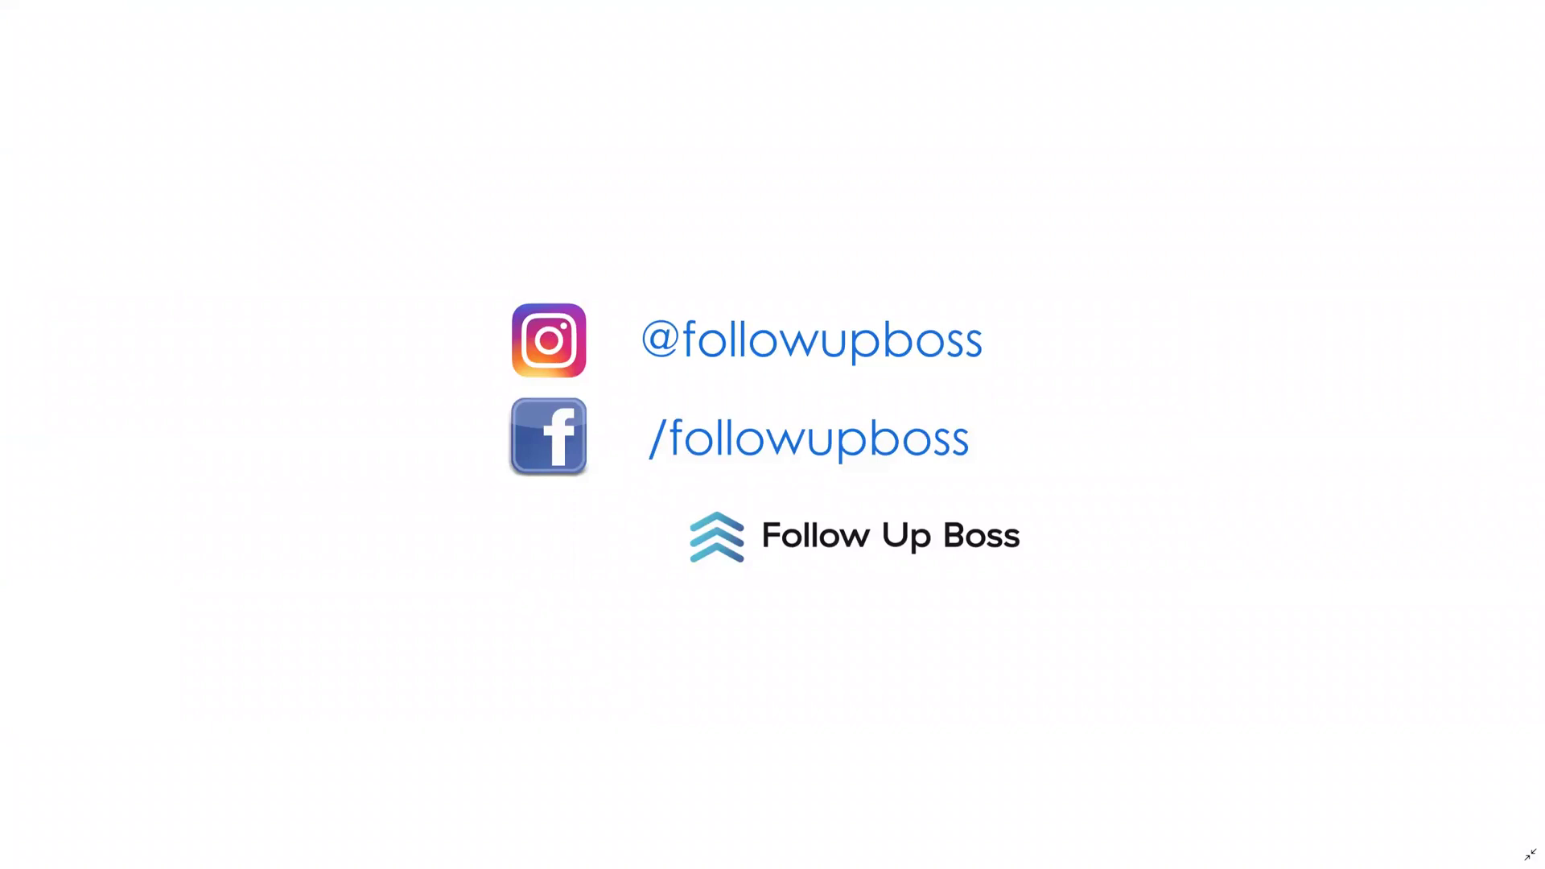